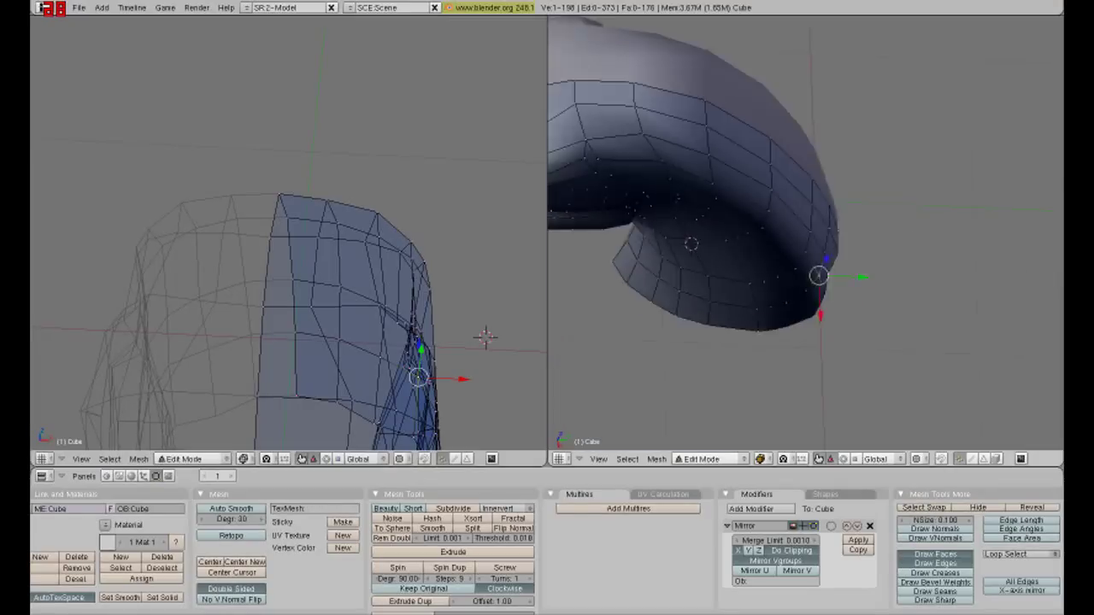
- Extrude the hind leg's bottom edge loop into a new row of faces over the sketch
{"action": "right_click", "coordinate": [995, 397]}
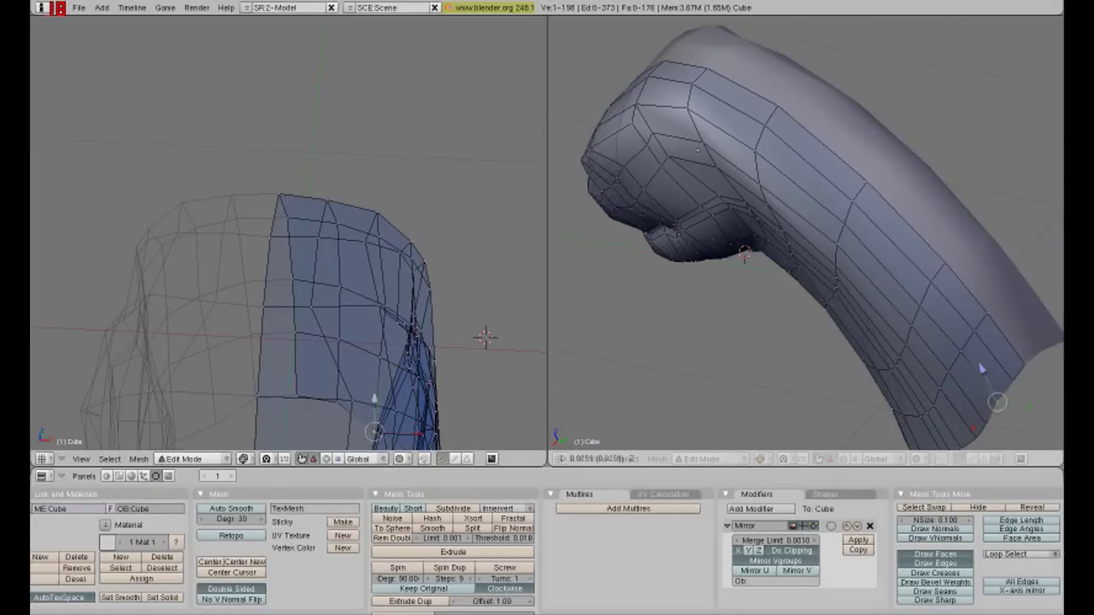
{"action": "key", "text": "KP_1"}
{"action": "key", "text": "KP_3"}
{"action": "middle_click_drag", "start_coordinate": [257, 342], "coordinate": [334, 112], "text": "shift"}
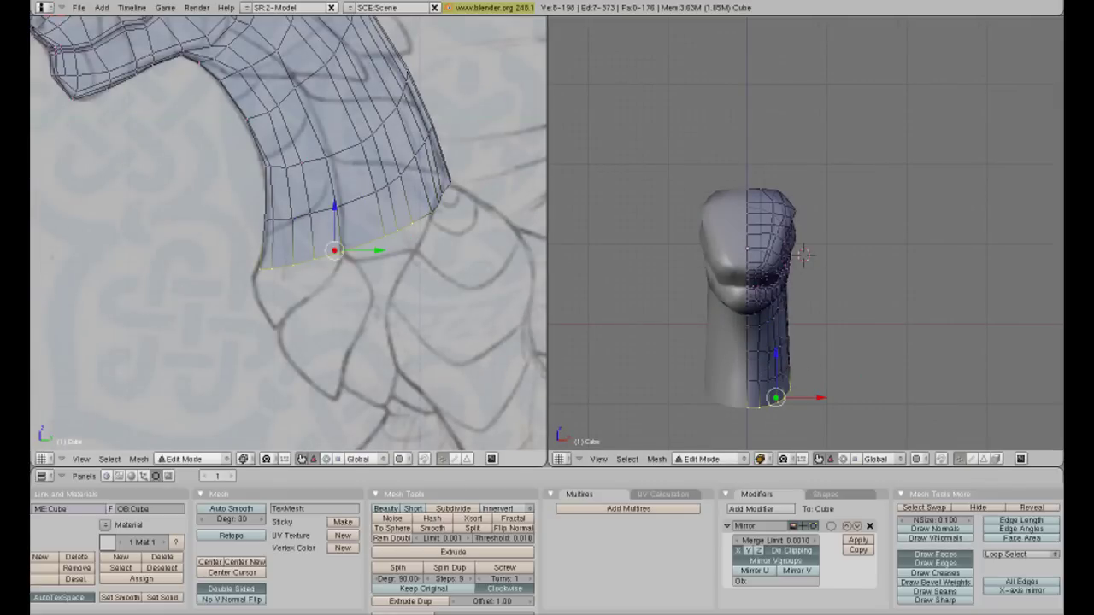
{"action": "key", "text": "e"}
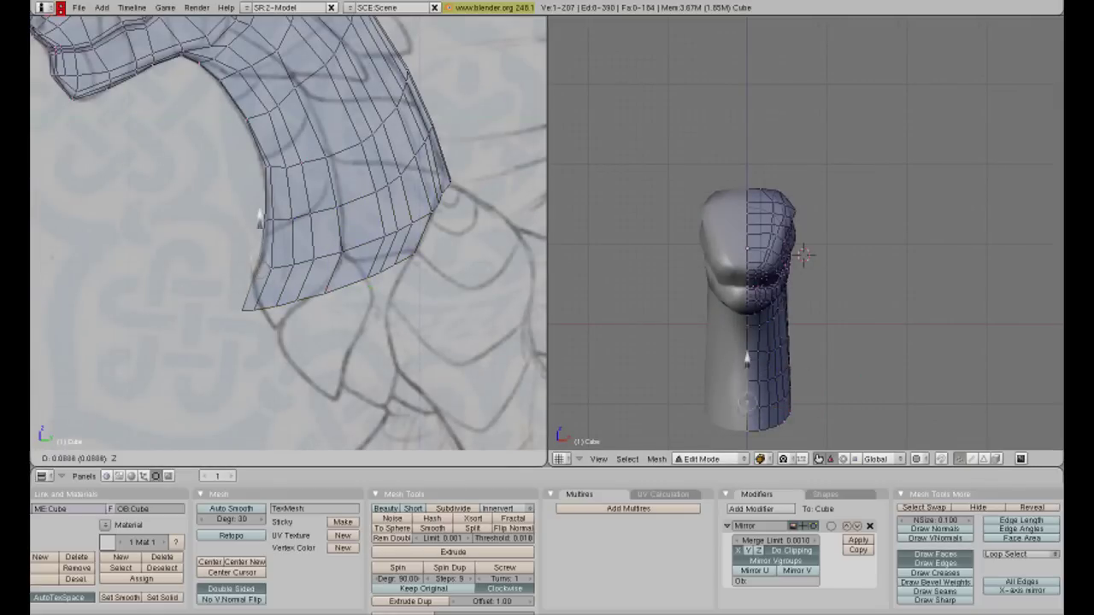
{"action": "left_click", "coordinate": [306, 253]}
- Move the new bottom-edge vertices onto the sketch outline
{"action": "right_click", "coordinate": [341, 251]}
{"action": "right_click", "coordinate": [397, 223]}
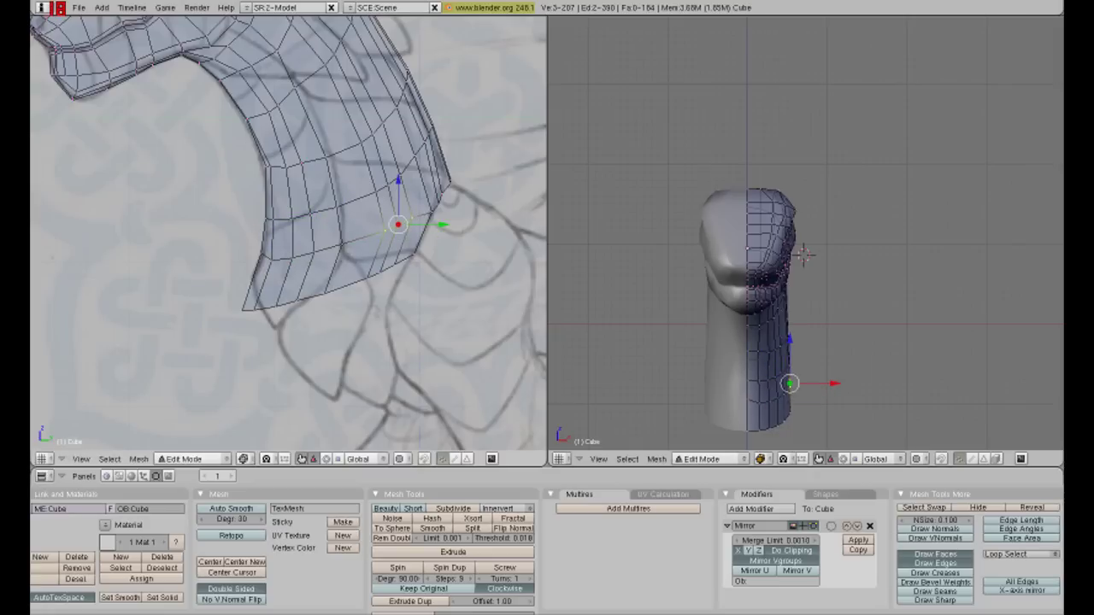
{"action": "right_click", "coordinate": [434, 205]}
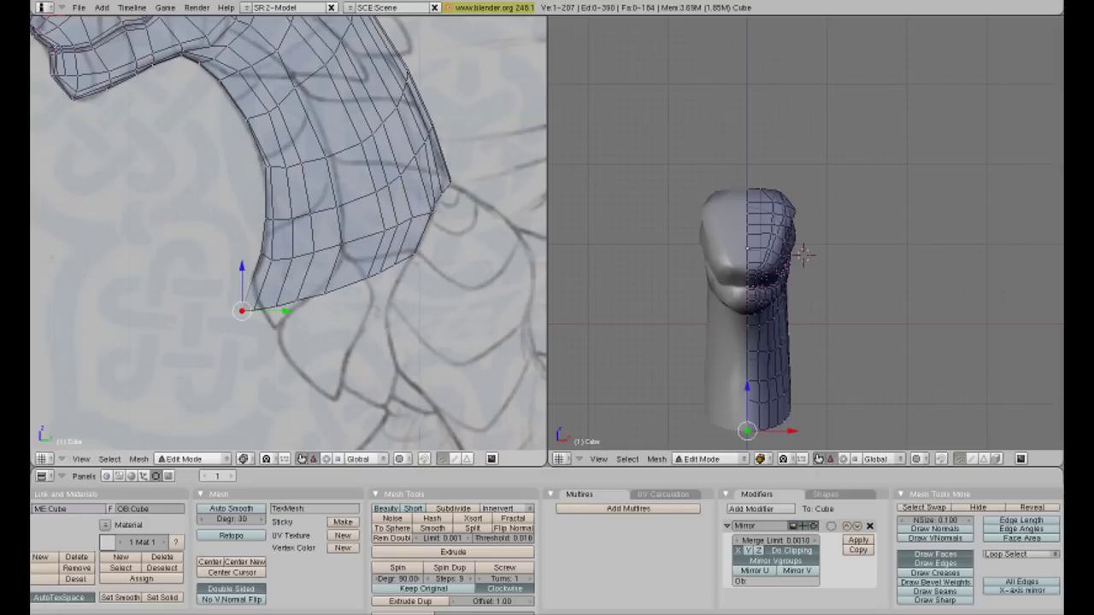
{"action": "key", "text": "g"}
{"action": "left_click", "coordinate": [294, 308]}
{"action": "key", "text": "g"}
{"action": "left_click", "coordinate": [319, 305]}
- Lower another bottom-edge vertex along Z to match the sketch
{"action": "right_click", "coordinate": [330, 294]}
{"action": "key", "text": "g"}
{"action": "left_click", "coordinate": [331, 295]}
{"action": "key", "text": "g"}
{"action": "key", "text": "z"}
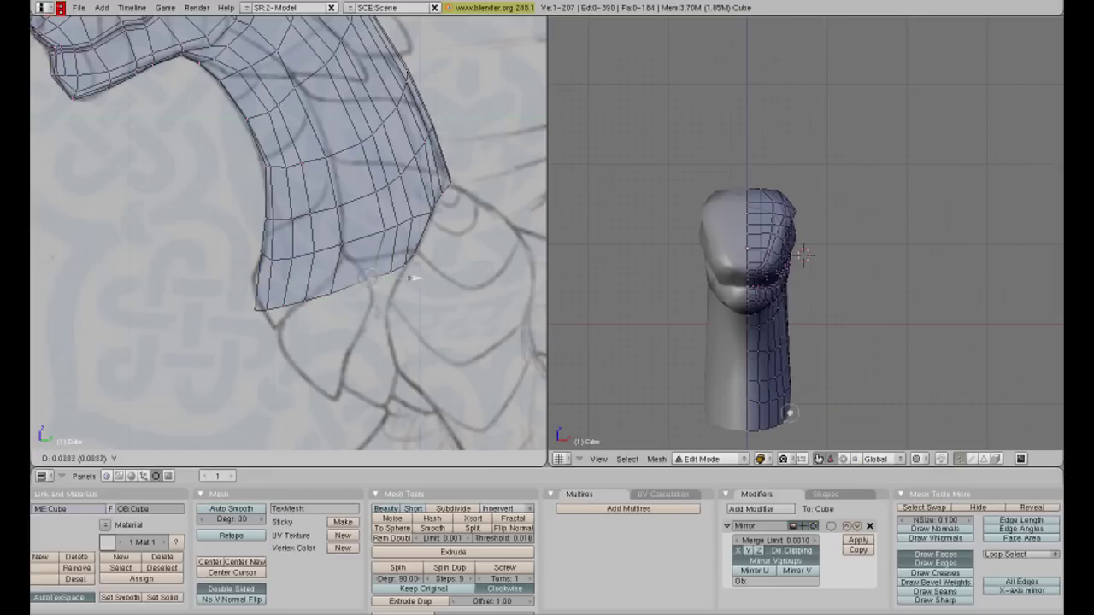
{"action": "left_click", "coordinate": [373, 240]}
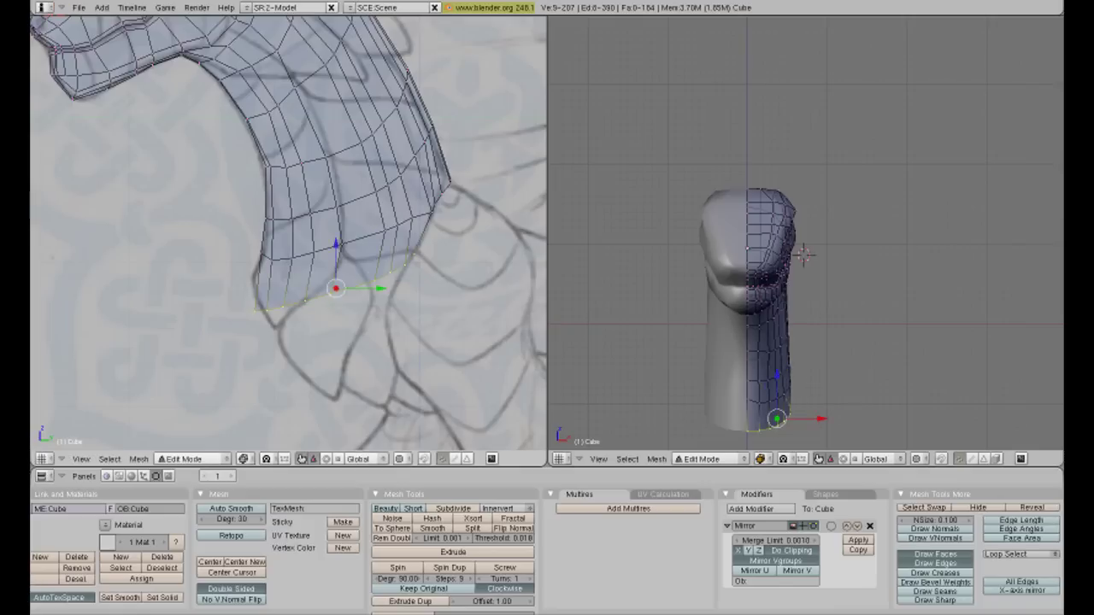
- Widen the bottom loop along X to follow the sketched leg
{"action": "key", "text": "s"}
{"action": "key", "text": "x"}
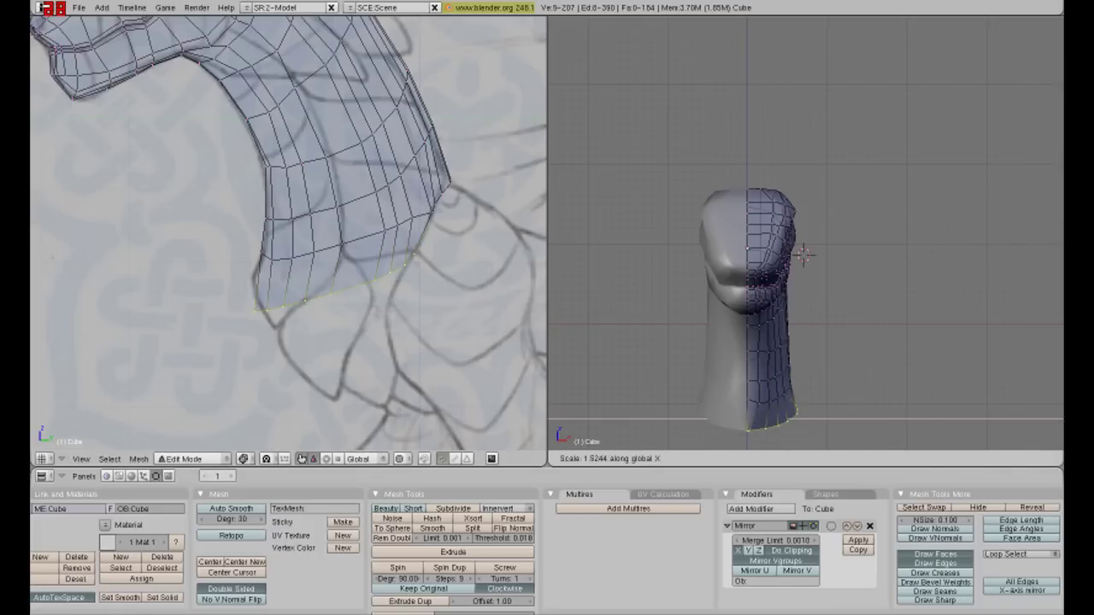
{"action": "middle_click_drag", "start_coordinate": [803, 256], "coordinate": [821, 239]}
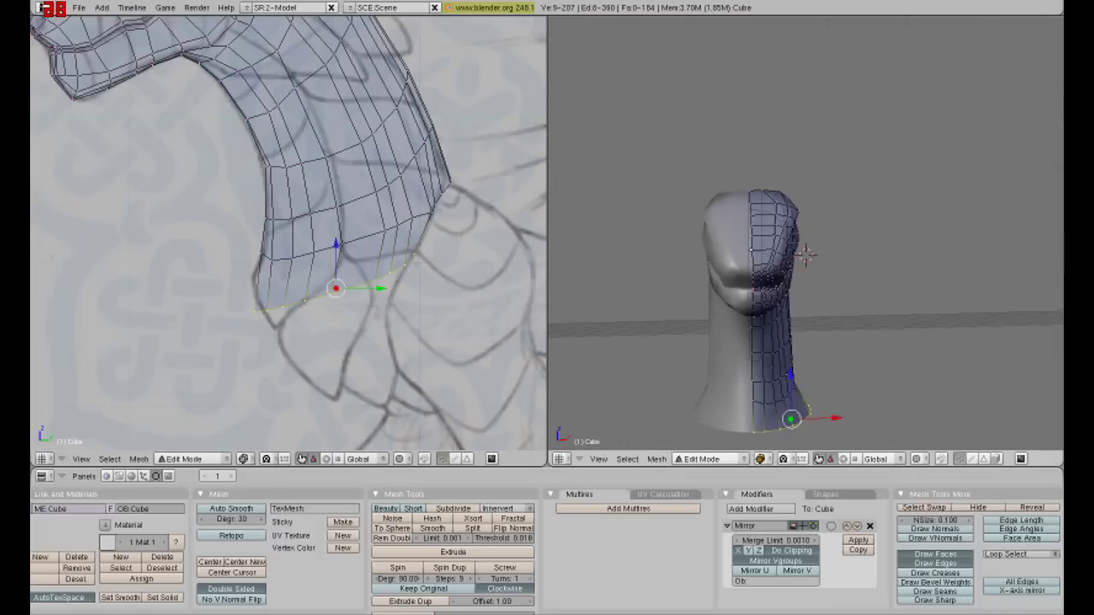
{"action": "key", "text": "Return"}
{"action": "mouse_move", "coordinate": [804, 256]}
{"action": "middle_mouse_down"}
{"action": "mouse_move", "coordinate": [769, 222]}
{"action": "mouse_move", "coordinate": [818, 200]}
{"action": "middle_mouse_up"}
{"action": "key", "text": "KP_1"}
- Extrude the bottom loop into a new ring and slide it along Y
{"action": "key", "text": "a"}
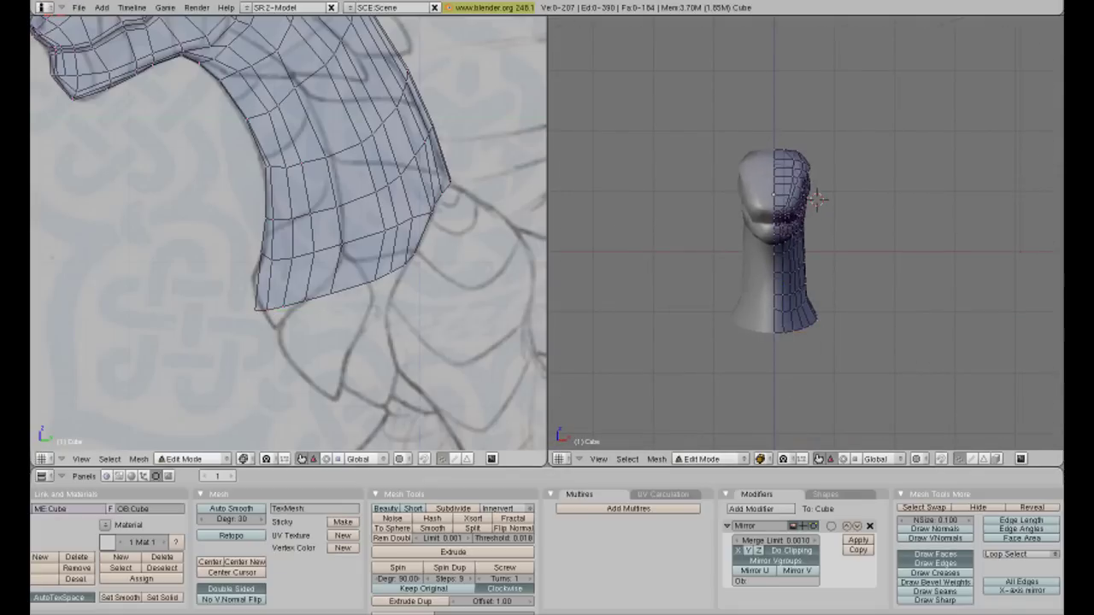
{"action": "key", "text": "e"}
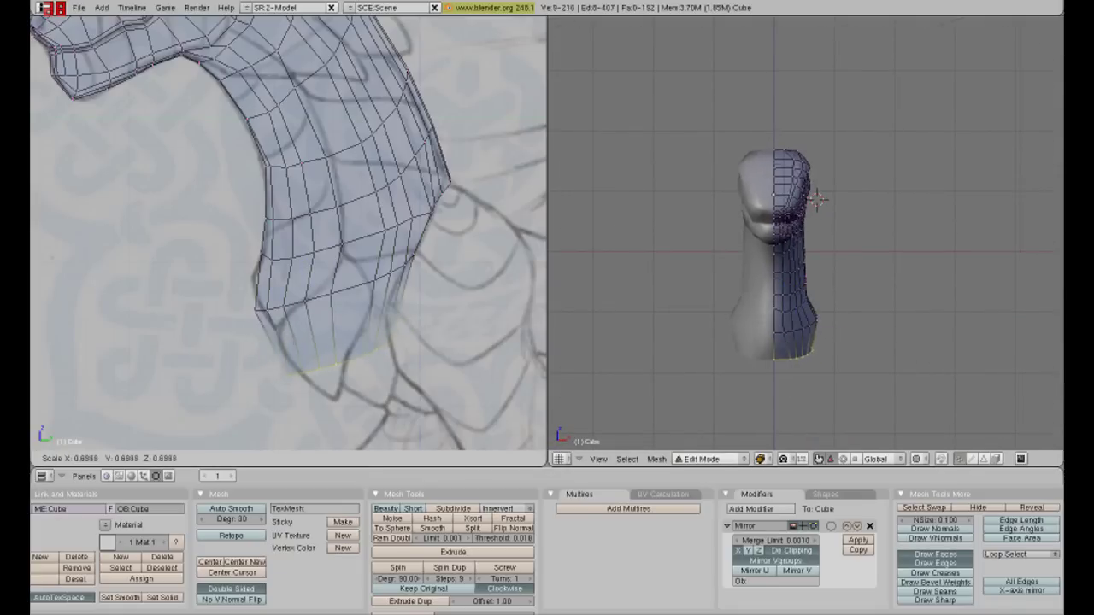
{"action": "left_click", "coordinate": [818, 199]}
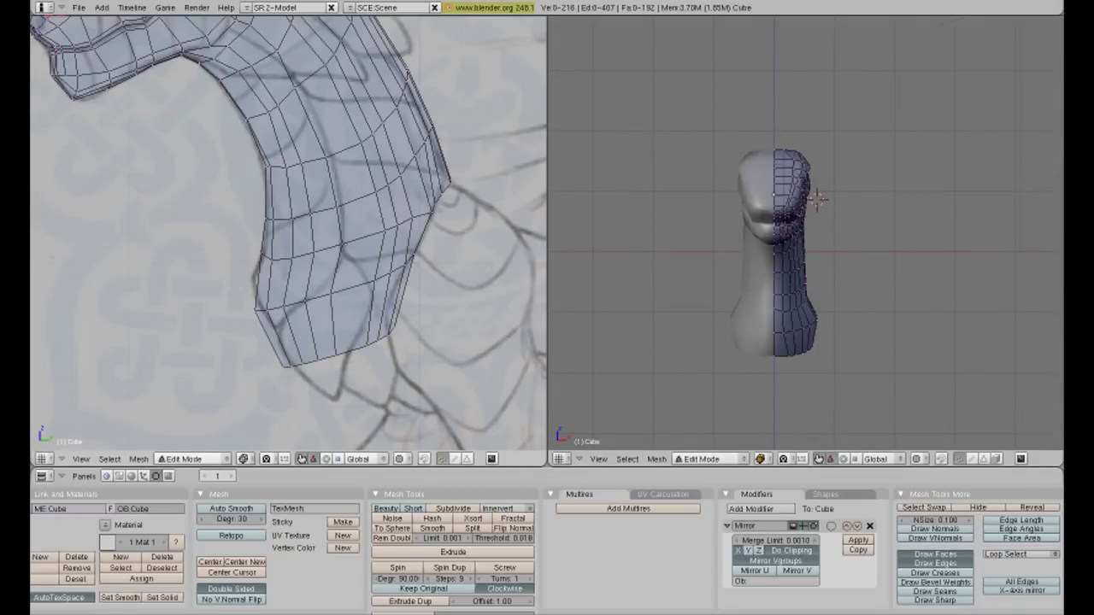
{"action": "key", "text": "g"}
{"action": "key", "text": "y"}
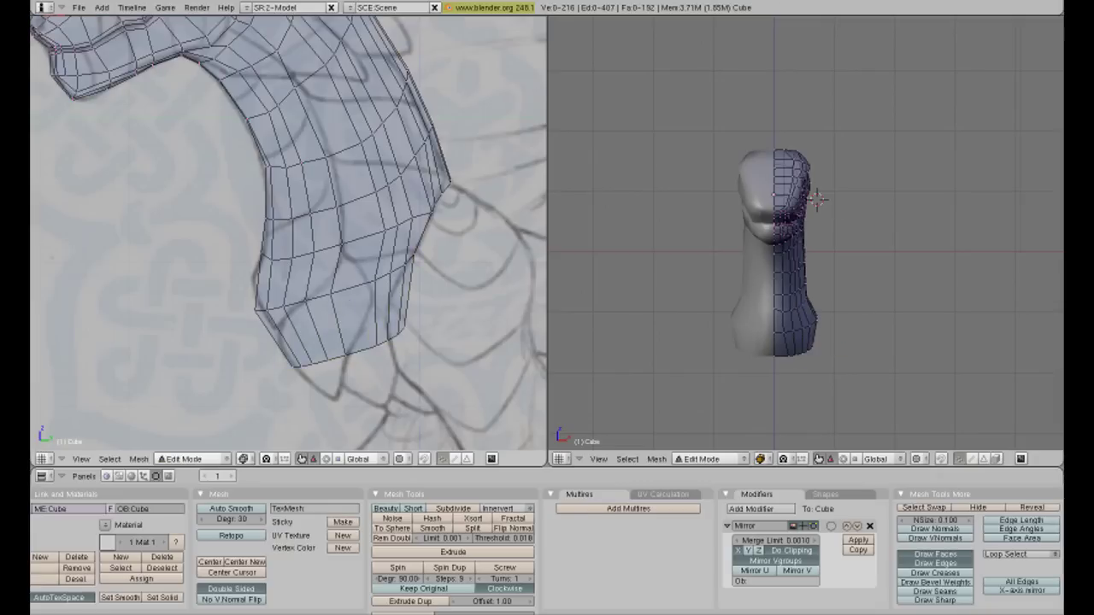
{"action": "key", "text": "Return"}
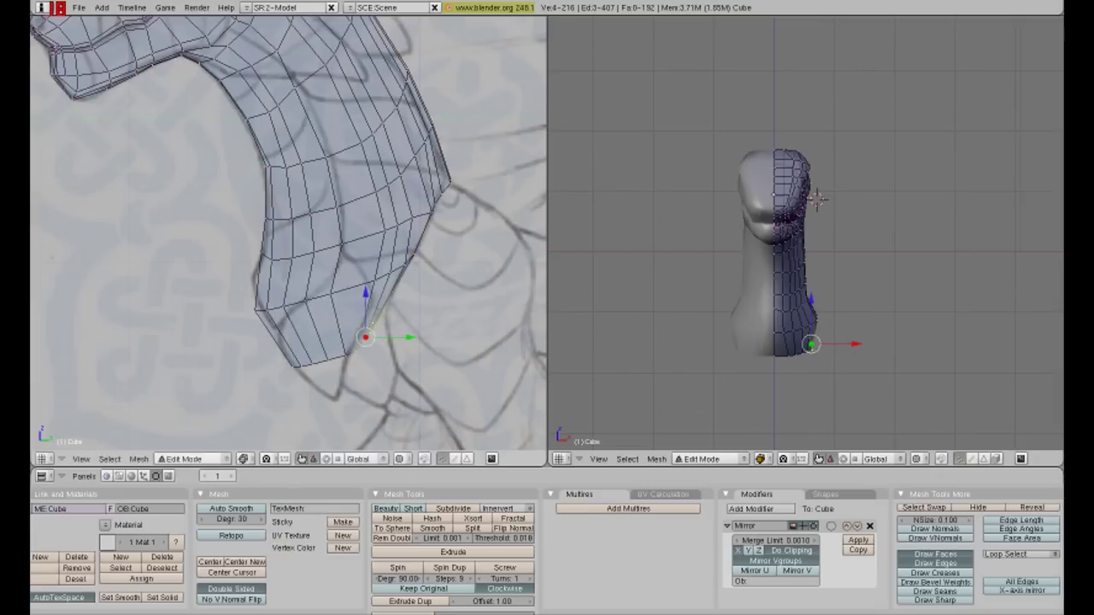
- Nudge single vertices on the bottom ring slightly downward
{"action": "right_click", "coordinate": [387, 302]}
{"action": "key", "text": "g"}
{"action": "key", "text": "Return"}
{"action": "key", "text": "g"}
{"action": "key", "text": "Return"}
{"action": "mouse_move", "coordinate": [805, 231]}
{"action": "middle_mouse_down"}
{"action": "mouse_move", "coordinate": [846, 222]}
{"action": "mouse_move", "coordinate": [820, 256]}
{"action": "mouse_move", "coordinate": [795, 240]}
{"action": "middle_mouse_up"}
{"action": "scroll", "coordinate": [805, 231], "scroll_direction": "up", "scroll_amount": 3}
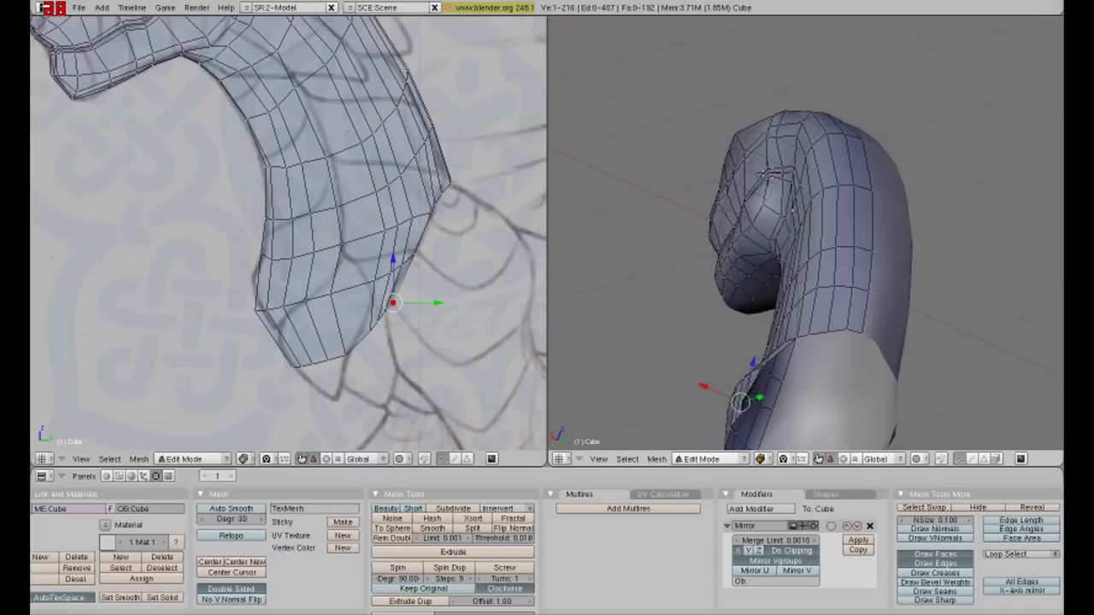
{"action": "right_click", "coordinate": [696, 395]}
{"action": "middle_click_drag", "start_coordinate": [683, 410], "coordinate": [735, 385]}
{"action": "key", "text": "KP_1"}
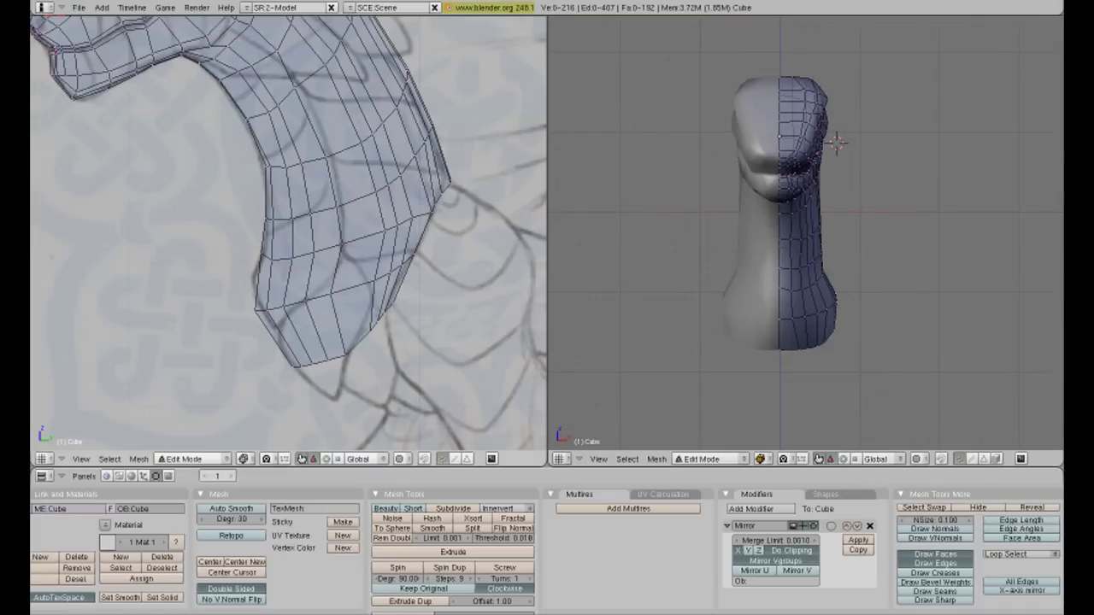
- Extrude another ring and narrow it along X to the sketched leg's width
{"action": "key", "text": "e"}
{"action": "key", "text": "Return"}
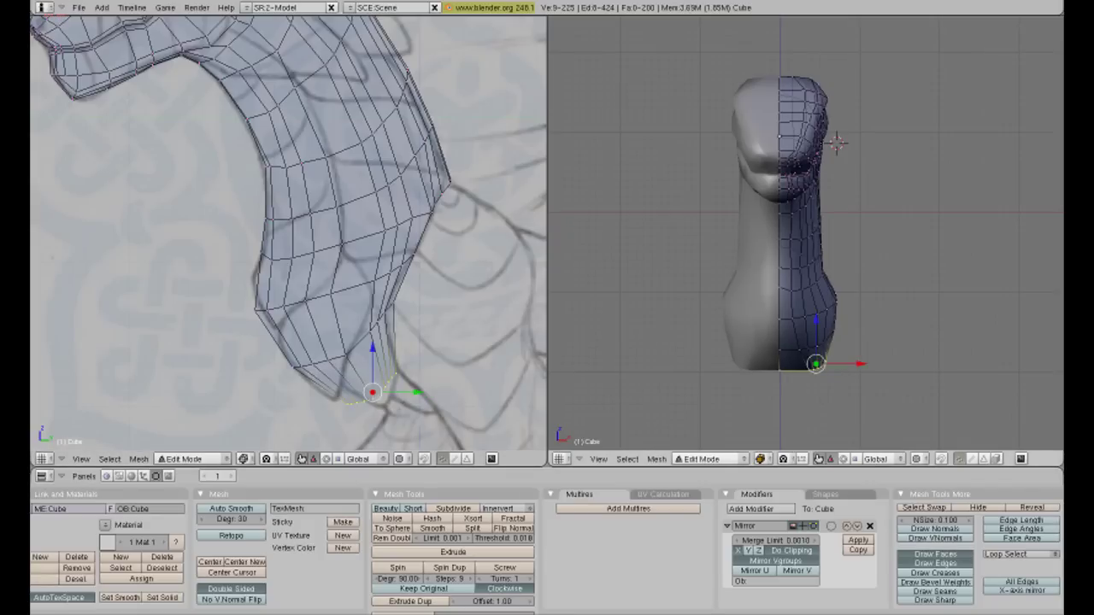
{"action": "key", "text": "s"}
{"action": "key", "text": "x"}
{"action": "left_click", "coordinate": [836, 143]}
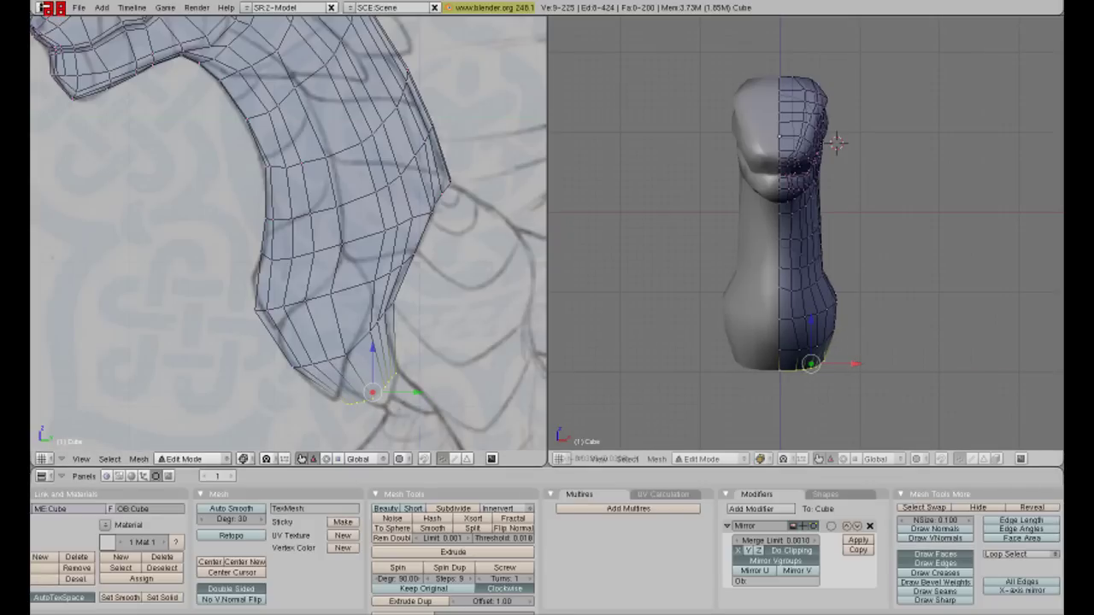
{"action": "middle_click_drag", "start_coordinate": [836, 144], "coordinate": [832, 133]}
{"action": "scroll", "coordinate": [832, 134], "scroll_direction": "up", "scroll_amount": 5}
{"action": "right_click", "coordinate": [776, 329]}
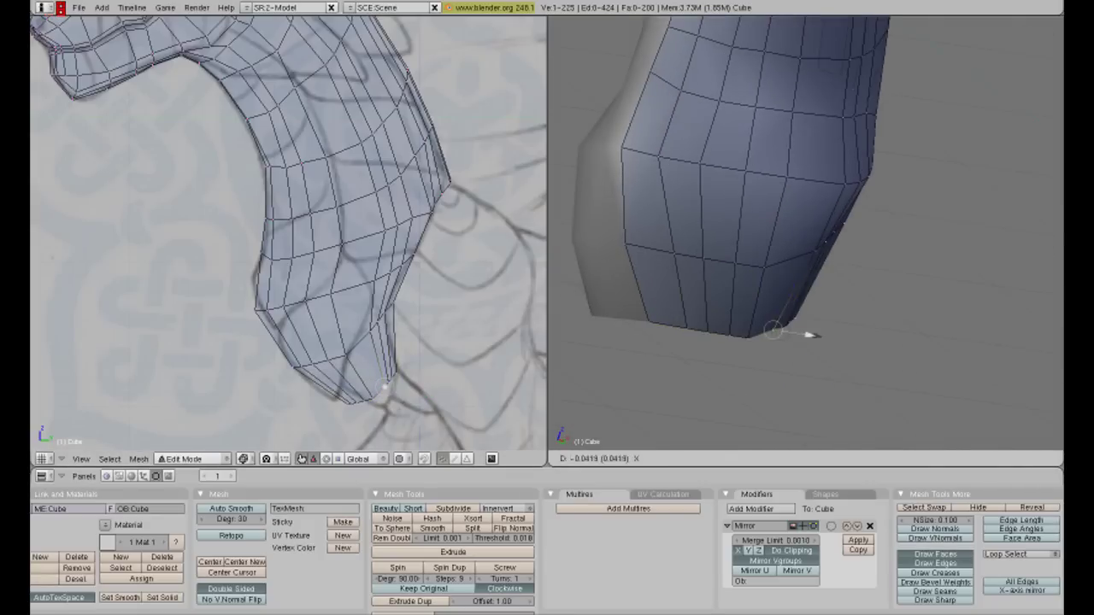
- Pick out vertices around the lower hind leg's base from several angles
{"action": "mouse_move", "coordinate": [776, 330]}
{"action": "middle_mouse_down"}
{"action": "mouse_move", "coordinate": [806, 377]}
{"action": "mouse_move", "coordinate": [786, 325]}
{"action": "middle_mouse_up"}
{"action": "right_click", "coordinate": [769, 224], "text": "shift"}
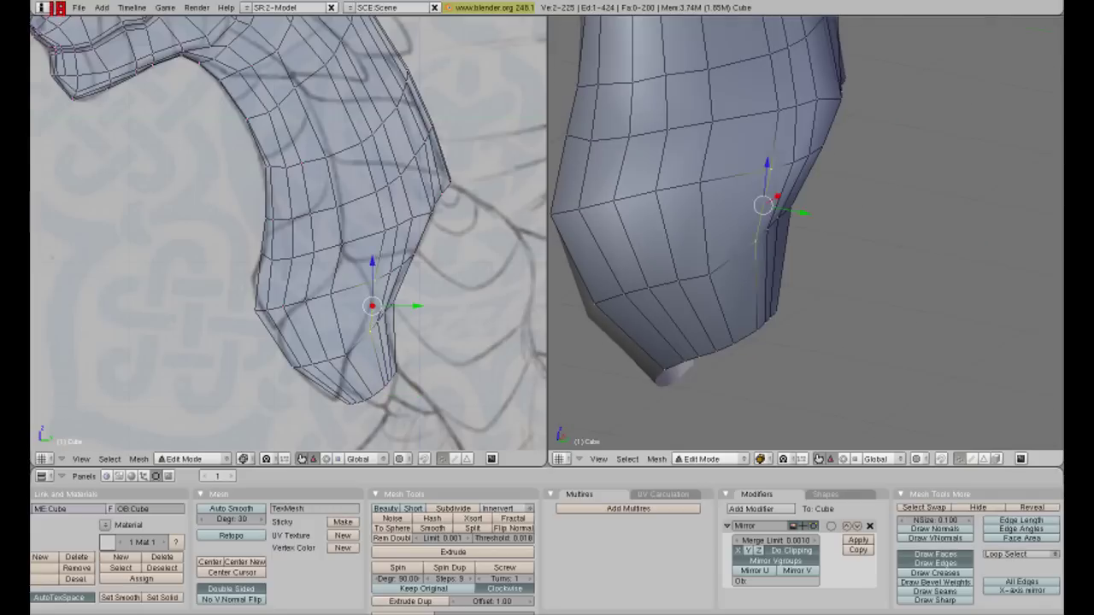
{"action": "mouse_move", "coordinate": [781, 213]}
{"action": "middle_mouse_down"}
{"action": "mouse_move", "coordinate": [853, 265]}
{"action": "mouse_move", "coordinate": [752, 256]}
{"action": "middle_mouse_up"}
{"action": "right_click", "coordinate": [774, 278]}
{"action": "right_click", "coordinate": [769, 141]}
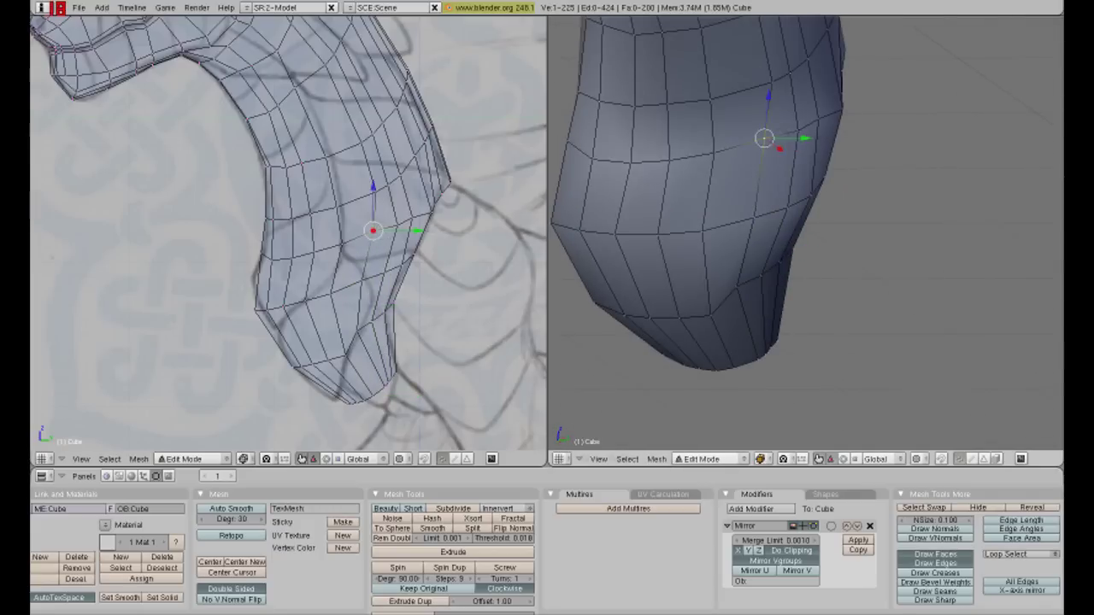
{"action": "middle_click_drag", "start_coordinate": [789, 88], "coordinate": [769, 107]}
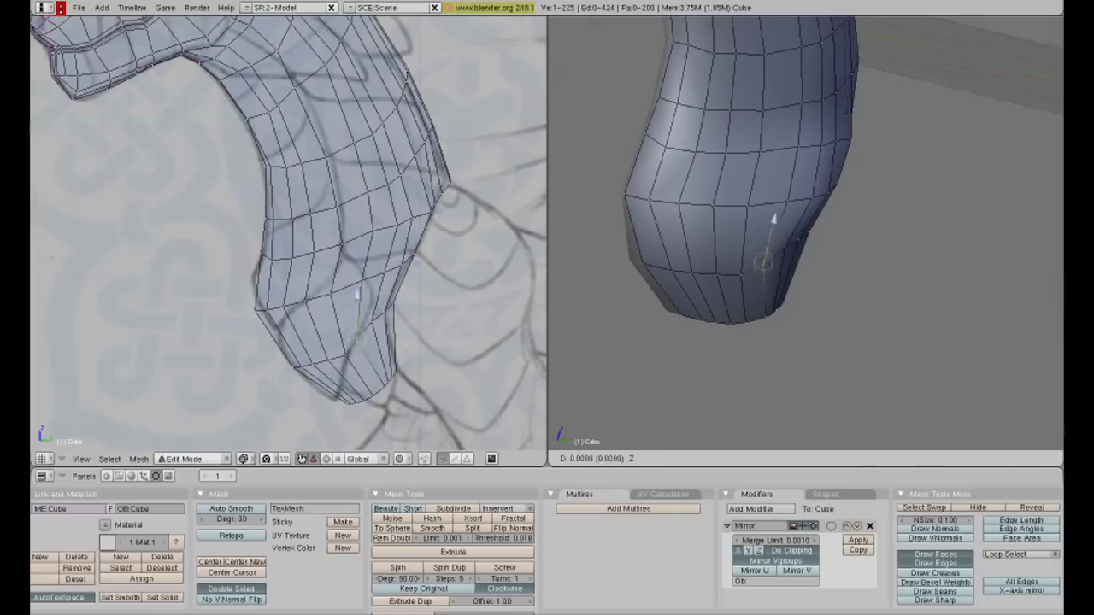
{"action": "right_click", "coordinate": [780, 268], "text": "shift"}
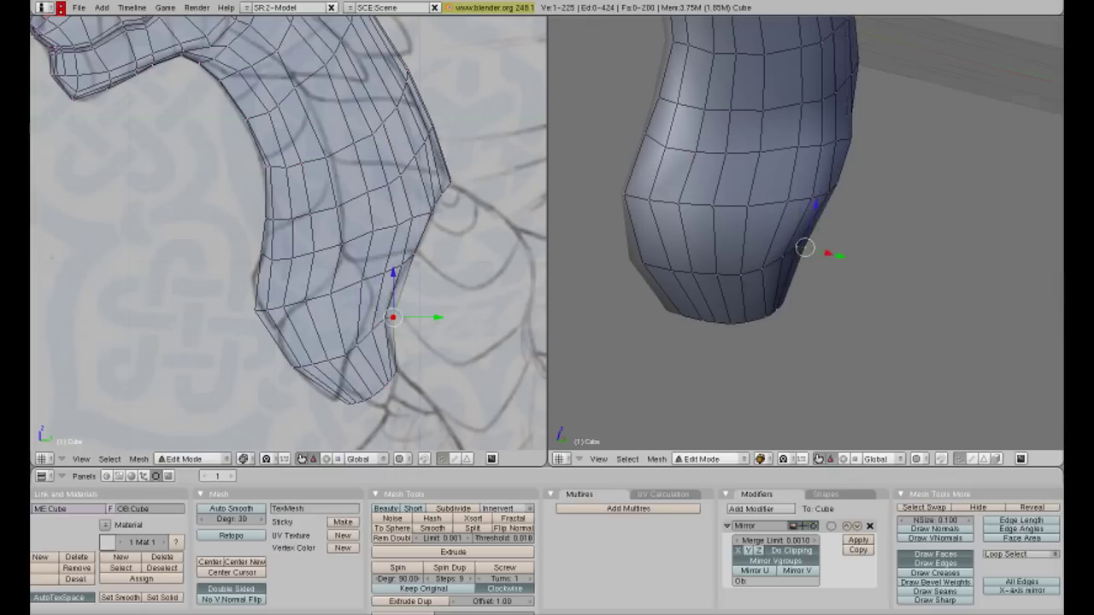
{"action": "right_click", "coordinate": [803, 243]}
- Select a vertex on the leg's side and lower it slightly
{"action": "mouse_move", "coordinate": [803, 243]}
{"action": "middle_mouse_down"}
{"action": "mouse_move", "coordinate": [818, 199]}
{"action": "mouse_move", "coordinate": [786, 257]}
{"action": "mouse_move", "coordinate": [808, 306]}
{"action": "middle_mouse_up"}
{"action": "right_click", "coordinate": [786, 293]}
{"action": "right_click", "coordinate": [842, 202]}
{"action": "mouse_move", "coordinate": [843, 202]}
{"action": "middle_mouse_down"}
{"action": "mouse_move", "coordinate": [848, 263]}
{"action": "mouse_move", "coordinate": [863, 214]}
{"action": "middle_mouse_up"}
{"action": "right_click", "coordinate": [866, 205]}
{"action": "left_click_drag", "start_coordinate": [874, 156], "coordinate": [873, 158]}
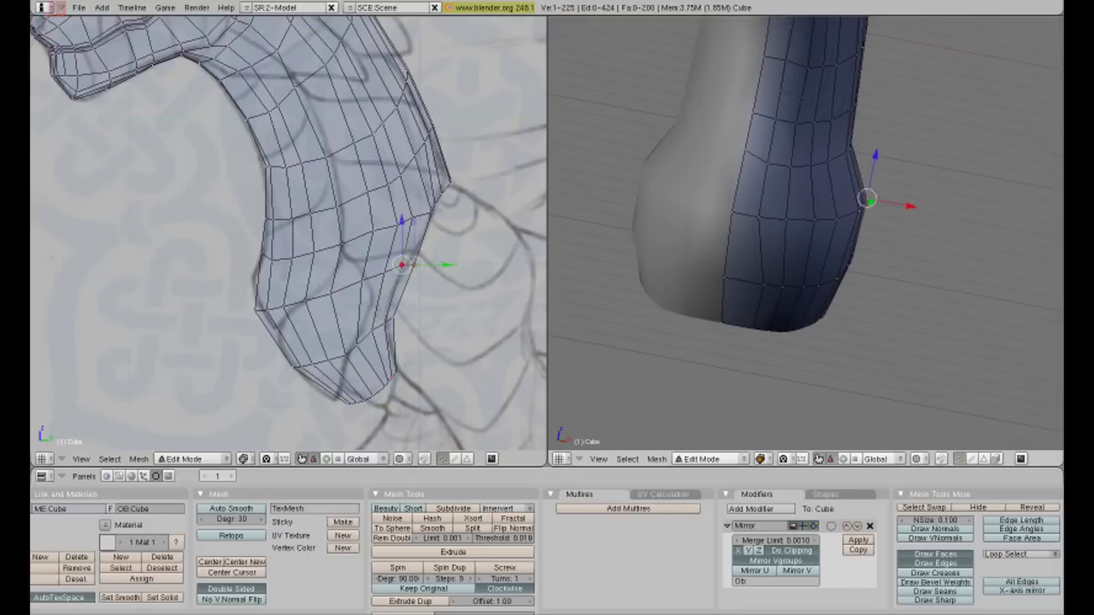
{"action": "middle_click_drag", "start_coordinate": [873, 158], "coordinate": [786, 171]}
- Extrude the bottom loop and scale it into a small toe-like flap
{"action": "key", "text": "a"}
{"action": "key", "text": "e"}
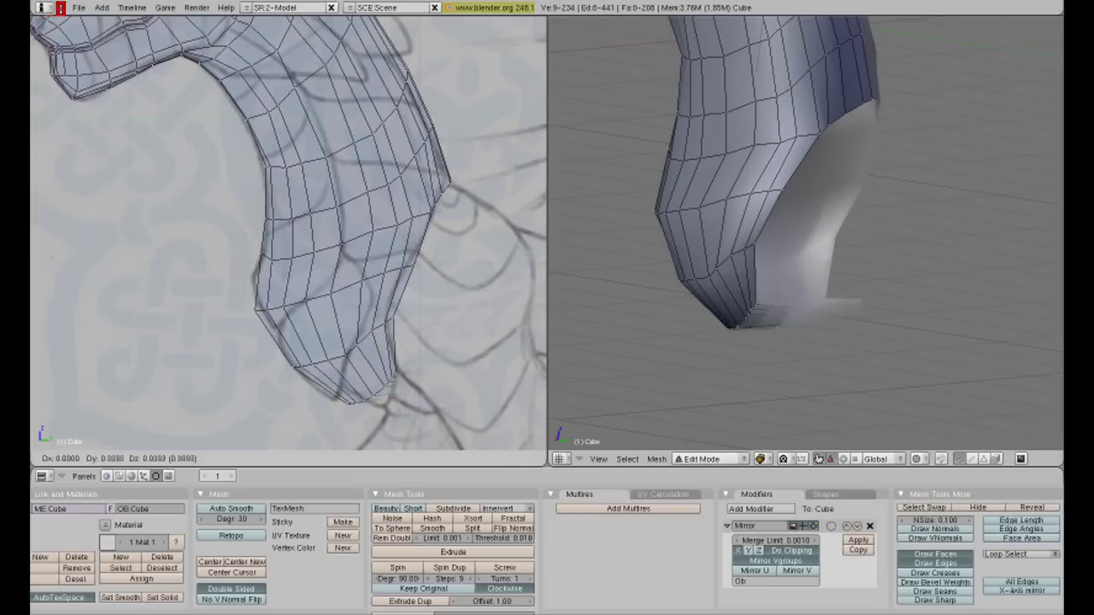
{"action": "key", "text": "Return"}
{"action": "key", "text": "s"}
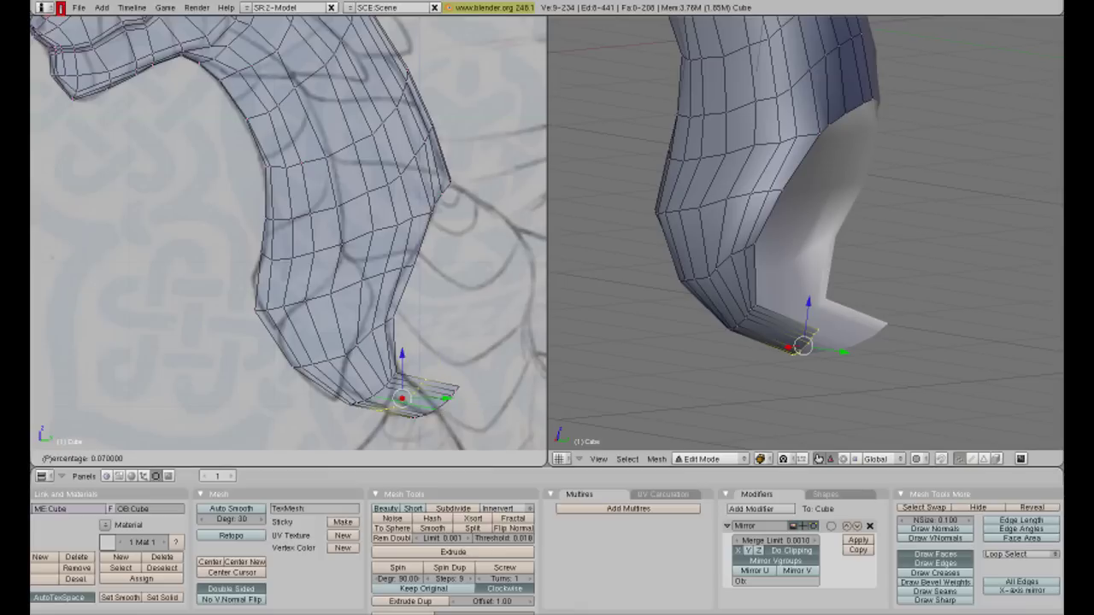
{"action": "key", "text": "Return"}
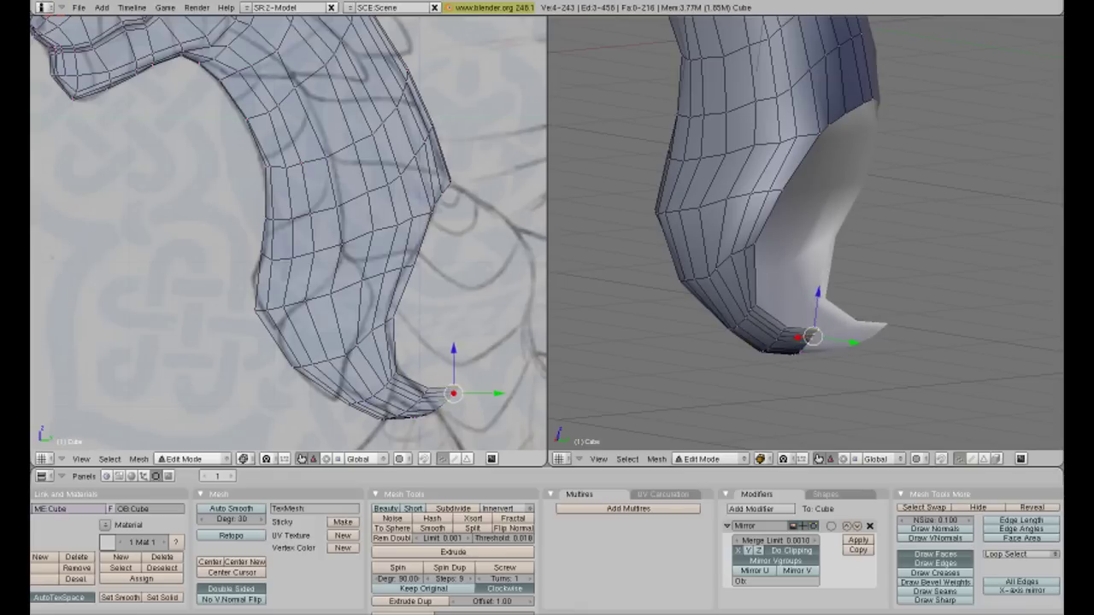
- Move the flap's tip vertex along X, then undo a trial move along Y
{"action": "right_click", "coordinate": [806, 346]}
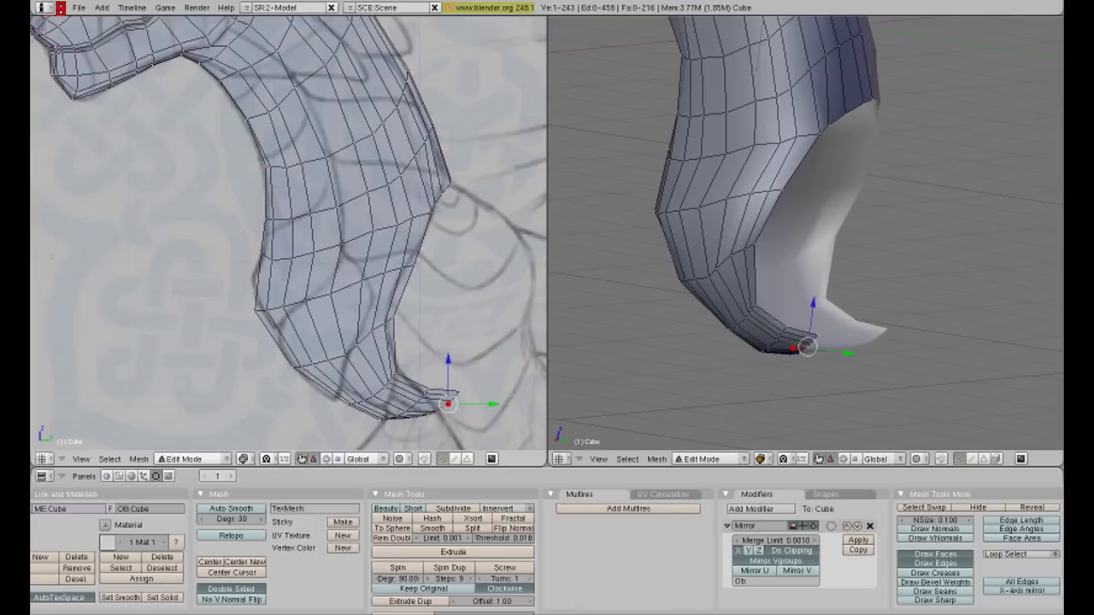
{"action": "middle_click_drag", "start_coordinate": [807, 346], "coordinate": [854, 288]}
{"action": "key", "text": "g"}
{"action": "key", "text": "x"}
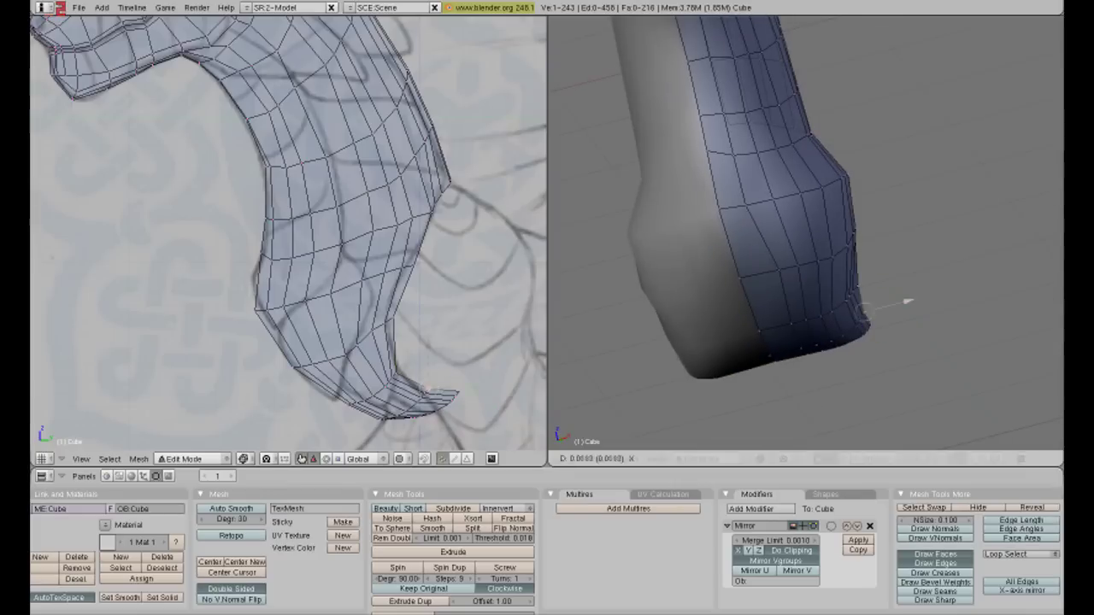
{"action": "left_click", "coordinate": [896, 280]}
{"action": "middle_click_drag", "start_coordinate": [896, 280], "coordinate": [820, 282]}
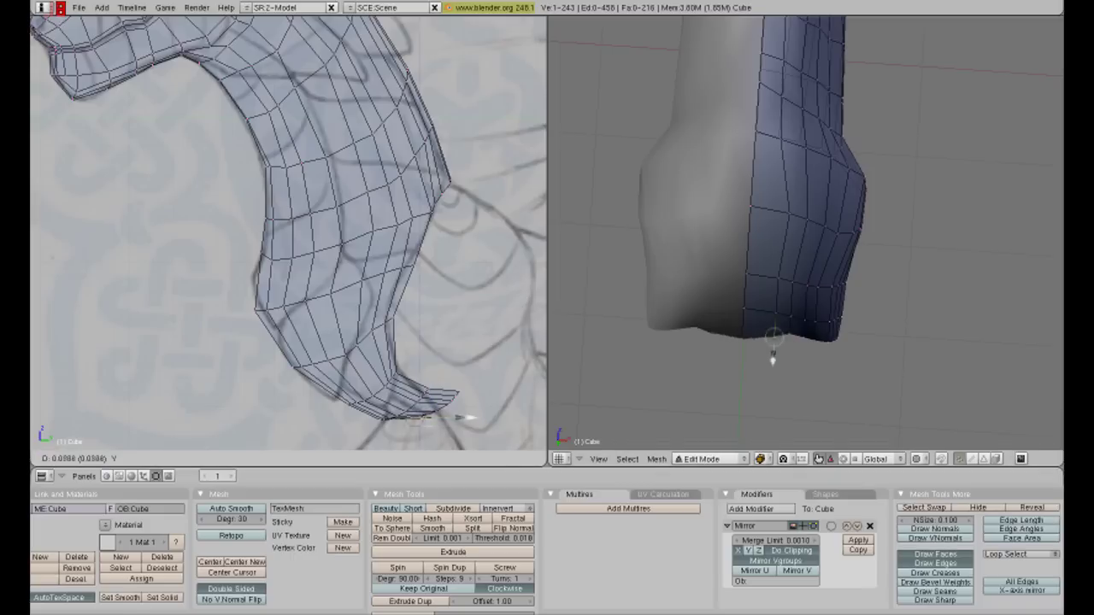
{"action": "key", "text": "g"}
{"action": "key", "text": "y"}
{"action": "left_click", "coordinate": [470, 417]}
{"action": "key", "text": "ctrl+z"}
- Nudge the selected foot vertex so the bottom rim sits evenly
{"action": "middle_click_drag", "start_coordinate": [853, 382], "coordinate": [897, 360]}
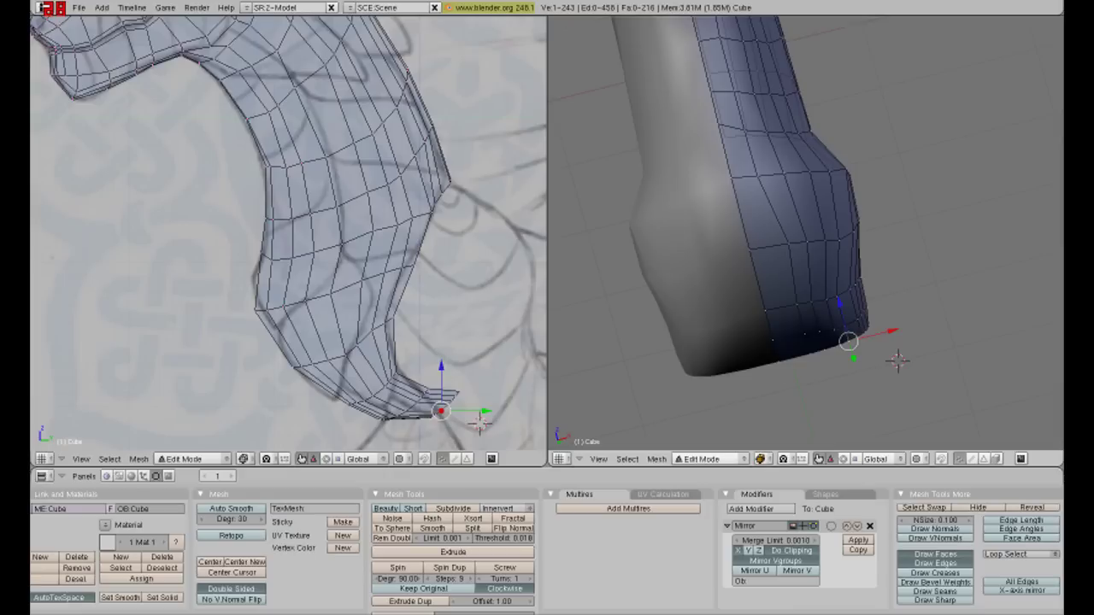
{"action": "key", "text": "g"}
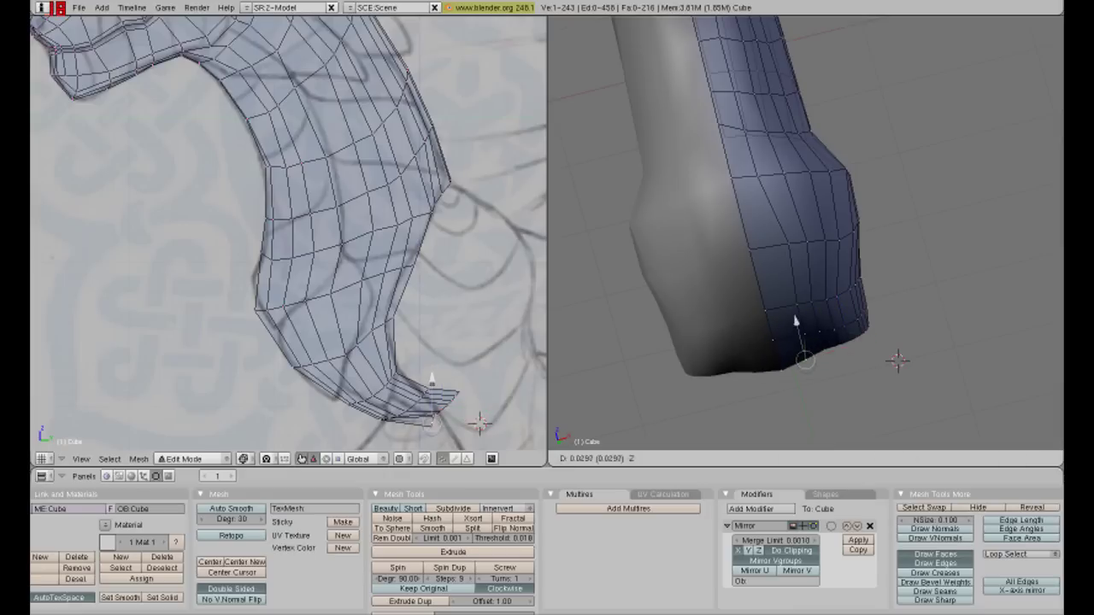
{"action": "key", "text": "Return"}
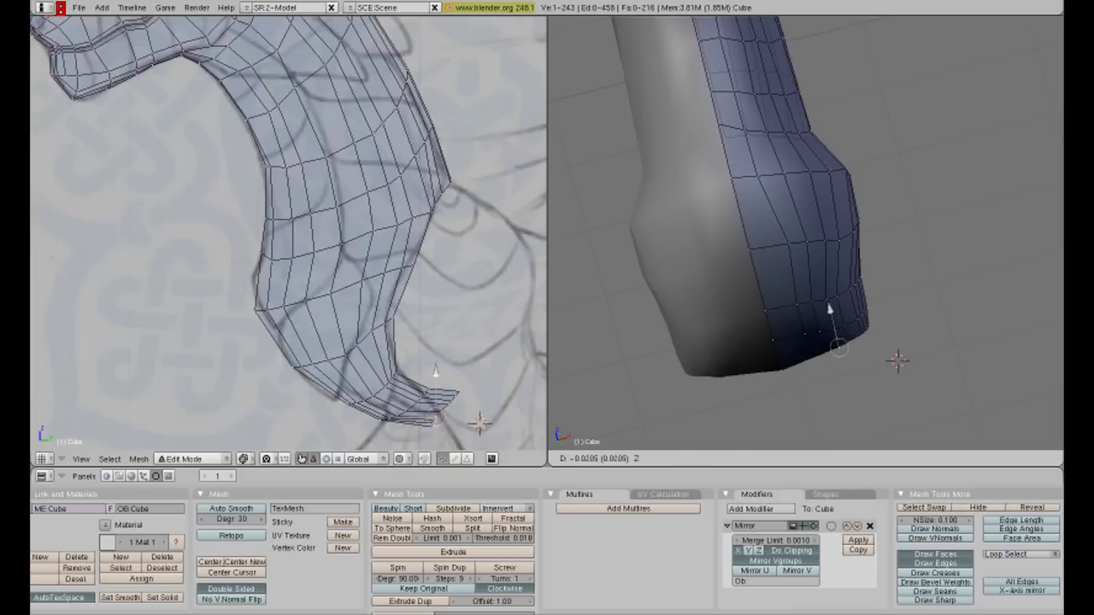
{"action": "middle_click_drag", "start_coordinate": [830, 306], "coordinate": [855, 299]}
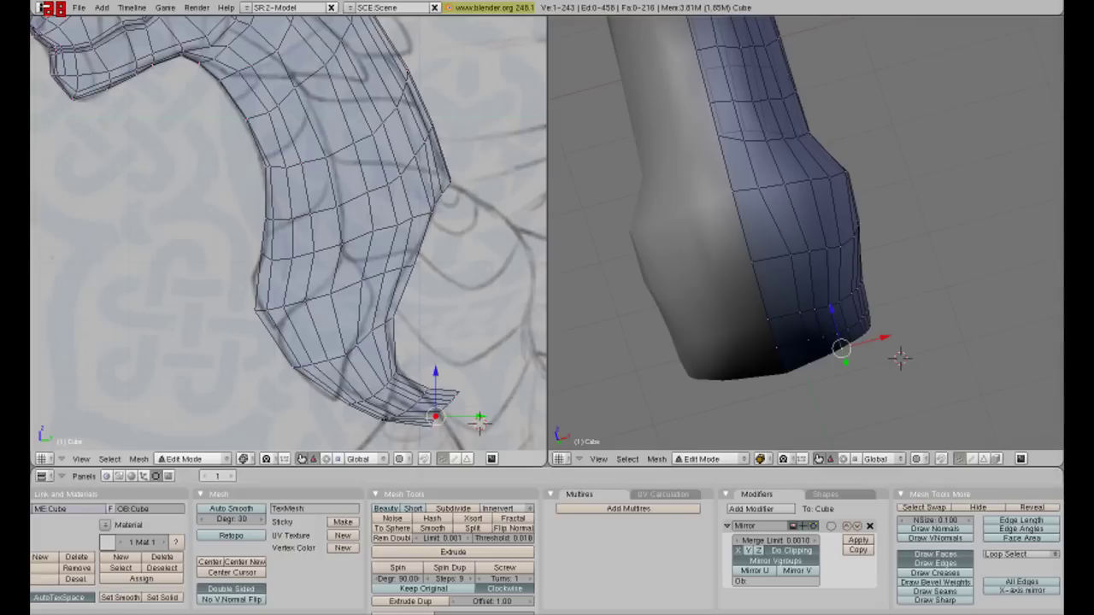
{"action": "middle_click_drag", "start_coordinate": [854, 256], "coordinate": [891, 232]}
{"action": "key", "text": "g"}
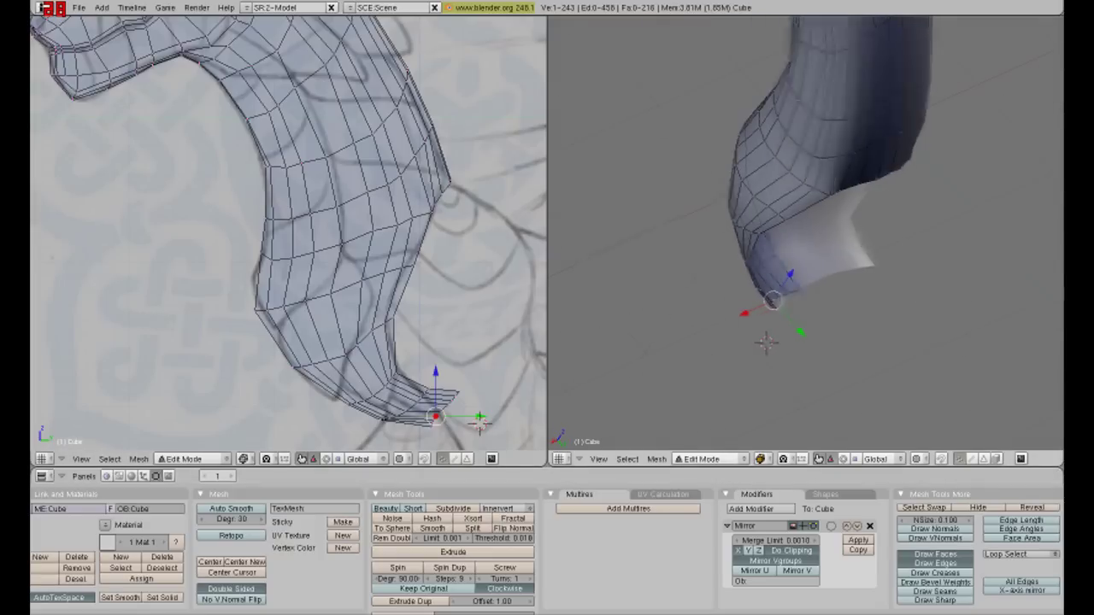
{"action": "key", "text": "Escape"}
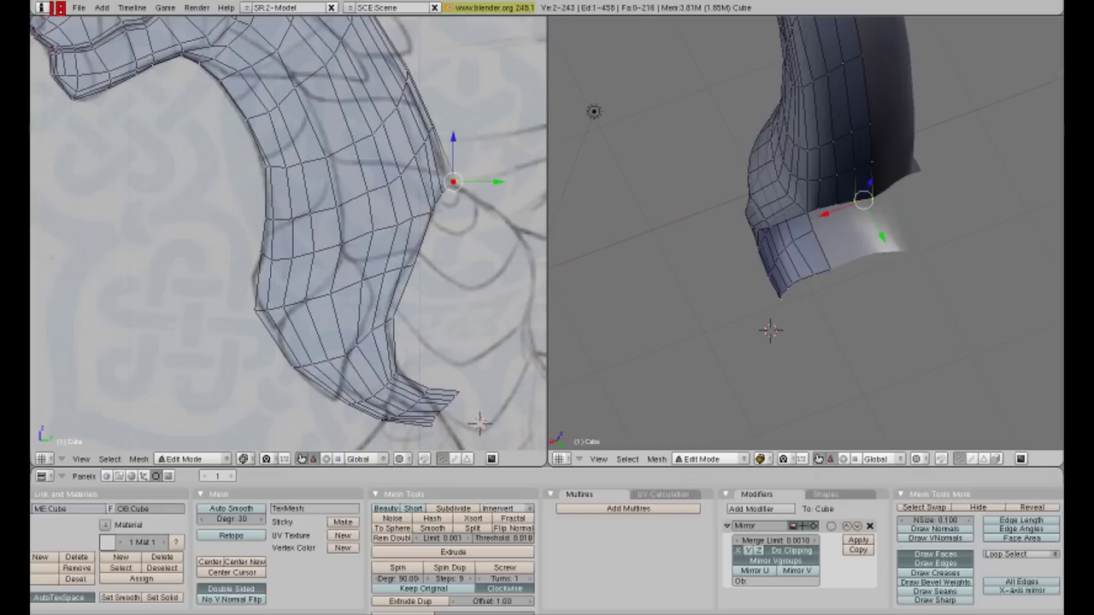
- In top orthographic view, extrude a vertex from the mesh top onto the sketch line
{"action": "key", "text": "ctrl+KP_7"}
{"action": "key", "text": "KP_7"}
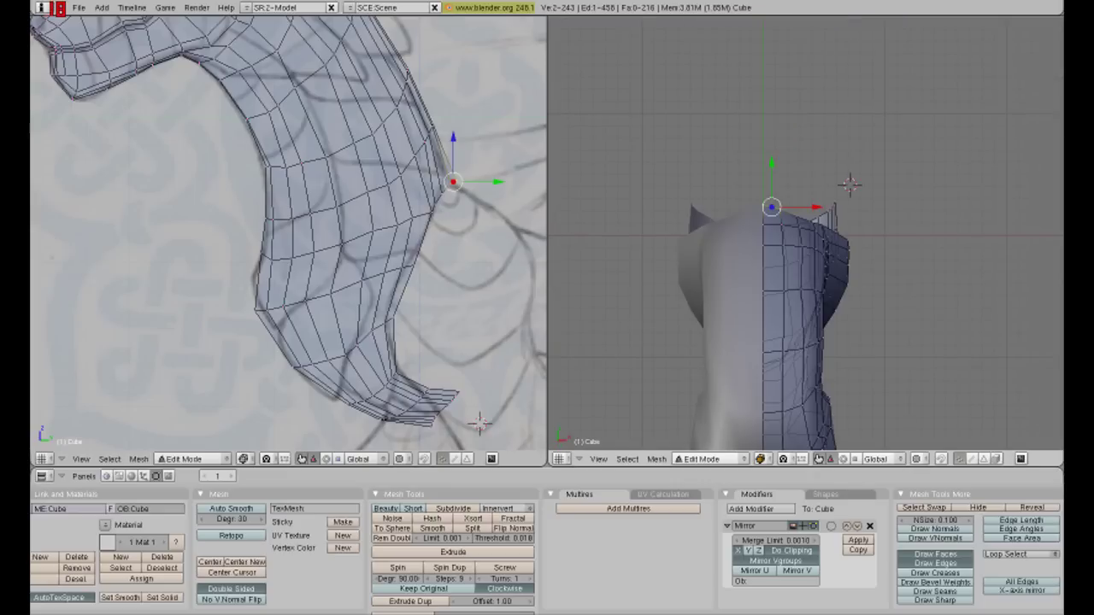
{"action": "key", "text": "e"}
{"action": "key", "text": "Return"}
{"action": "key", "text": "g"}
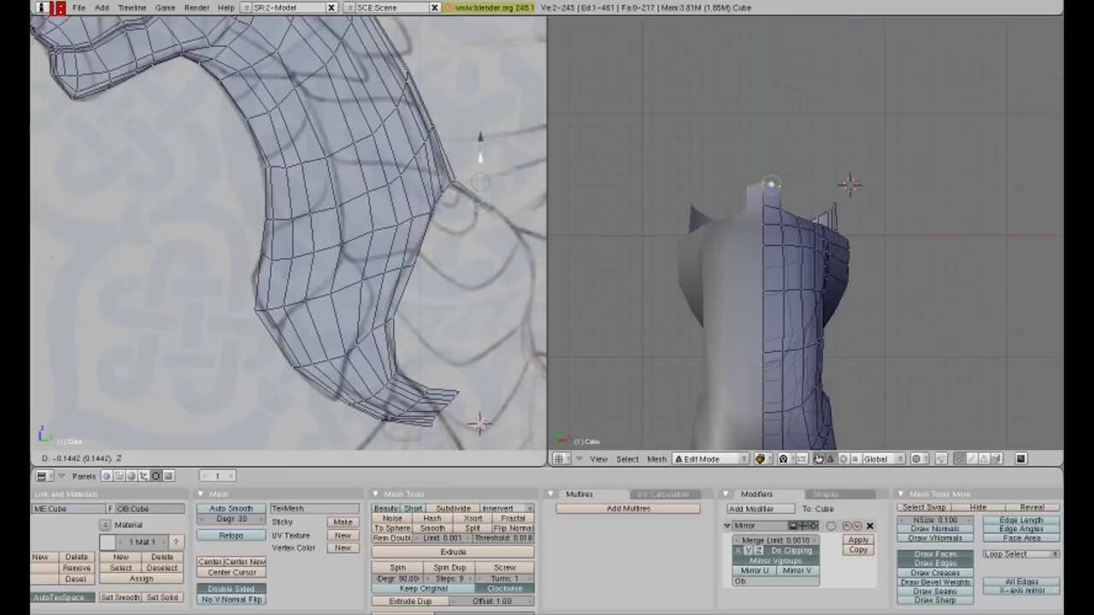
{"action": "middle_click_drag", "start_coordinate": [479, 256], "coordinate": [339, 209], "text": "shift"}
{"action": "key", "text": "Return"}
- Extrude a second edge and place its vertex at the front shoulder
{"action": "key", "text": "e"}
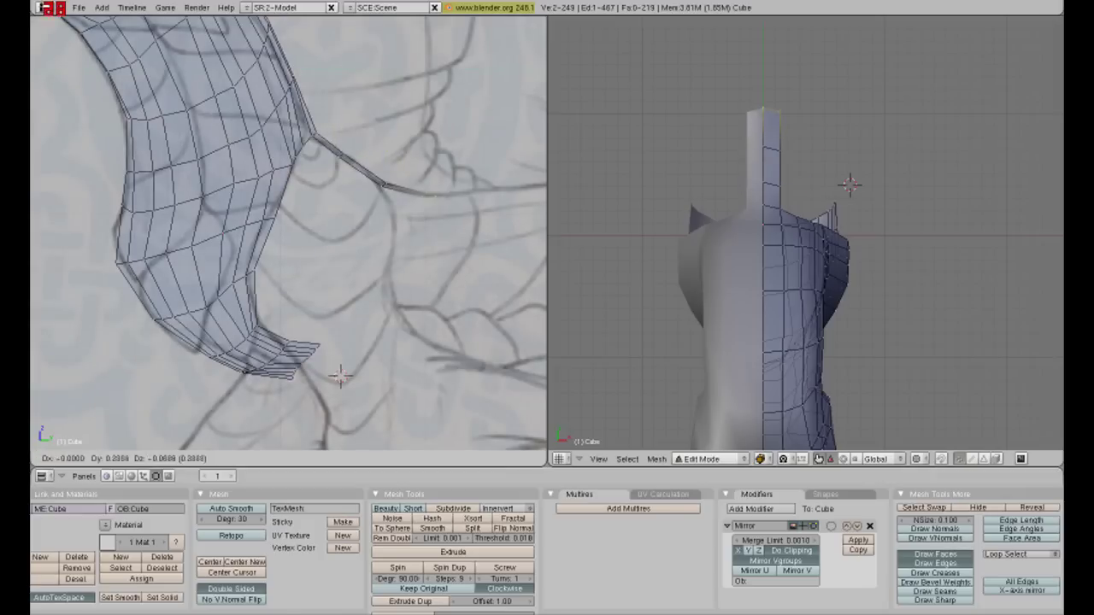
{"action": "key", "text": "Return"}
{"action": "key", "text": "g"}
{"action": "left_click", "coordinate": [339, 376]}
{"action": "mouse_move", "coordinate": [339, 376]}
{"action": "middle_mouse_down"}
{"action": "mouse_move", "coordinate": [317, 314]}
{"action": "mouse_move", "coordinate": [322, 326]}
{"action": "middle_mouse_up"}
{"action": "middle_click_drag", "start_coordinate": [849, 184], "coordinate": [761, 335]}
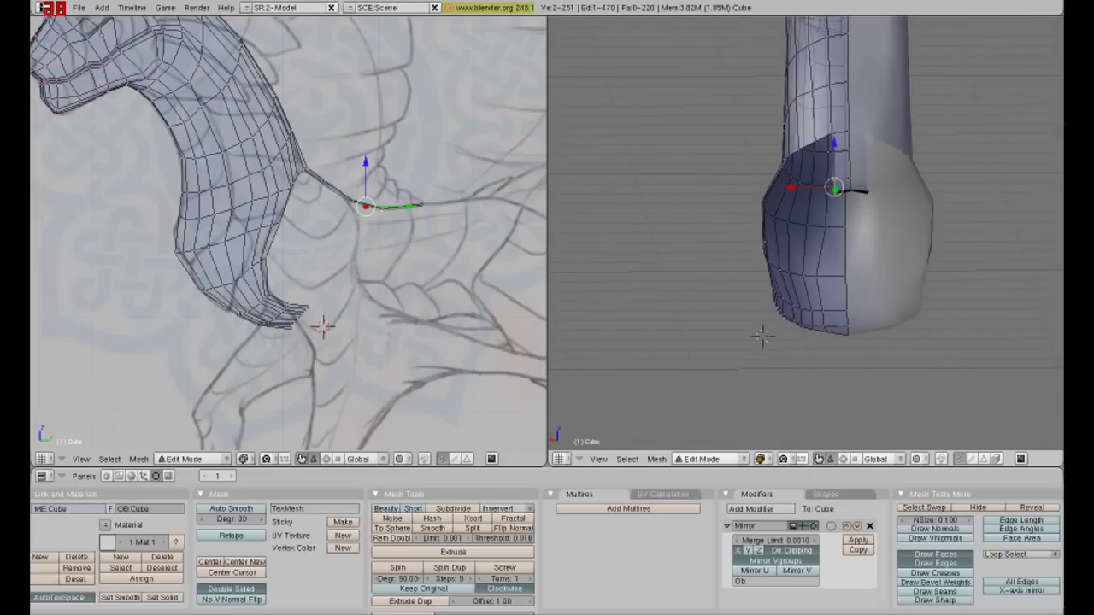
- Extrude faces down the shoulder outline, offsetting the lower edge along X
{"action": "left_click", "coordinate": [807, 205], "text": "ctrl"}
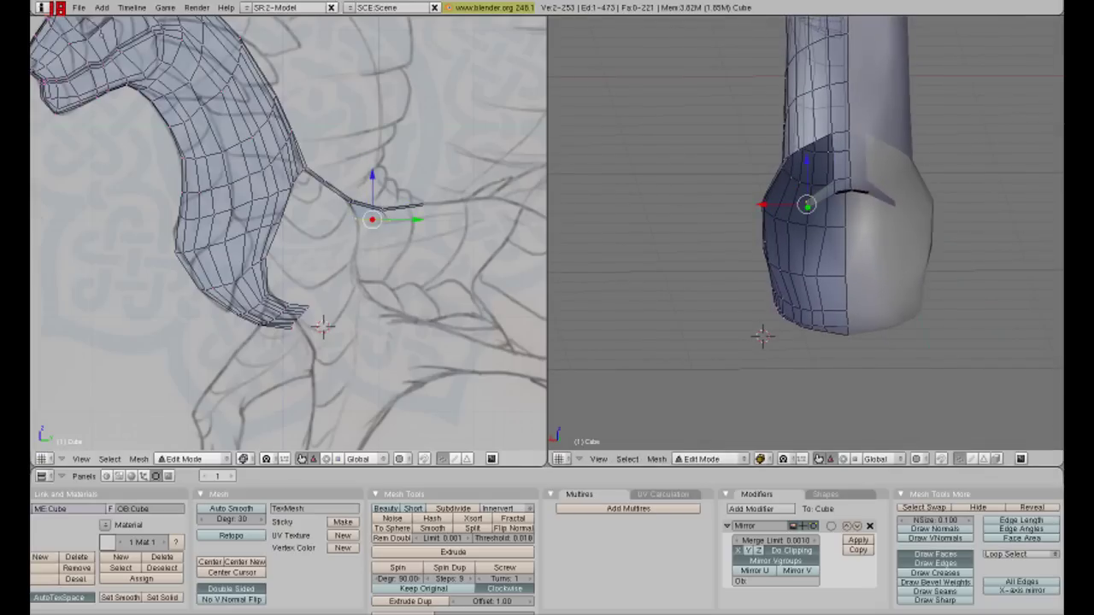
{"action": "left_click", "coordinate": [785, 229], "text": "ctrl"}
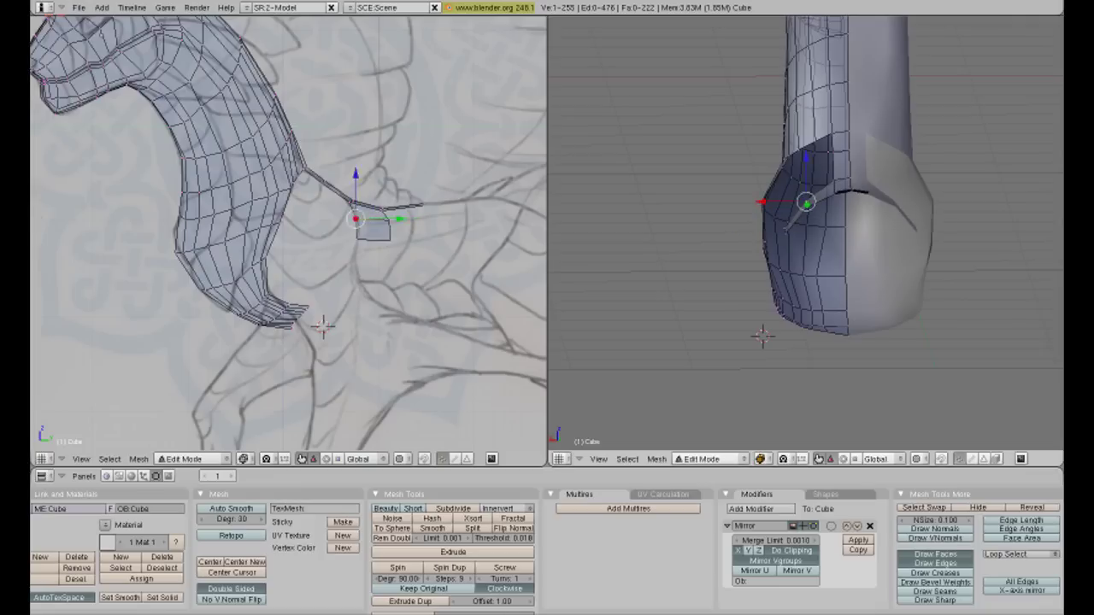
{"action": "mouse_move", "coordinate": [355, 219]}
{"action": "left_mouse_down"}
{"action": "mouse_move", "coordinate": [357, 240]}
{"action": "mouse_move", "coordinate": [400, 227]}
{"action": "left_mouse_up"}
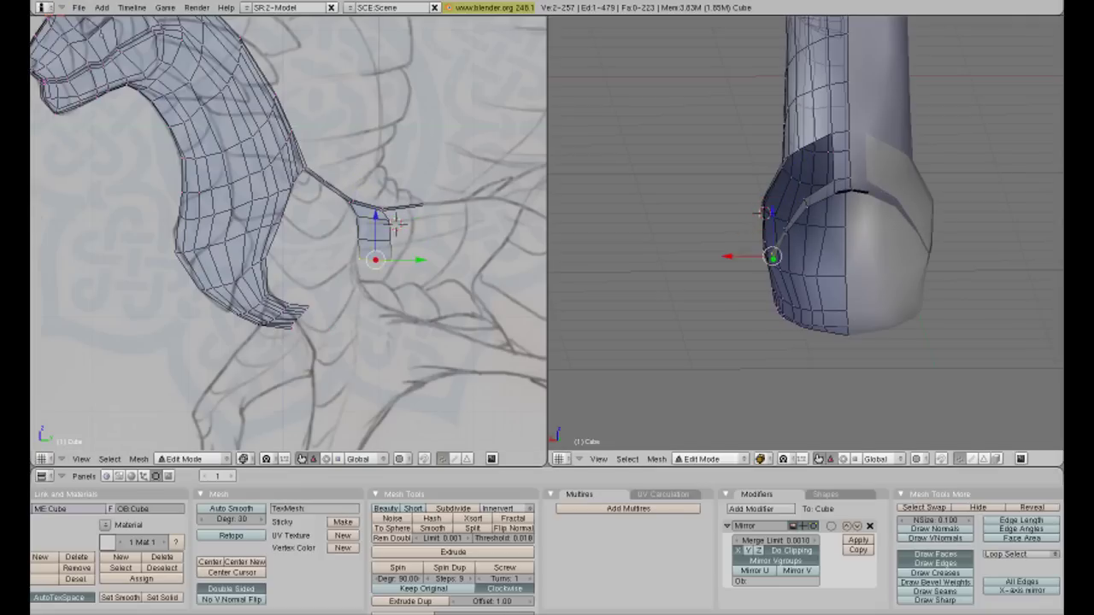
{"action": "key", "text": "e"}
{"action": "key", "text": "x"}
{"action": "key", "text": "Return"}
- Extrude further faces down the strip to the body's bottom, then deselect all
{"action": "key", "text": "e"}
{"action": "key", "text": "Return"}
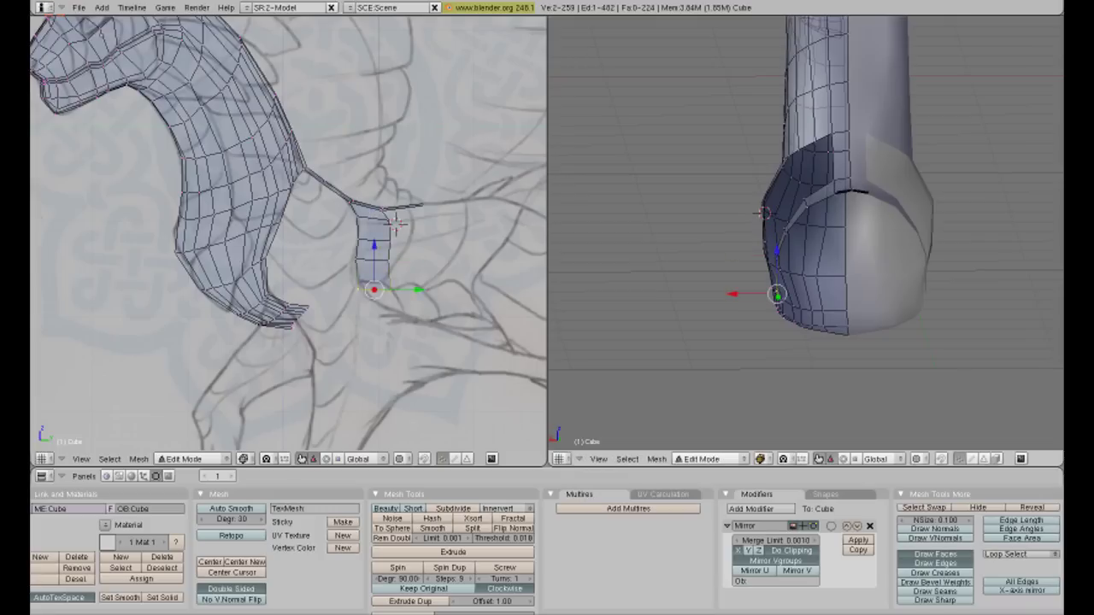
{"action": "key", "text": "e"}
{"action": "key", "text": "Return"}
{"action": "key", "text": "e"}
{"action": "key", "text": "Return"}
{"action": "key", "text": "e"}
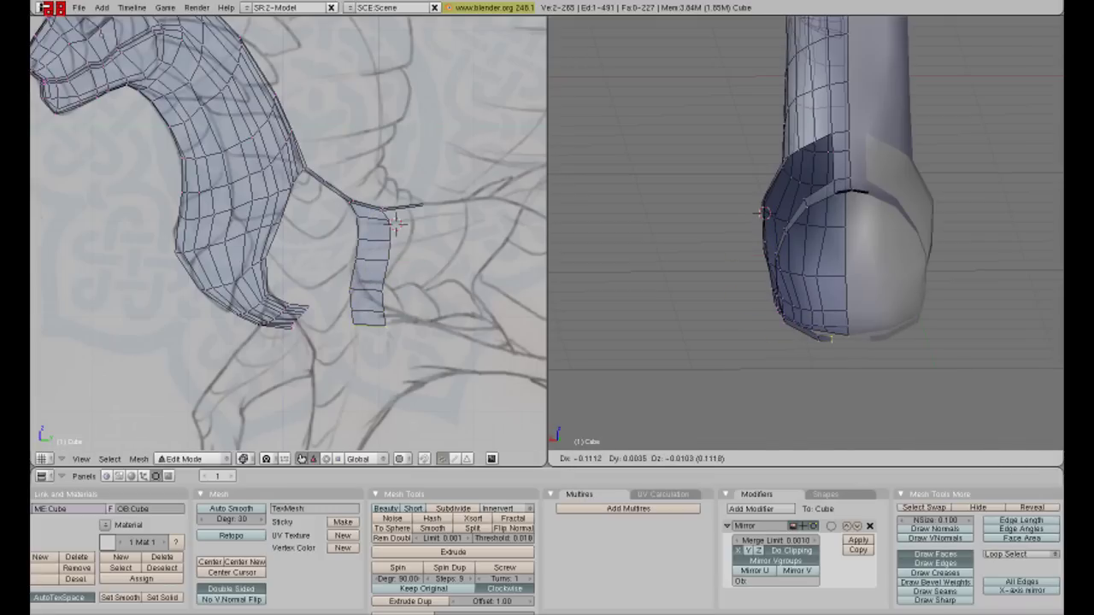
{"action": "key", "text": "Return"}
{"action": "key", "text": "e"}
{"action": "key", "text": "Return"}
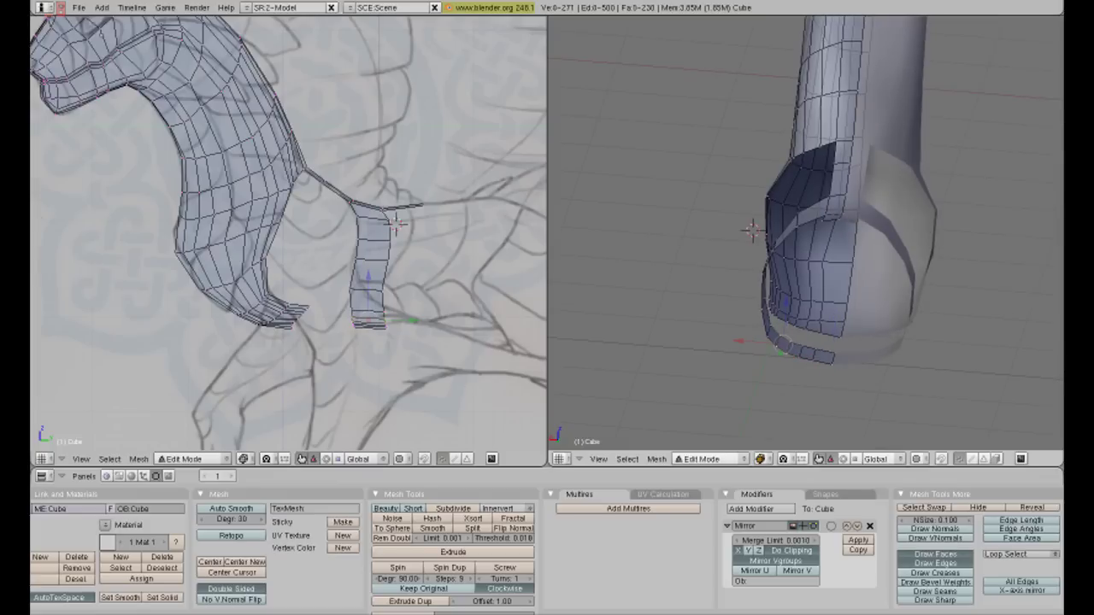
{"action": "key", "text": "a"}
{"action": "middle_click_drag", "start_coordinate": [752, 229], "coordinate": [765, 292]}
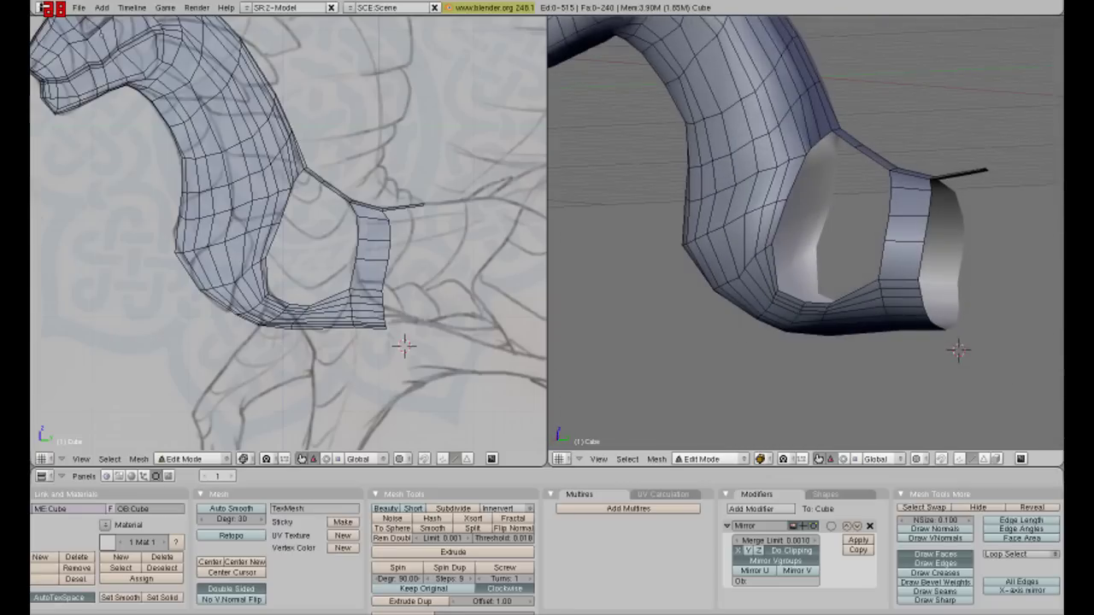
{"action": "key", "text": "ctrl+Tab"}
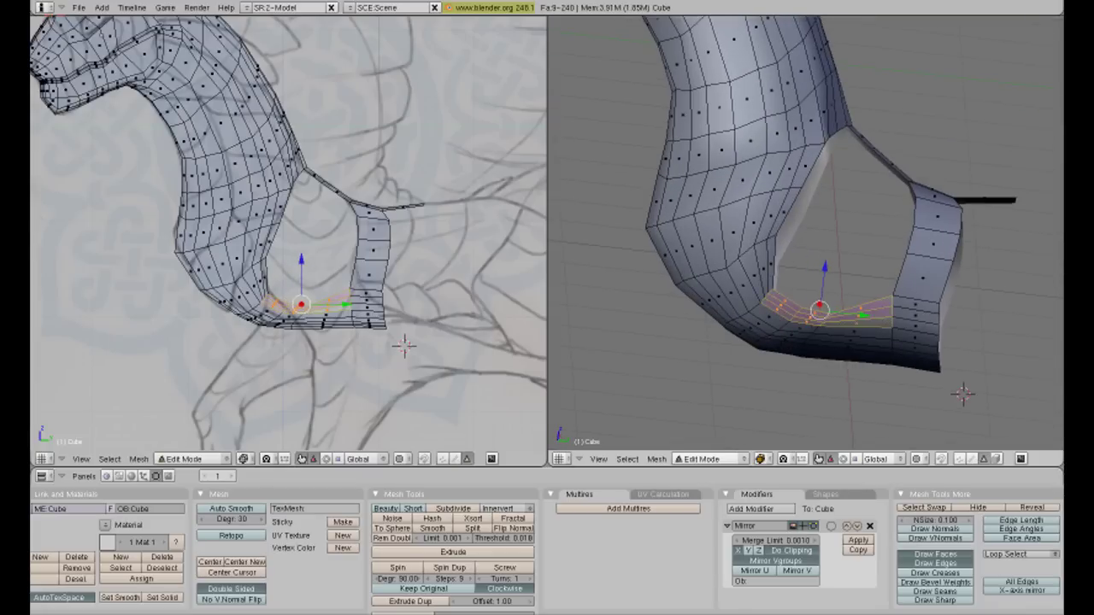
- Slide the opening's lower corner vertex and its neighbour along Y
{"action": "right_click", "coordinate": [260, 300]}
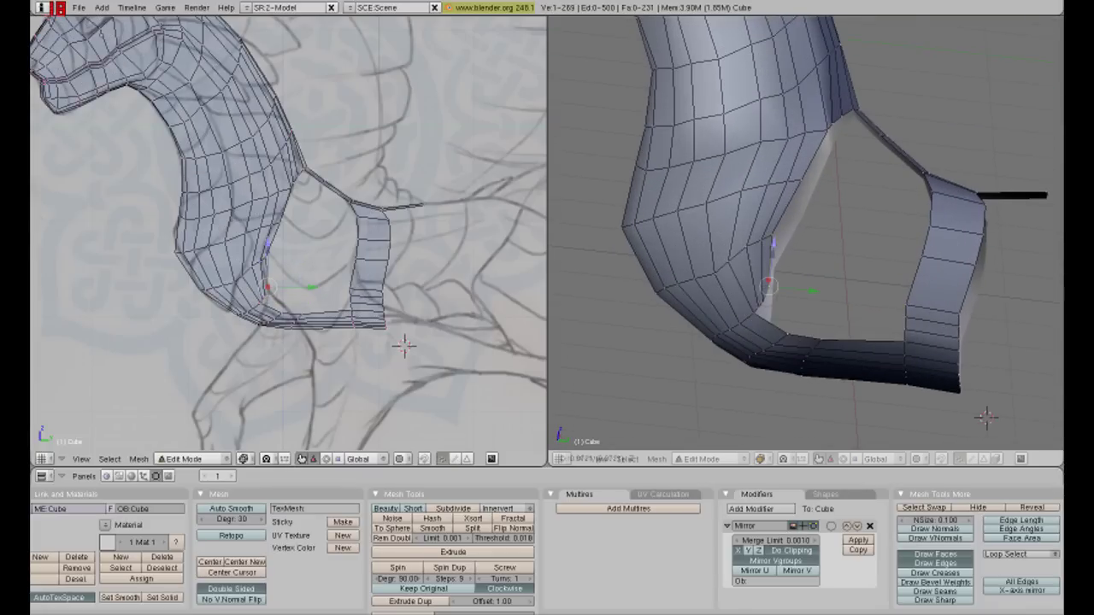
{"action": "key", "text": "g"}
{"action": "key", "text": "y"}
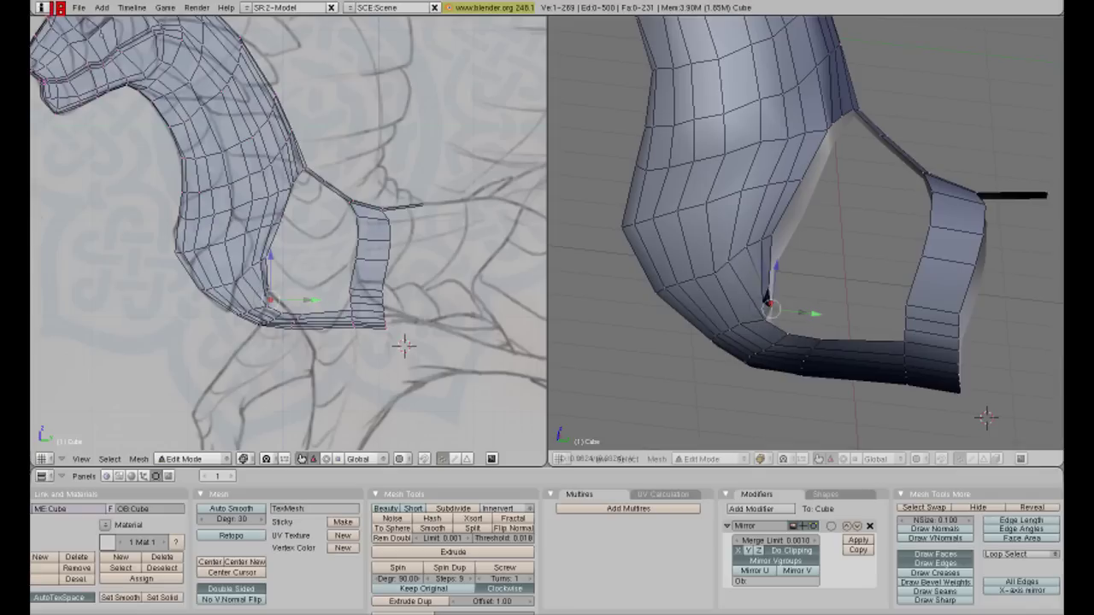
{"action": "key", "text": "Return"}
{"action": "right_click", "coordinate": [246, 314]}
{"action": "key", "text": "g"}
{"action": "key", "text": "y"}
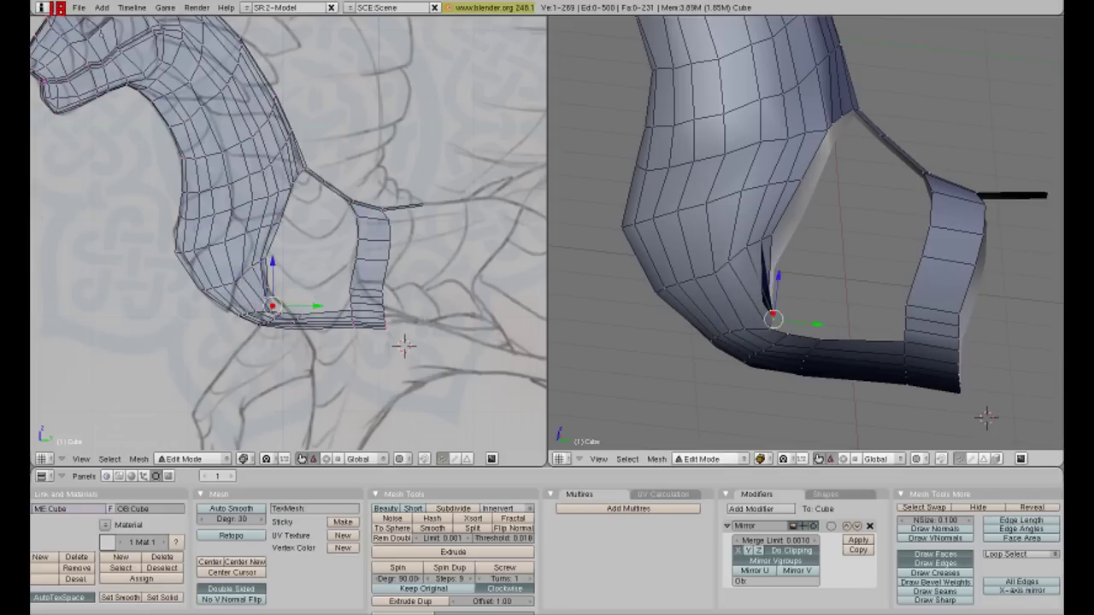
- Slide another vertex on the opening's rim along Y to smooth the curve
{"action": "middle_click_drag", "start_coordinate": [844, 312], "coordinate": [833, 308]}
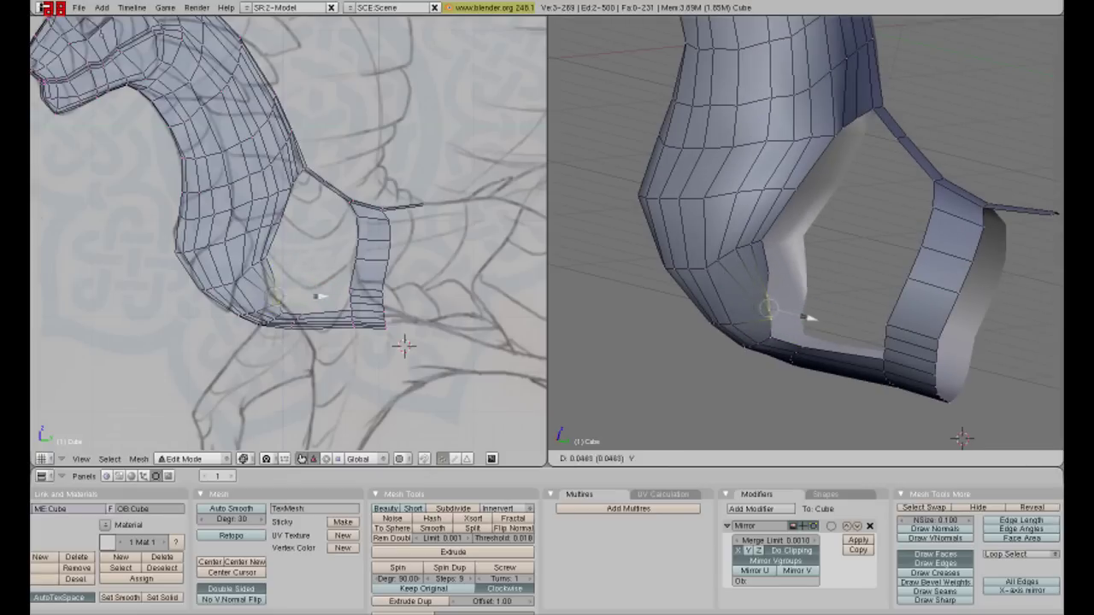
{"action": "middle_click_drag", "start_coordinate": [961, 438], "coordinate": [983, 416]}
{"action": "key", "text": "g"}
{"action": "key", "text": "y"}
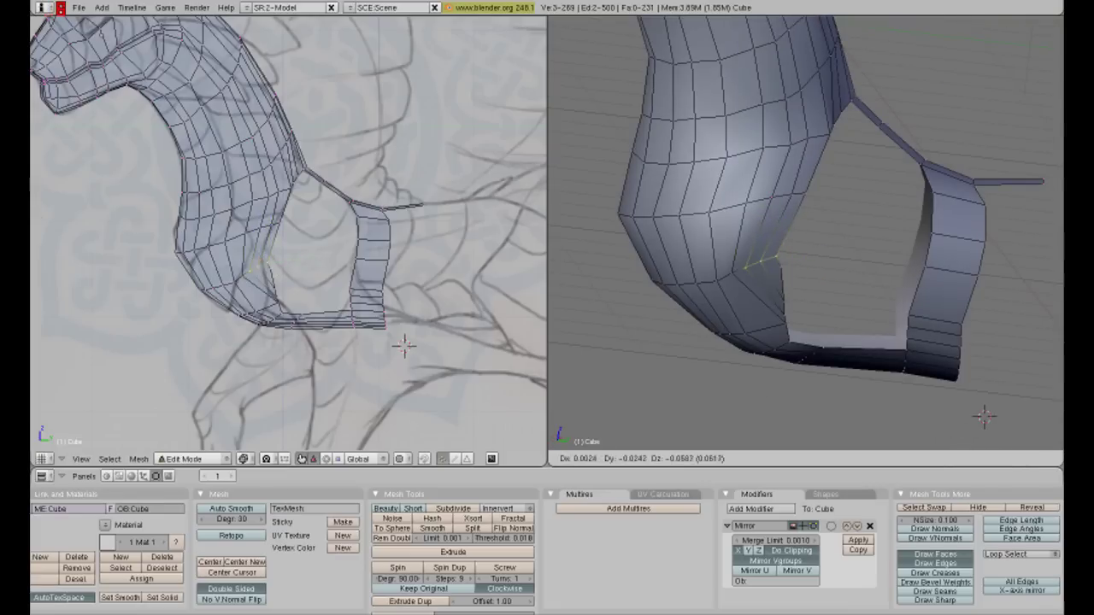
{"action": "left_click", "coordinate": [983, 416]}
{"action": "mouse_move", "coordinate": [983, 416]}
{"action": "middle_mouse_down"}
{"action": "mouse_move", "coordinate": [970, 414]}
{"action": "mouse_move", "coordinate": [985, 418]}
{"action": "middle_mouse_up"}
{"action": "left_click", "coordinate": [971, 414]}
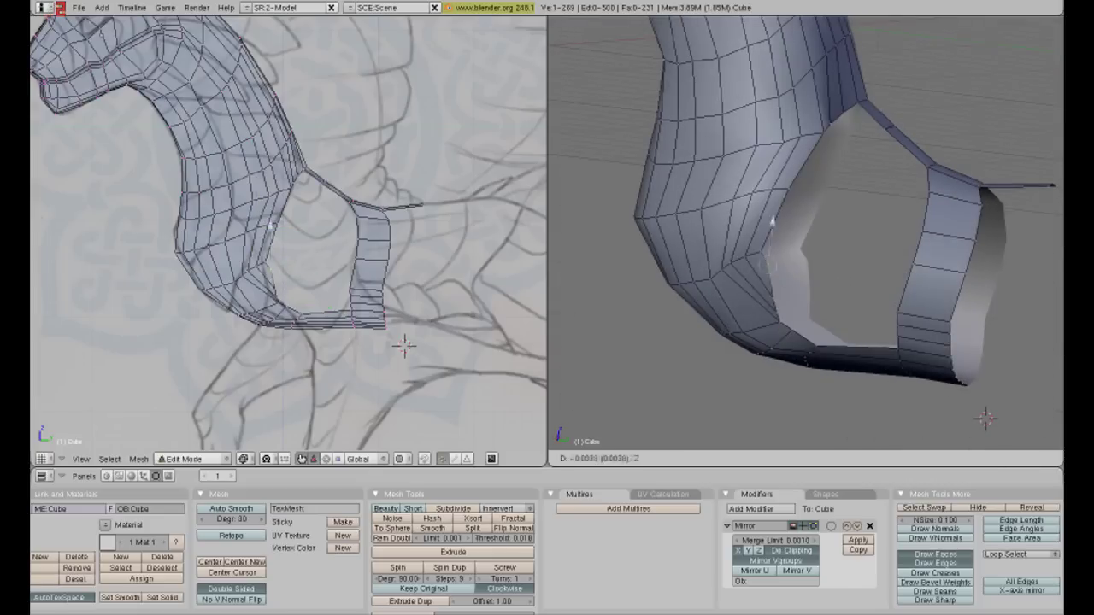
{"action": "left_click", "coordinate": [985, 417]}
{"action": "scroll", "coordinate": [985, 418], "scroll_direction": "up", "scroll_amount": 4}
{"action": "middle_click_drag", "start_coordinate": [985, 418], "coordinate": [889, 350]}
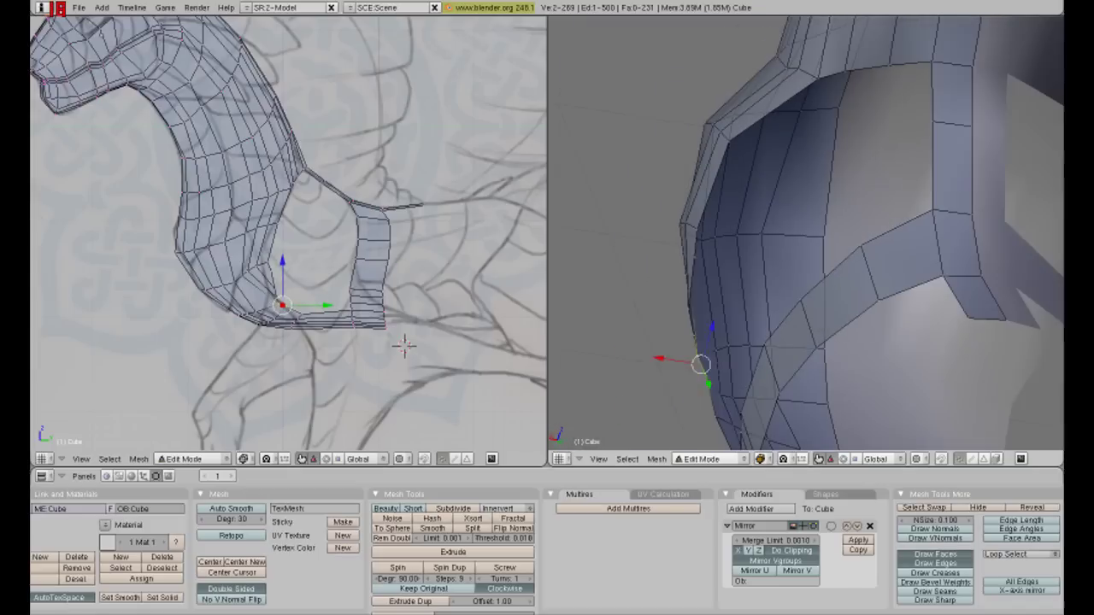
- Orbit around the shoulder opening to inspect it, cancelling tentative vertex moves
{"action": "mouse_move", "coordinate": [658, 368]}
{"action": "middle_mouse_down"}
{"action": "mouse_move", "coordinate": [653, 274]}
{"action": "mouse_move", "coordinate": [738, 230]}
{"action": "middle_mouse_up"}
{"action": "key", "text": "g"}
{"action": "key", "text": "Escape"}
{"action": "key", "text": "Escape"}
{"action": "middle_click_drag", "start_coordinate": [790, 374], "coordinate": [769, 299]}
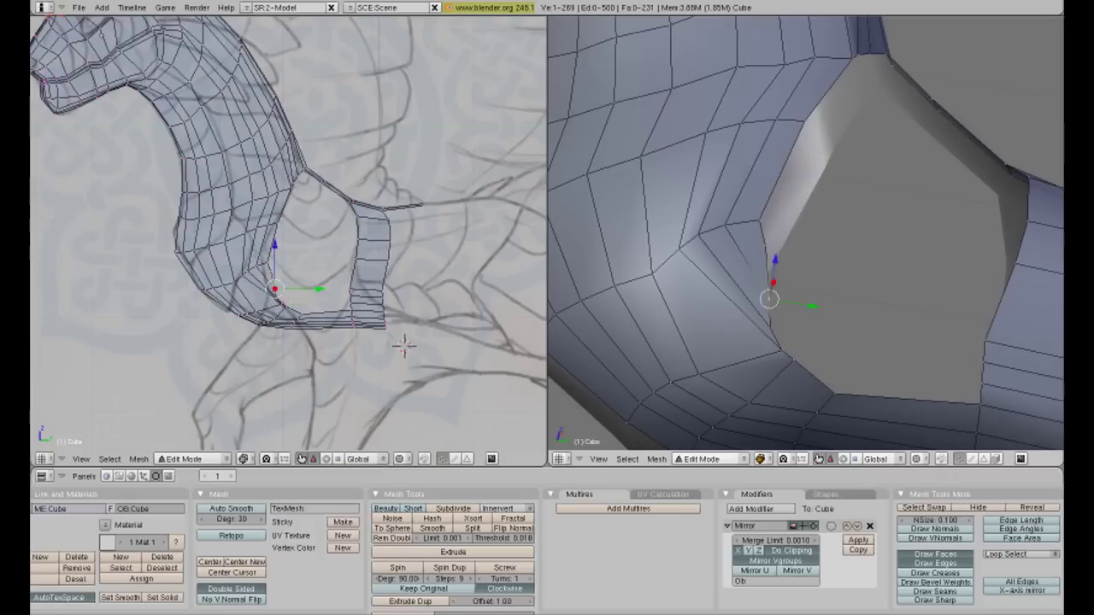
{"action": "key", "text": "Escape"}
{"action": "mouse_move", "coordinate": [803, 251]}
{"action": "middle_mouse_down"}
{"action": "mouse_move", "coordinate": [672, 237]}
{"action": "mouse_move", "coordinate": [680, 241]}
{"action": "middle_mouse_up"}
{"action": "mouse_move", "coordinate": [769, 257]}
{"action": "middle_mouse_down"}
{"action": "mouse_move", "coordinate": [735, 222]}
{"action": "mouse_move", "coordinate": [761, 248]}
{"action": "mouse_move", "coordinate": [786, 240]}
{"action": "mouse_move", "coordinate": [769, 222]}
{"action": "mouse_move", "coordinate": [786, 231]}
{"action": "mouse_move", "coordinate": [752, 256]}
{"action": "middle_mouse_up"}
{"action": "key", "text": "Escape"}
{"action": "key", "text": "Escape"}
{"action": "middle_click_drag", "start_coordinate": [850, 432], "coordinate": [913, 427]}
{"action": "middle_click_drag", "start_coordinate": [855, 256], "coordinate": [769, 256]}
- Reposition the selected vertex along the X axis, then along the Y axis
{"action": "key", "text": "g"}
{"action": "key", "text": "x"}
{"action": "left_click", "coordinate": [834, 317]}
{"action": "mouse_move", "coordinate": [833, 317]}
{"action": "middle_mouse_down"}
{"action": "mouse_move", "coordinate": [769, 308]}
{"action": "mouse_move", "coordinate": [816, 316]}
{"action": "middle_mouse_up"}
{"action": "mouse_move", "coordinate": [834, 435]}
{"action": "middle_mouse_down"}
{"action": "mouse_move", "coordinate": [823, 348]}
{"action": "mouse_move", "coordinate": [940, 384]}
{"action": "mouse_move", "coordinate": [936, 416]}
{"action": "middle_mouse_up"}
{"action": "key", "text": "g"}
{"action": "key", "text": "y"}
{"action": "left_click", "coordinate": [957, 396]}
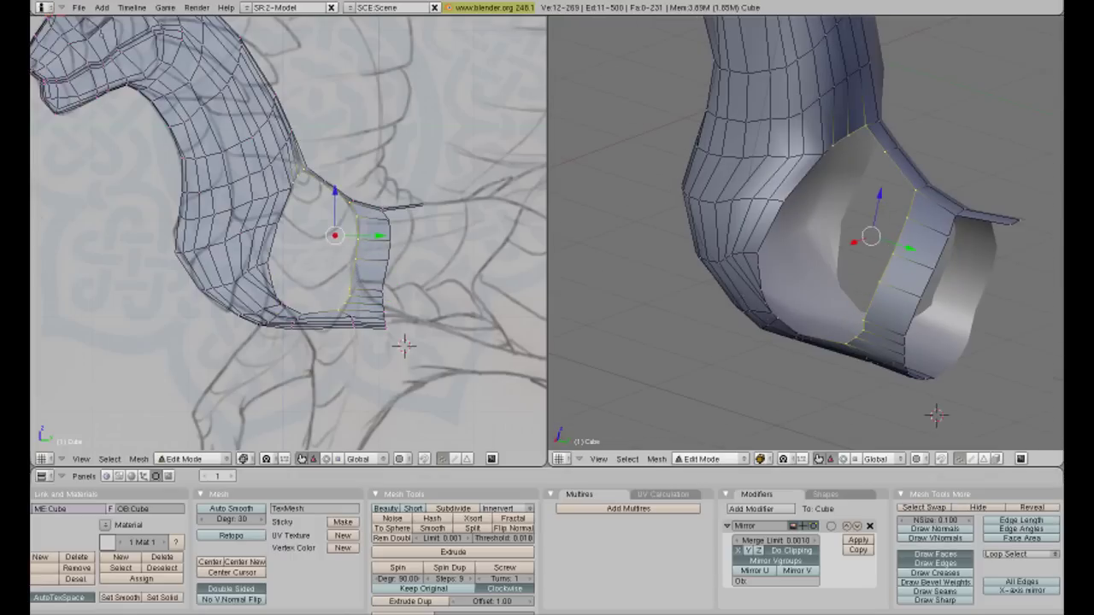
{"action": "middle_click_drag", "start_coordinate": [936, 416], "coordinate": [857, 443]}
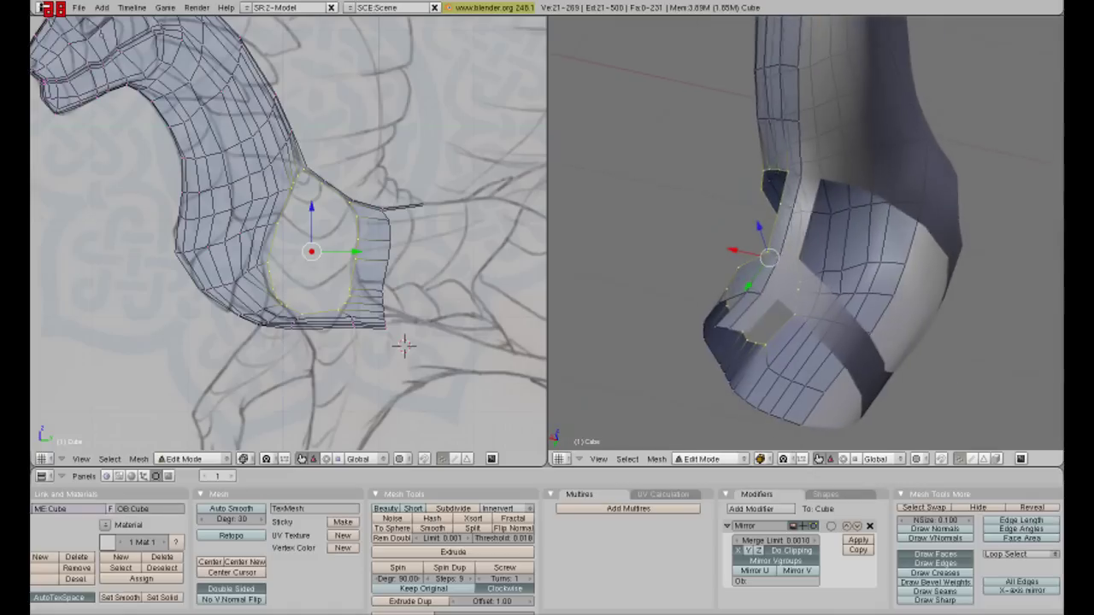
- Move a vertex near the top of the opening along the Z axis
{"action": "key", "text": "a"}
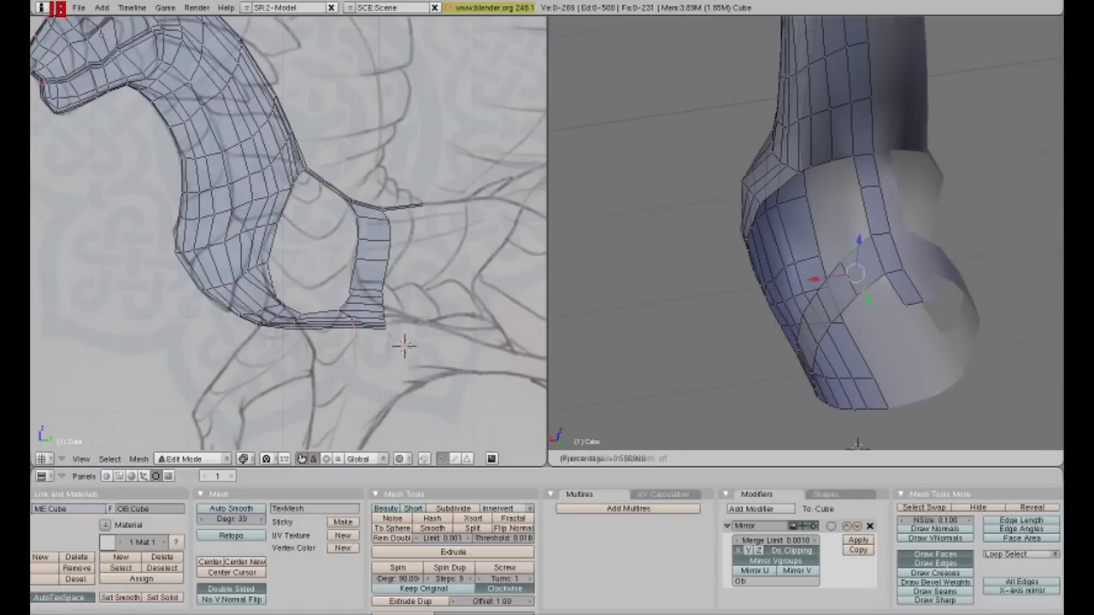
{"action": "right_click", "coordinate": [364, 183]}
{"action": "key", "text": "g"}
{"action": "key", "text": "z"}
{"action": "left_click", "coordinate": [828, 171]}
{"action": "middle_click_drag", "start_coordinate": [827, 171], "coordinate": [906, 147]}
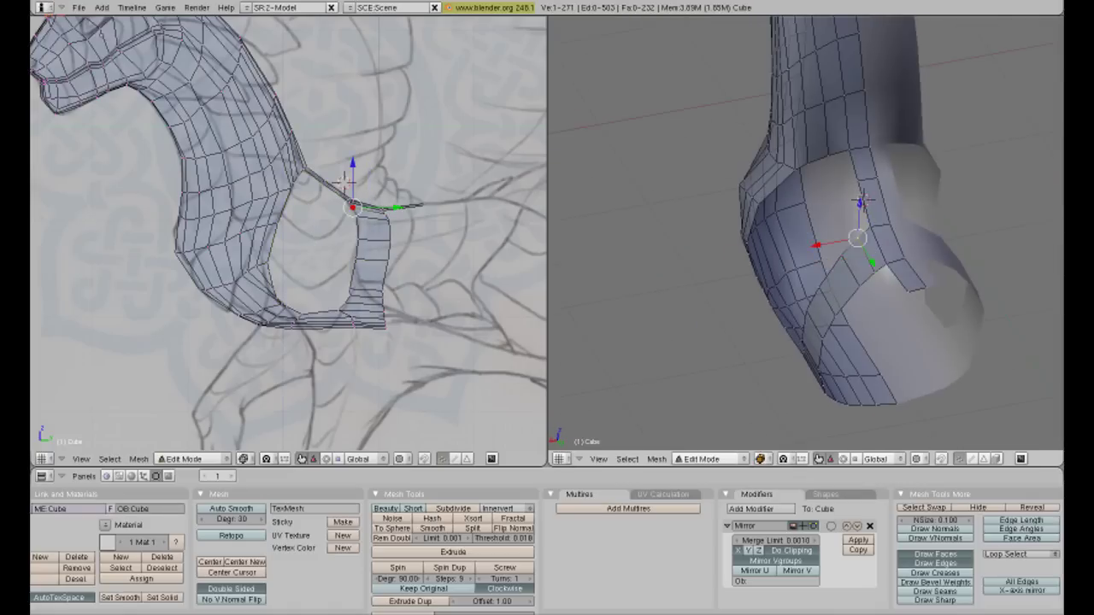
{"action": "scroll", "coordinate": [288, 232], "scroll_direction": "up", "scroll_amount": 2}
- Extrude a new vertex from the top vertex, then fill the gap with a face
{"action": "key", "text": "e"}
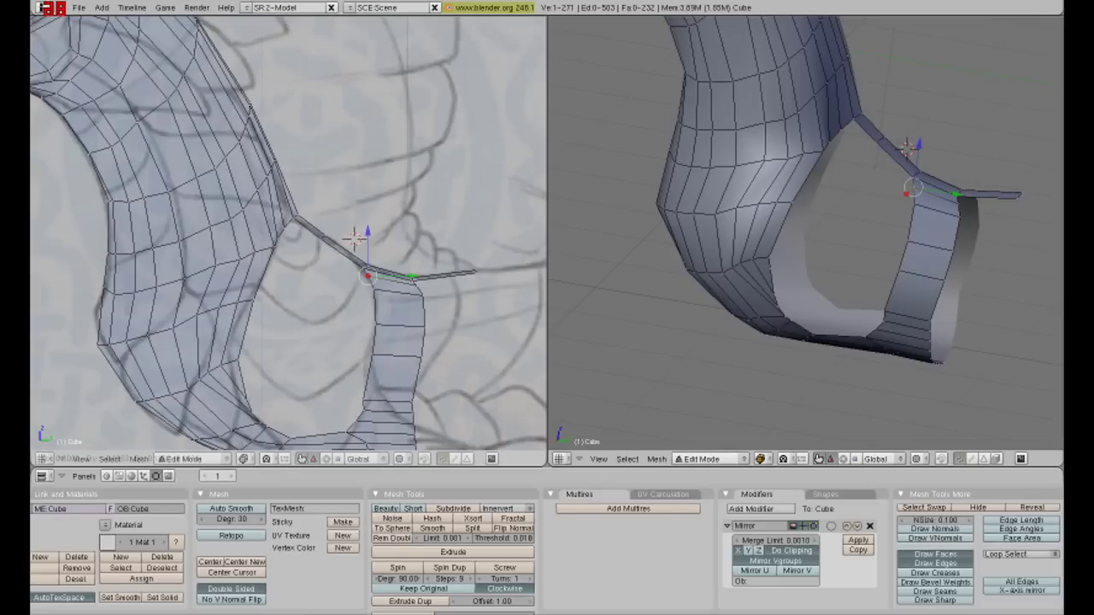
{"action": "left_click", "coordinate": [318, 239]}
{"action": "key", "text": "a"}
{"action": "middle_click_drag", "start_coordinate": [855, 214], "coordinate": [649, 128]}
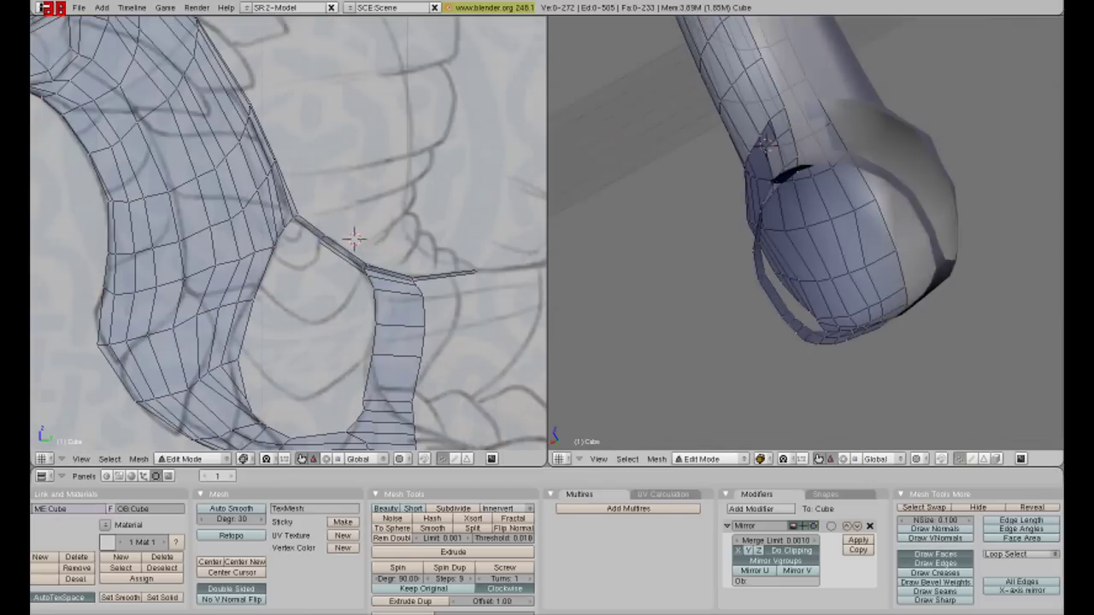
{"action": "left_click", "coordinate": [616, 107]}
{"action": "key", "text": "f"}
{"action": "key", "text": "a"}
{"action": "mouse_move", "coordinate": [803, 231]}
{"action": "middle_mouse_down"}
{"action": "mouse_move", "coordinate": [855, 196]}
{"action": "mouse_move", "coordinate": [820, 230]}
{"action": "middle_mouse_up"}
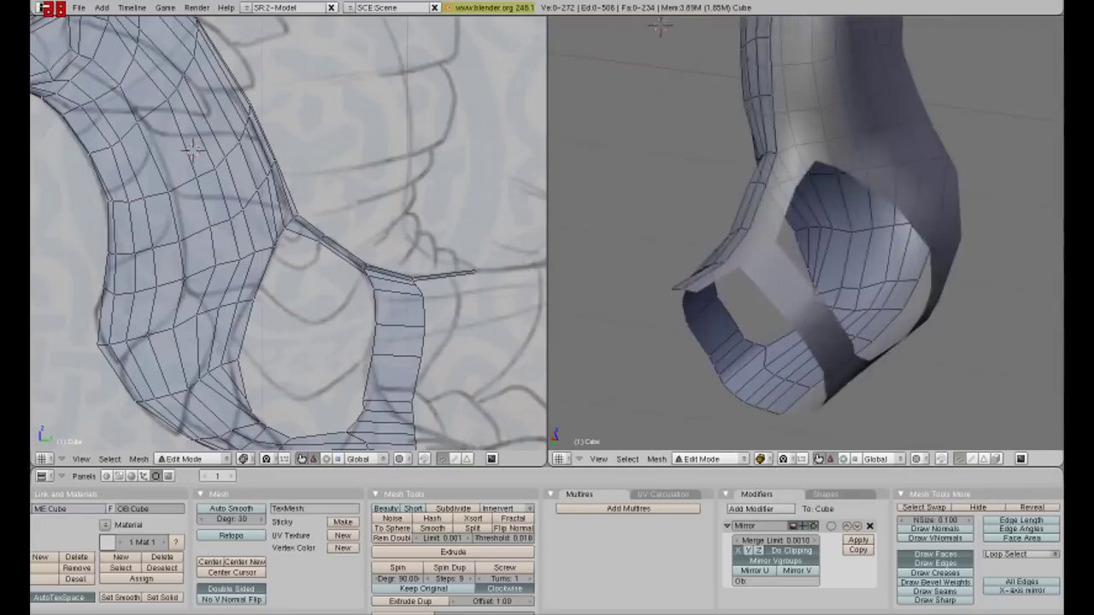
- Select vertices at the top corner and rim of the shoulder strip
{"action": "right_click", "coordinate": [840, 345]}
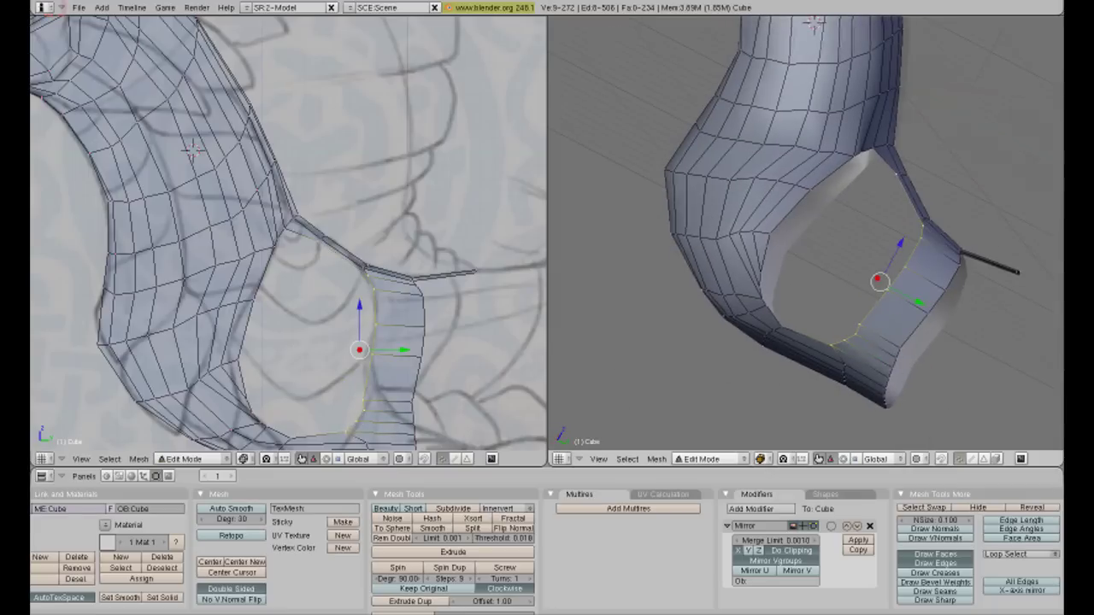
{"action": "middle_click_drag", "start_coordinate": [855, 214], "coordinate": [838, 222]}
{"action": "right_click", "coordinate": [921, 226]}
{"action": "middle_click_drag", "start_coordinate": [920, 227], "coordinate": [906, 218]}
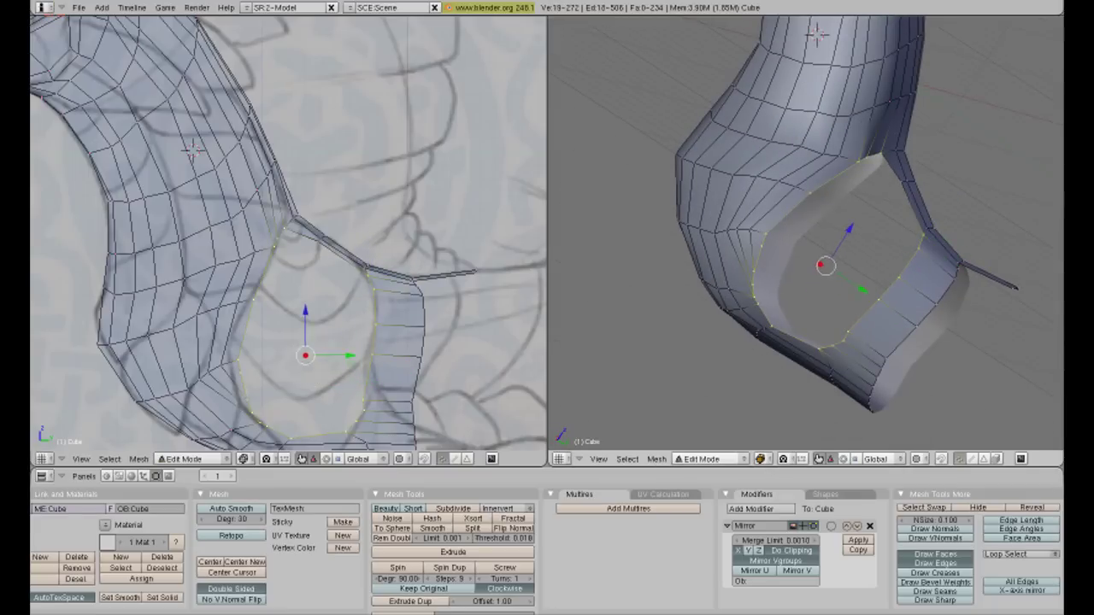
{"action": "right_click", "coordinate": [880, 157], "text": "shift"}
{"action": "middle_click_drag", "start_coordinate": [854, 213], "coordinate": [820, 231]}
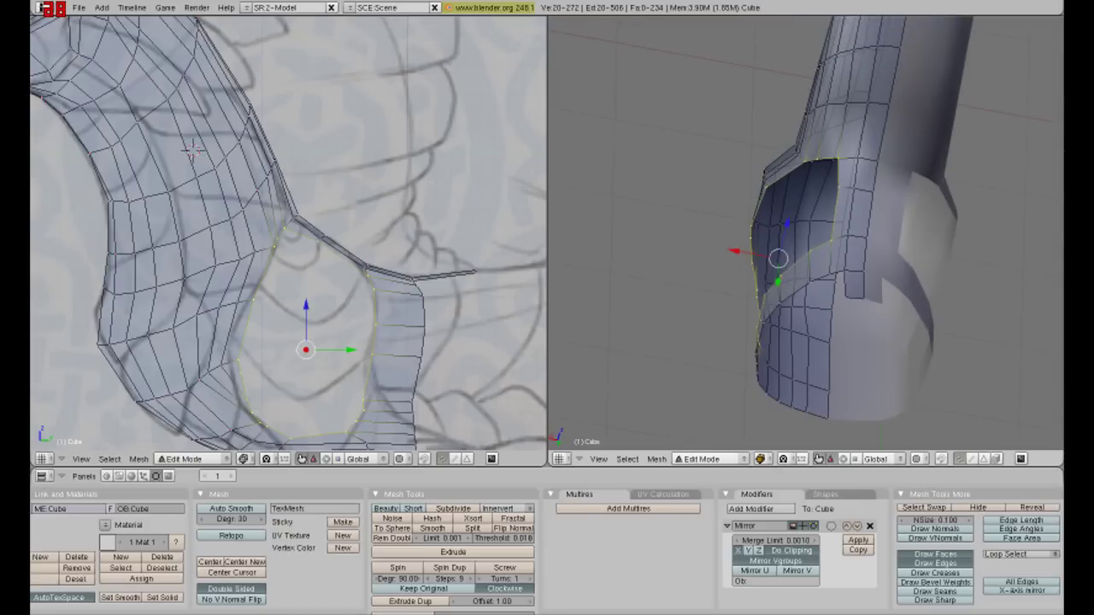
{"action": "middle_click_drag", "start_coordinate": [812, 214], "coordinate": [769, 171]}
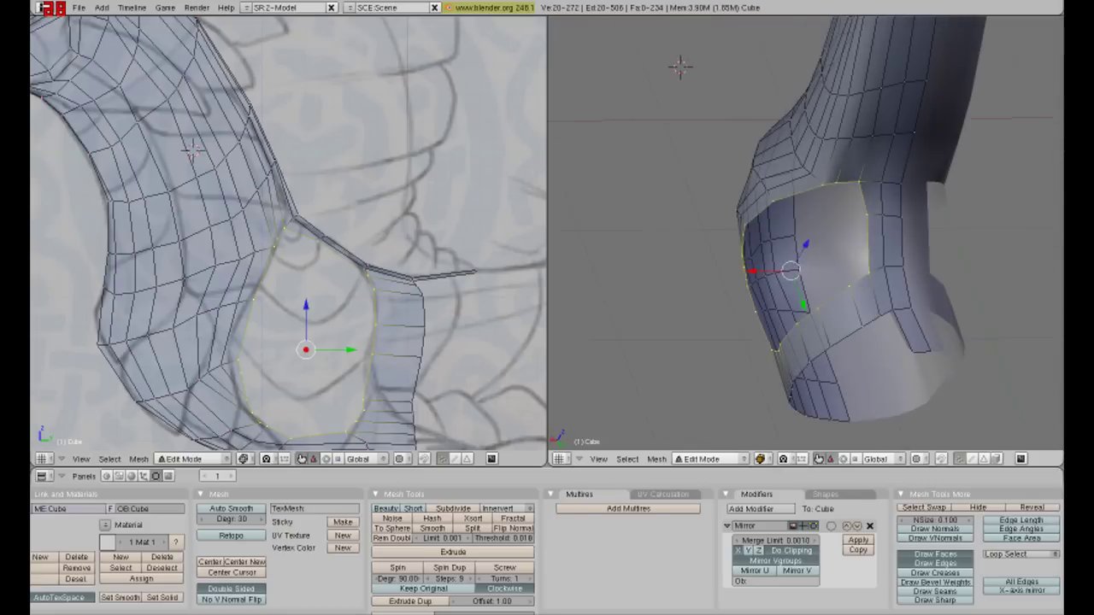
{"action": "right_click", "coordinate": [866, 214]}
- Loop-cut across the shoulder strip and slide the new loop along Y
{"action": "key", "text": "ctrl+r"}
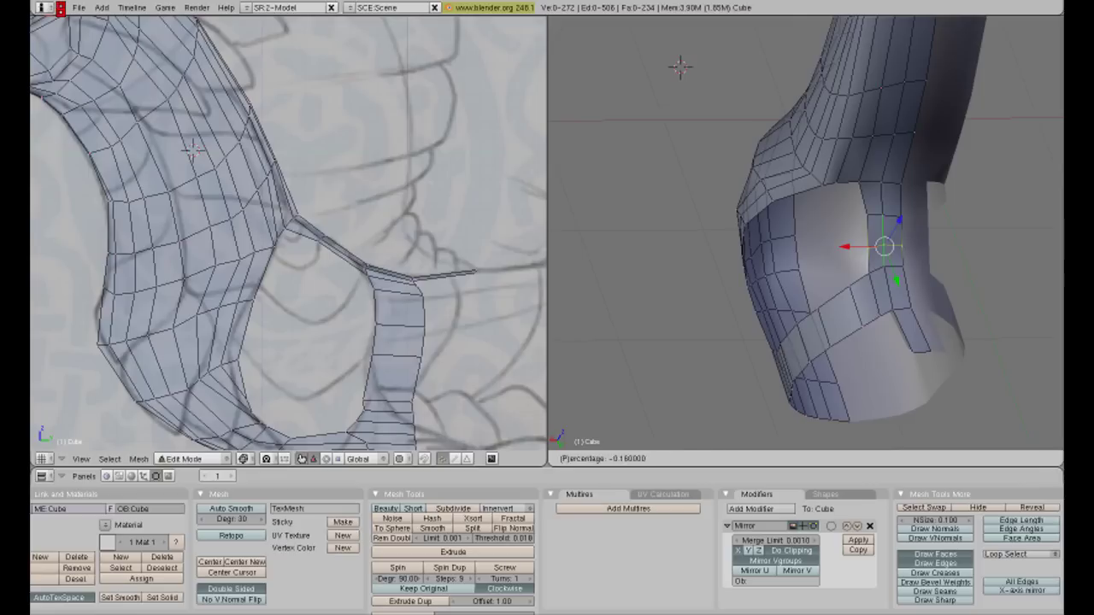
{"action": "left_click", "coordinate": [880, 231]}
{"action": "key", "text": "g"}
{"action": "key", "text": "y"}
{"action": "left_click", "coordinate": [895, 276]}
- Move one vertex of the new loop along Y and nudge it into place
{"action": "right_click", "coordinate": [897, 265]}
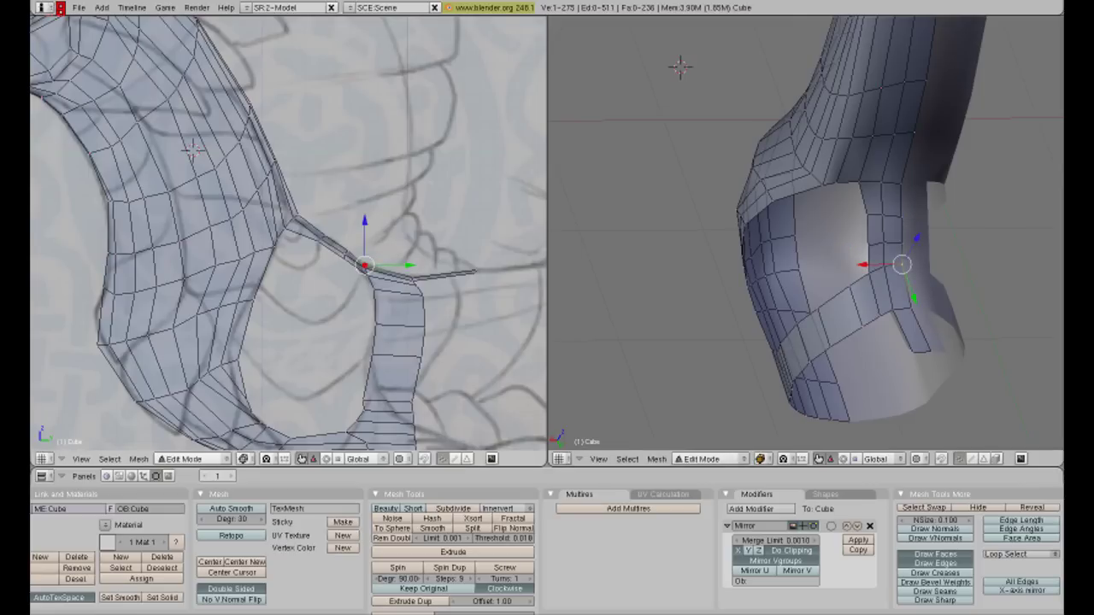
{"action": "key", "text": "g"}
{"action": "key", "text": "y"}
{"action": "left_click", "coordinate": [457, 279]}
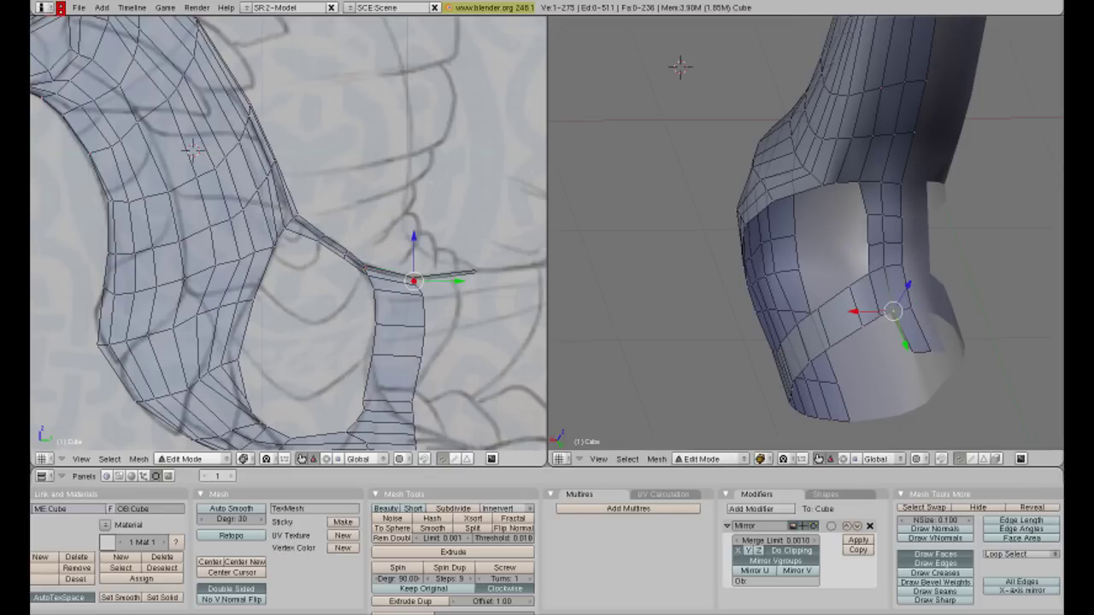
{"action": "key", "text": "g"}
{"action": "left_click", "coordinate": [335, 215]}
{"action": "key", "text": "g"}
{"action": "left_click", "coordinate": [327, 213]}
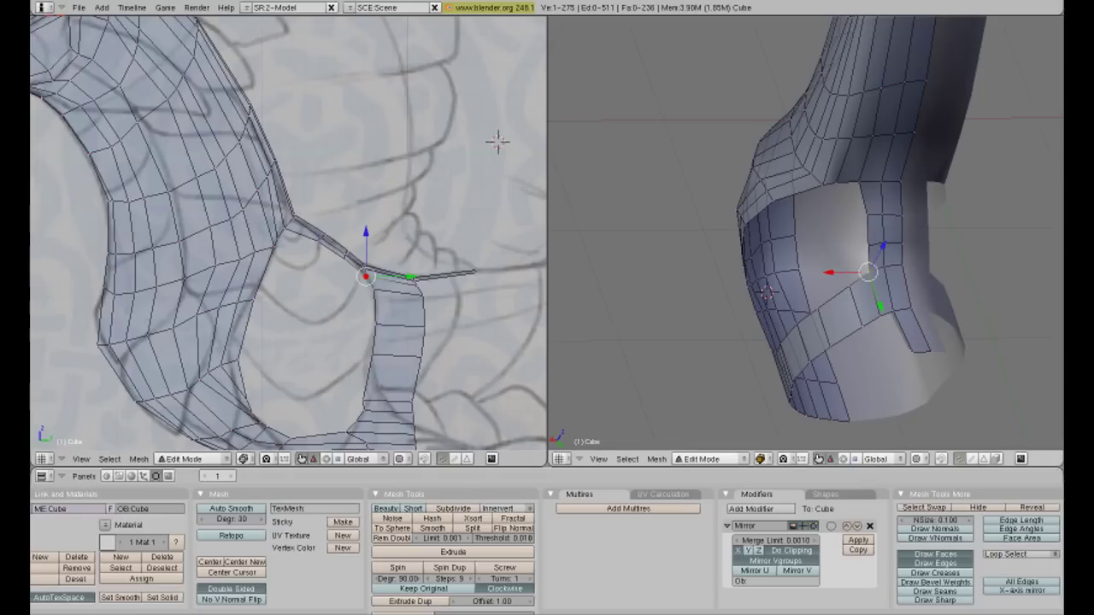
{"action": "middle_click_drag", "start_coordinate": [803, 256], "coordinate": [854, 239]}
- In front orthographic view, reposition the rim vertex and extrude a new vertex from it
{"action": "key", "text": "KP_1"}
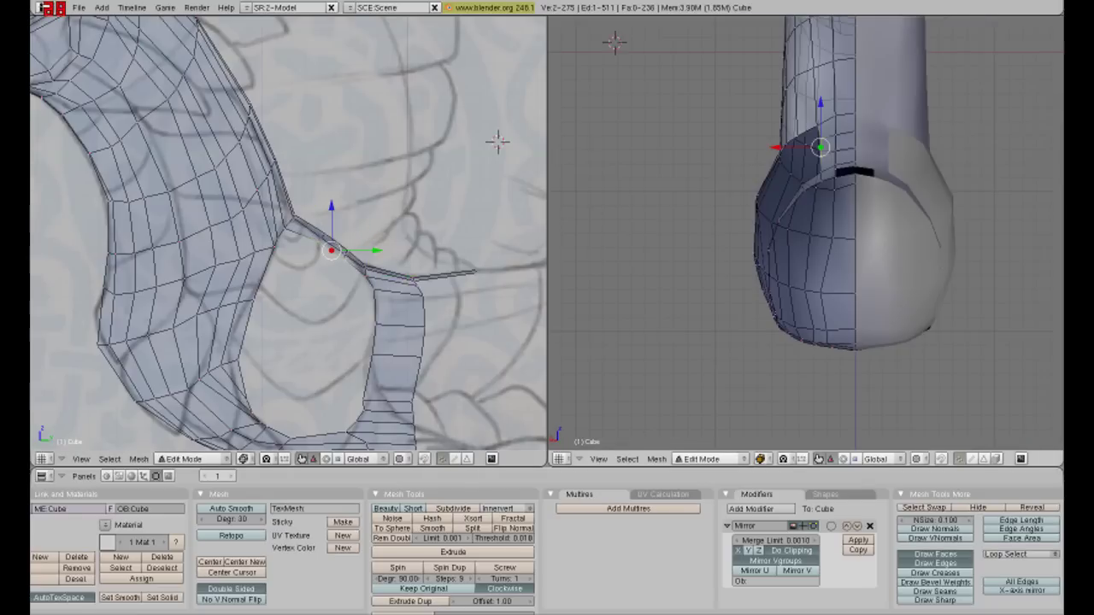
{"action": "key", "text": "g"}
{"action": "key", "text": "Return"}
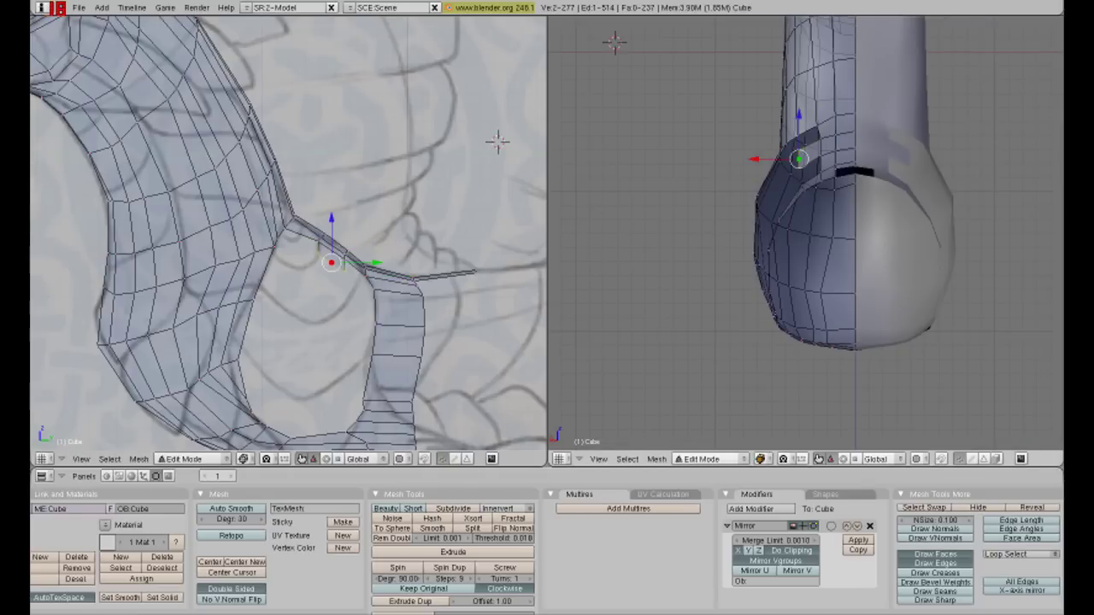
{"action": "key", "text": "g"}
{"action": "key", "text": "Return"}
{"action": "key", "text": "e"}
{"action": "key", "text": "Return"}
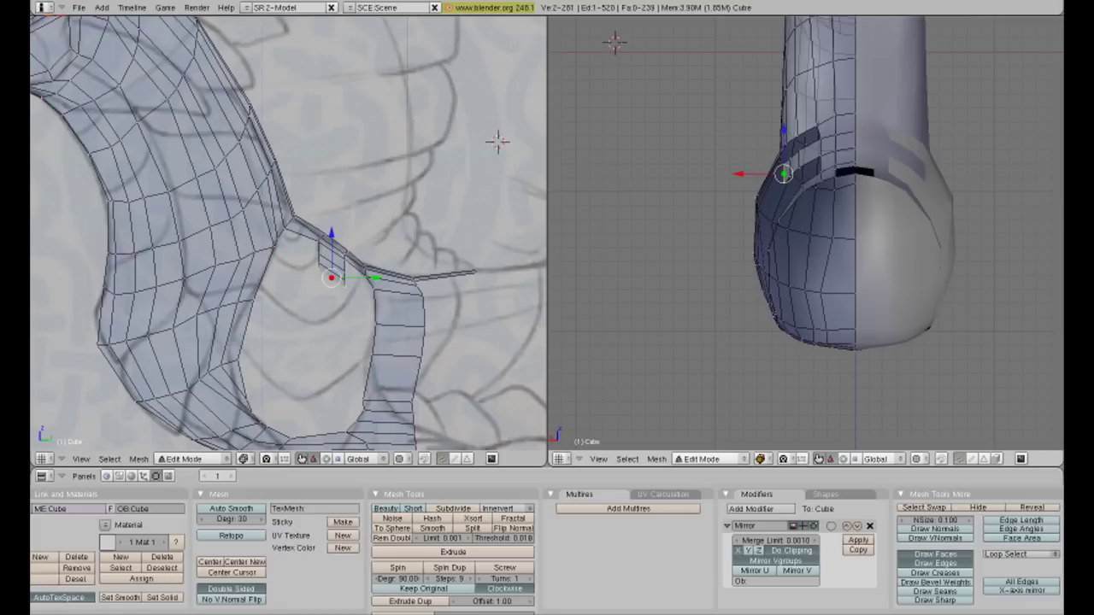
- Extrude two faces downward from the upper rim into the shoulder opening
{"action": "key", "text": "e"}
{"action": "key", "text": "Return"}
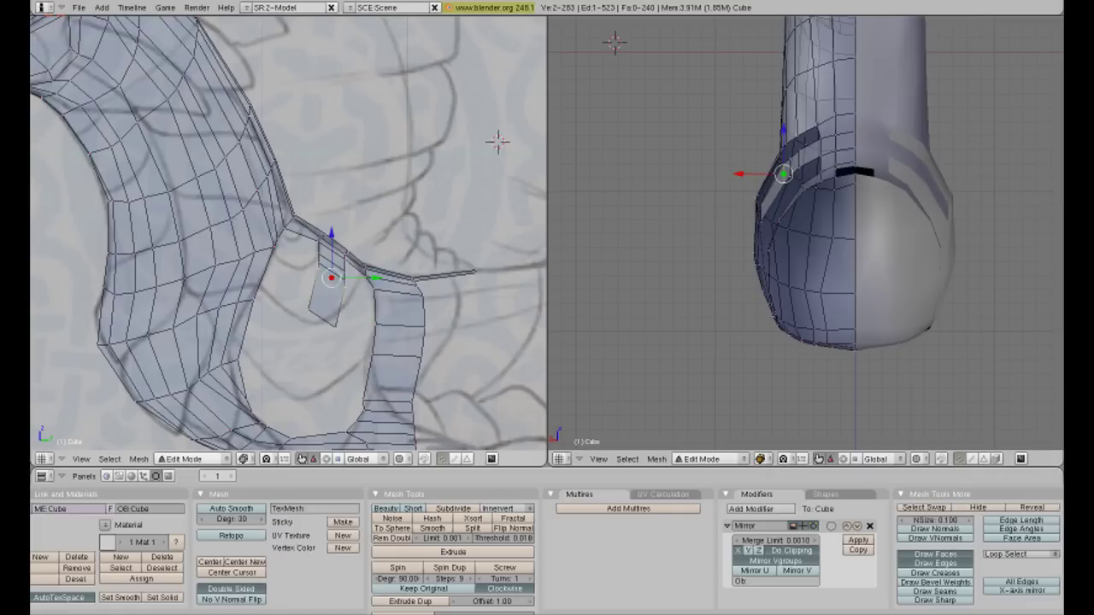
{"action": "right_click", "coordinate": [340, 309], "text": "shift"}
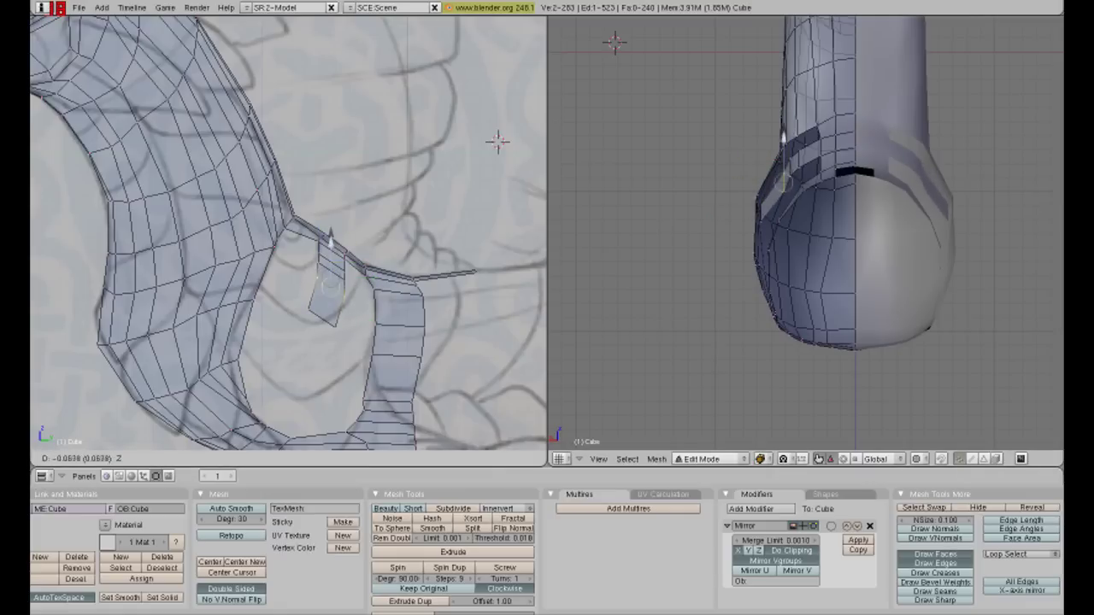
{"action": "right_click", "coordinate": [334, 327]}
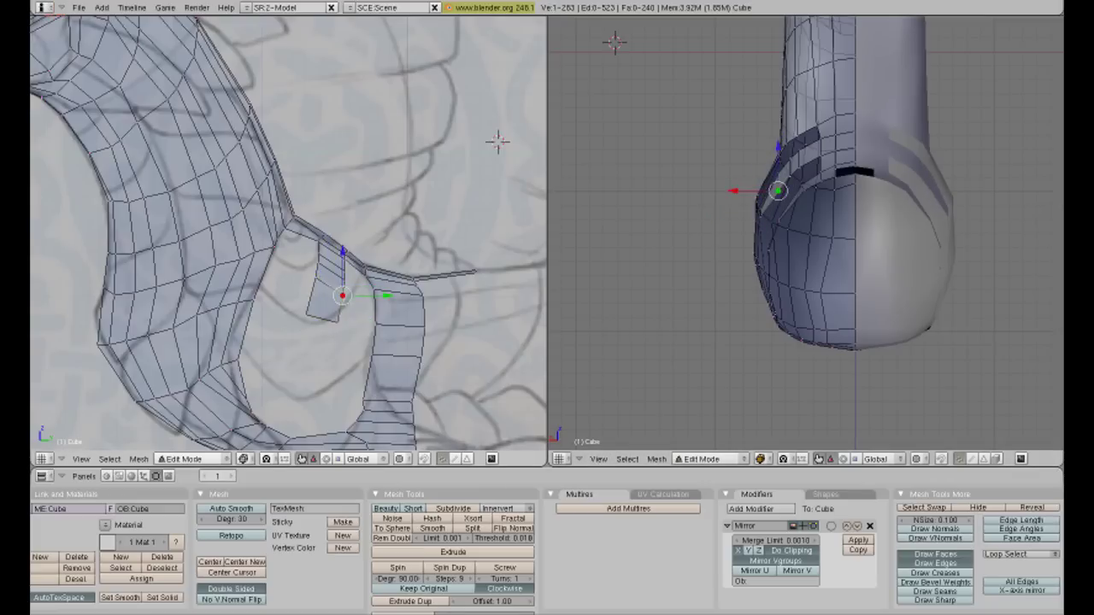
{"action": "key", "text": "e"}
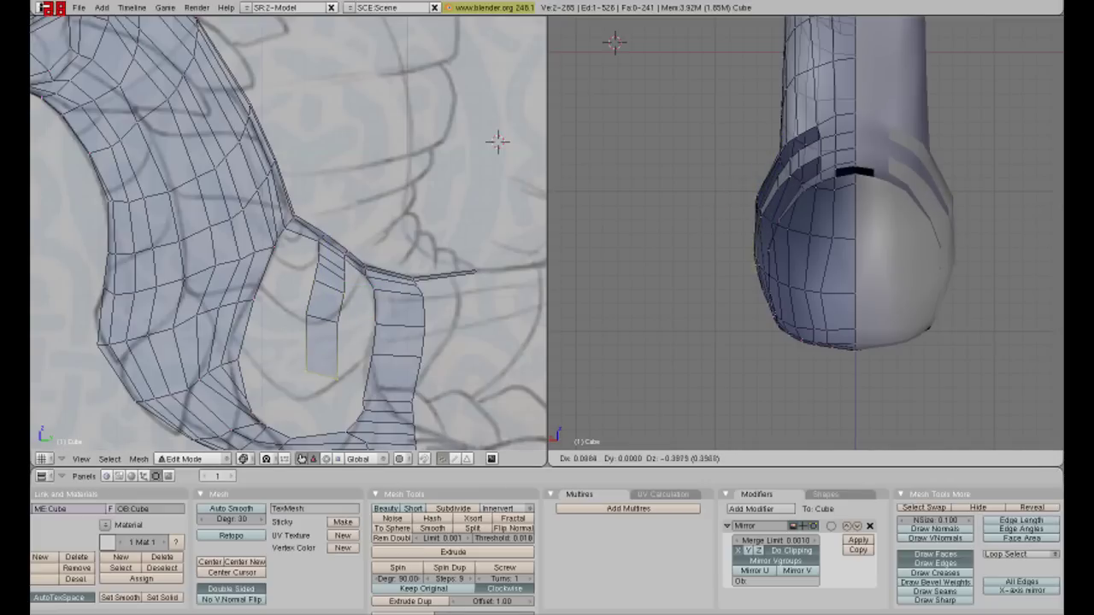
{"action": "key", "text": "Return"}
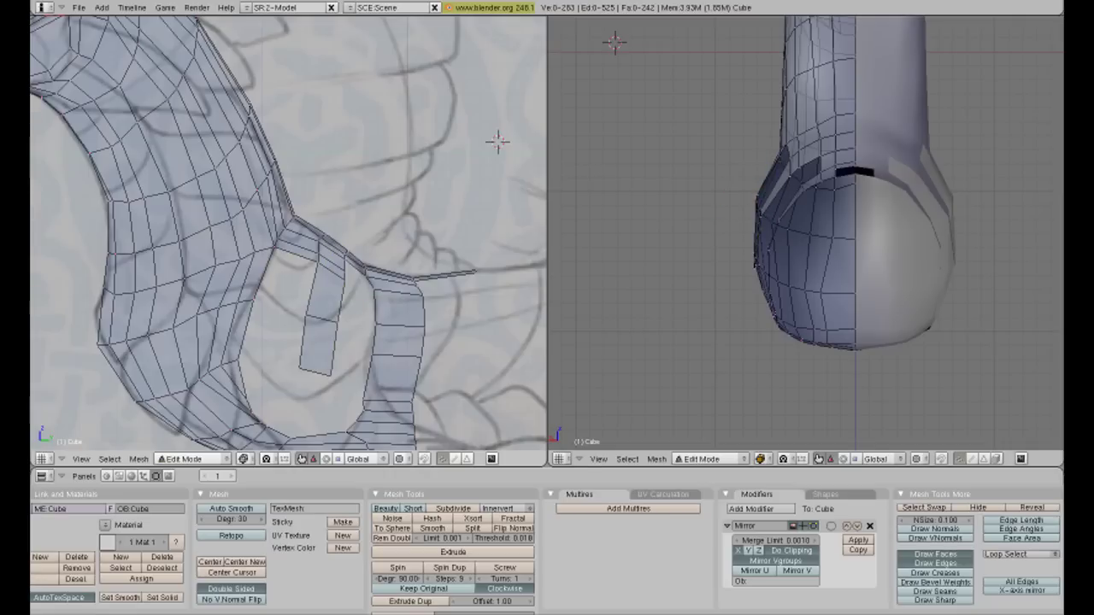
- Fill the remaining gap with a face, add a loop cut, and lower a vertex
{"action": "key", "text": "f"}
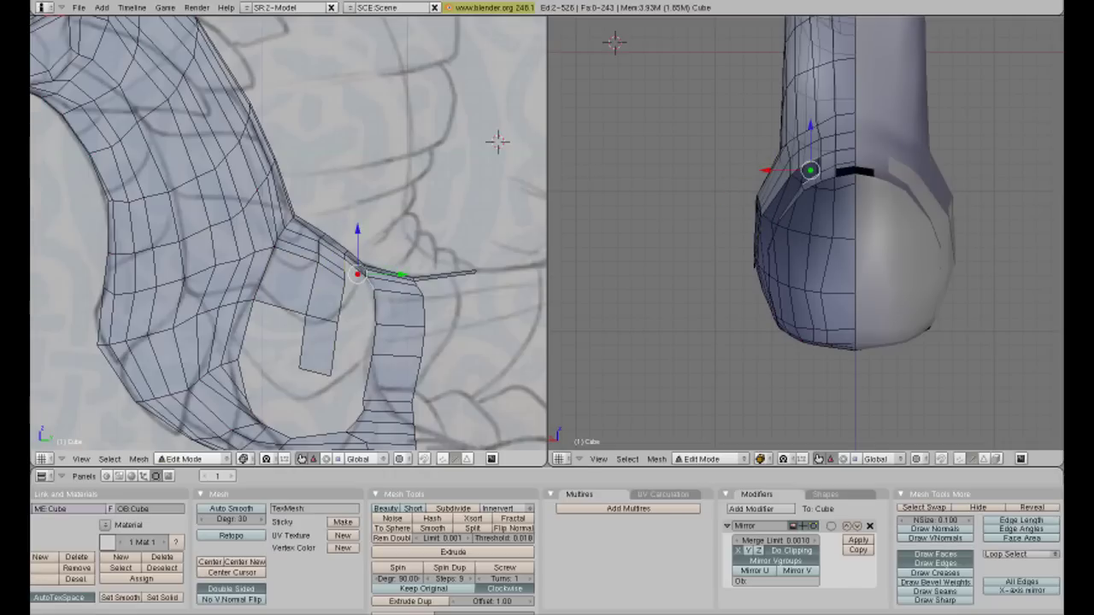
{"action": "key", "text": "ctrl+r"}
{"action": "key", "text": "Return"}
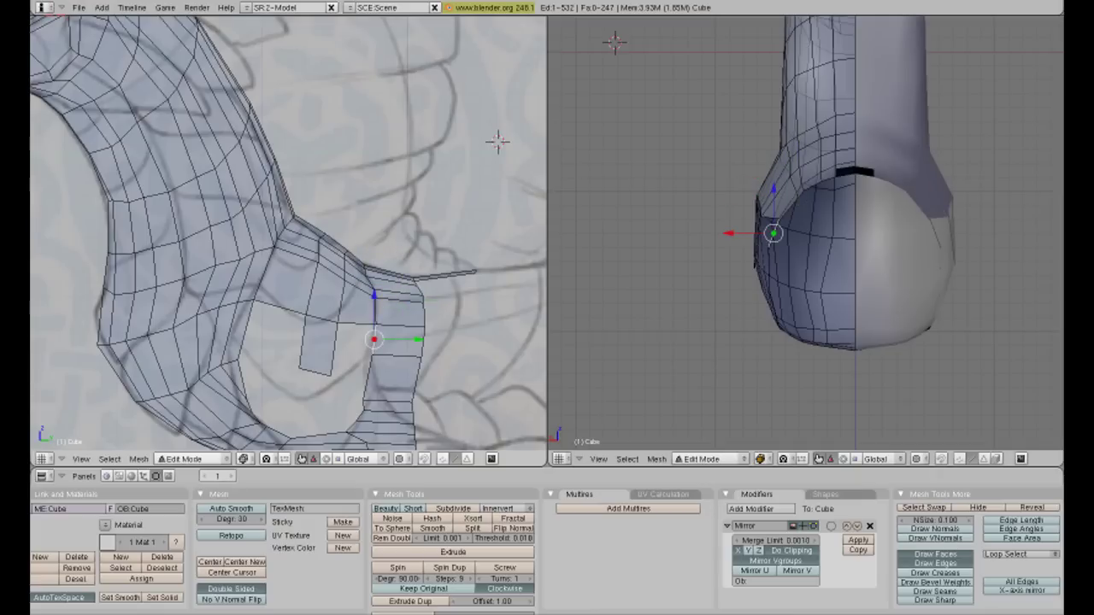
{"action": "key", "text": "g"}
{"action": "left_click", "coordinate": [427, 379]}
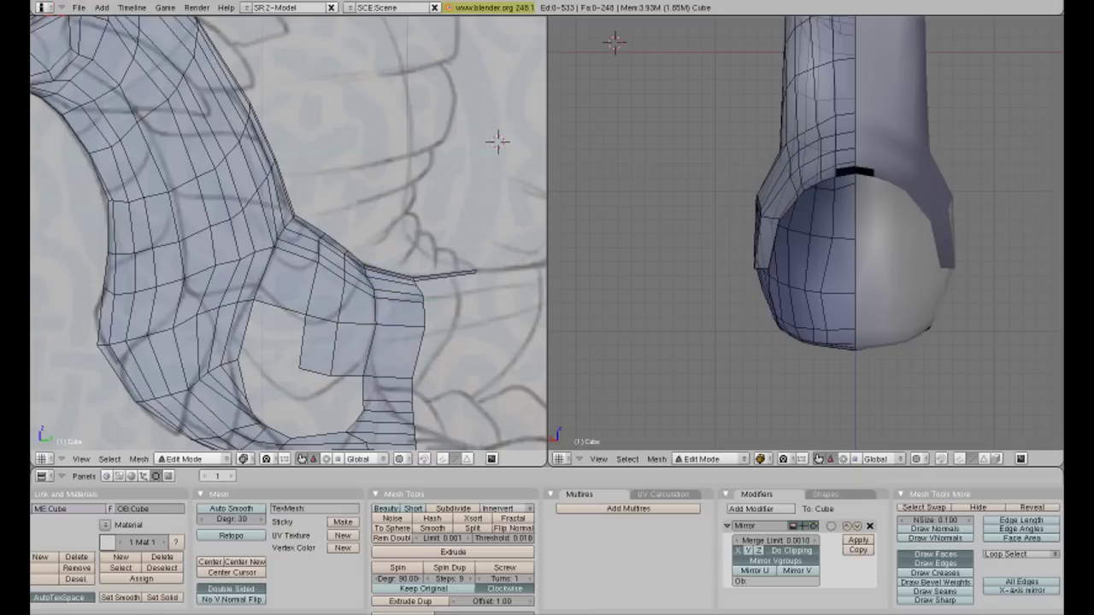
- Adjust the opening's vertices along X and rotate the selection to follow the sketch
{"action": "mouse_move", "coordinate": [769, 222]}
{"action": "middle_mouse_down"}
{"action": "mouse_move", "coordinate": [716, 271]}
{"action": "mouse_move", "coordinate": [752, 256]}
{"action": "middle_mouse_up"}
{"action": "key", "text": "g"}
{"action": "key", "text": "x"}
{"action": "left_click", "coordinate": [716, 271]}
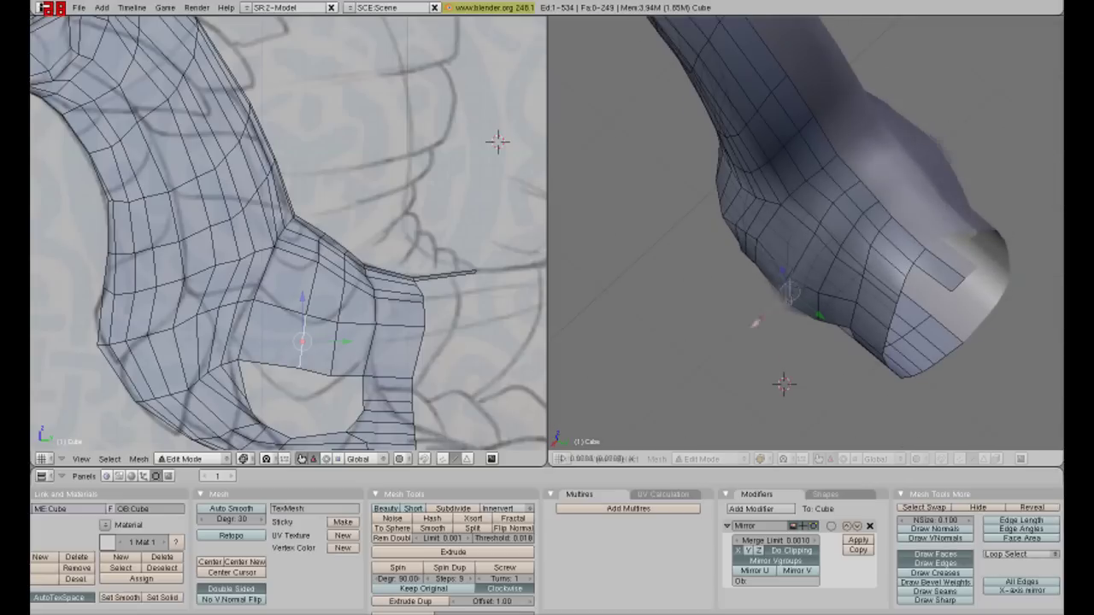
{"action": "key", "text": "g"}
{"action": "key", "text": "Return"}
{"action": "key", "text": "g"}
{"action": "key", "text": "Return"}
{"action": "key", "text": "g"}
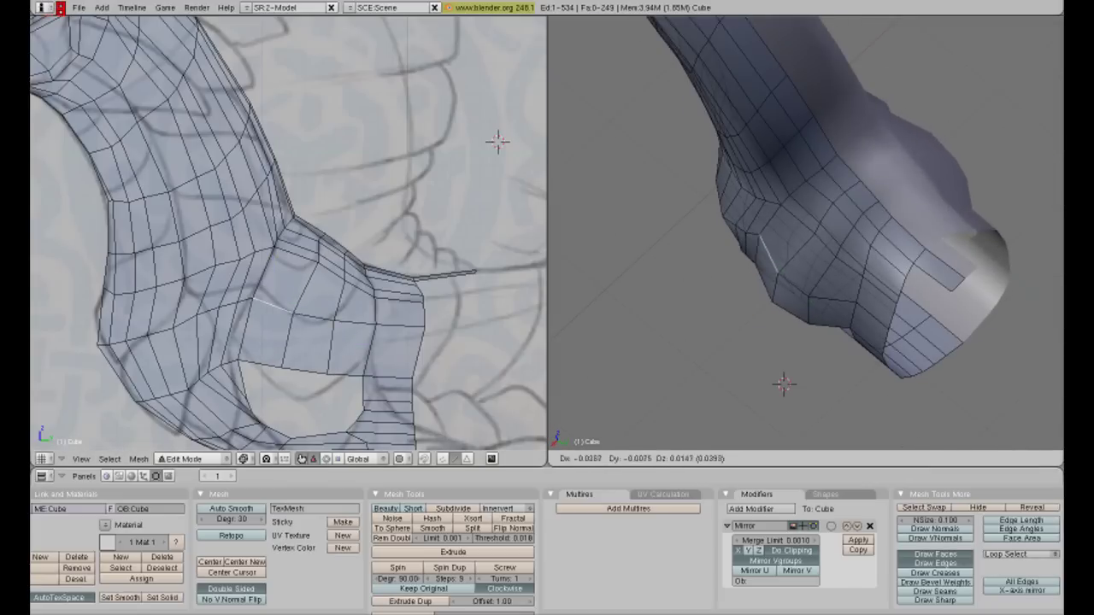
{"action": "key", "text": "Return"}
{"action": "mouse_move", "coordinate": [803, 256]}
{"action": "middle_mouse_down"}
{"action": "mouse_move", "coordinate": [769, 239]}
{"action": "mouse_move", "coordinate": [855, 213]}
{"action": "middle_mouse_up"}
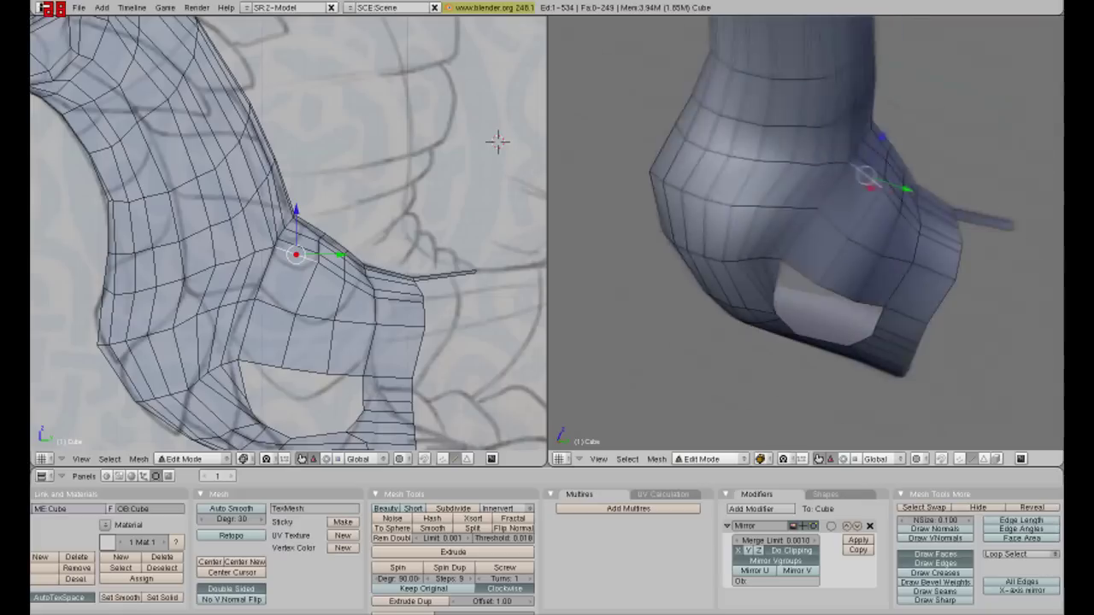
{"action": "key", "text": "r"}
{"action": "key", "text": "Return"}
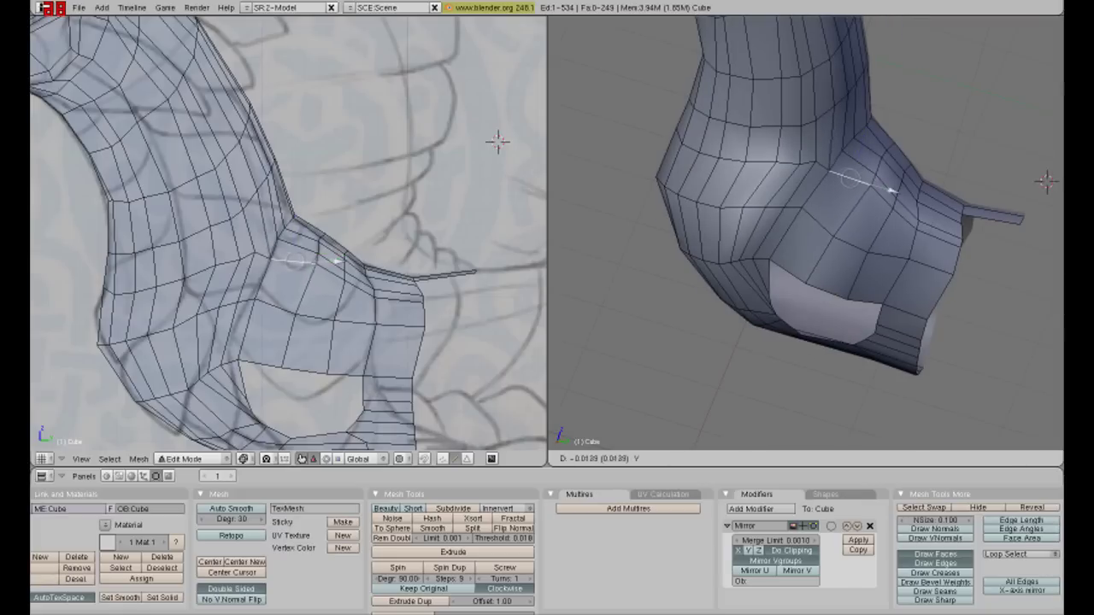
- Add a loop cut around the shoulder, checking it against the front sketch view
{"action": "key", "text": "KP_6"}
{"action": "key", "text": "KP_6"}
{"action": "scroll", "coordinate": [288, 233], "scroll_direction": "up", "scroll_amount": 2}
{"action": "key", "text": "KP_6"}
{"action": "key", "text": "KP_6"}
{"action": "key", "text": "KP_1"}
{"action": "key", "text": "KP_8"}
{"action": "key", "text": "KP_6"}
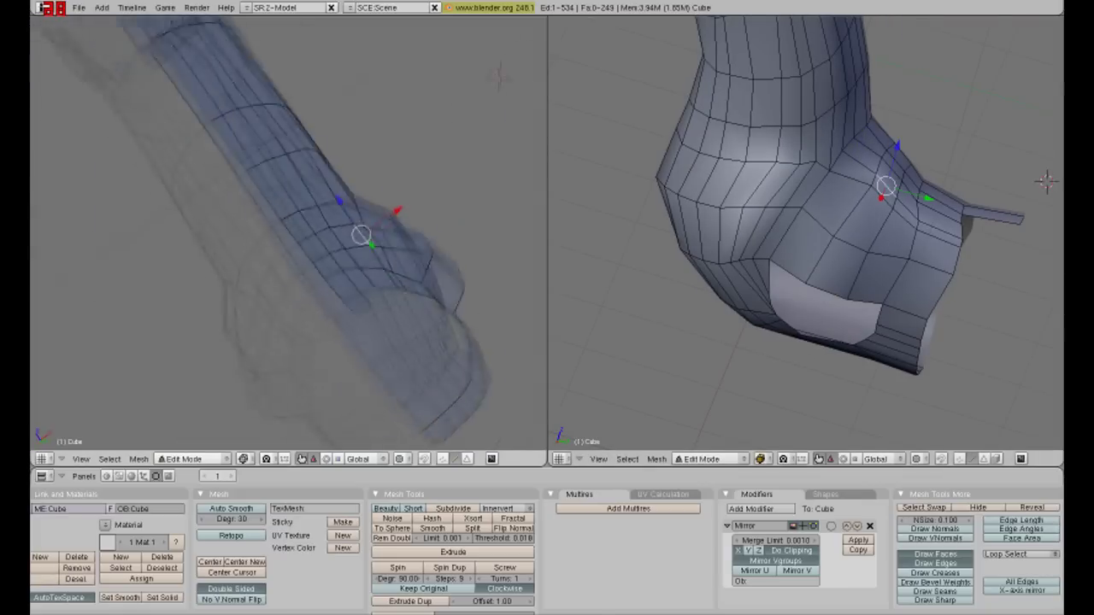
{"action": "key", "text": "ctrl+r"}
{"action": "left_click", "coordinate": [281, 271]}
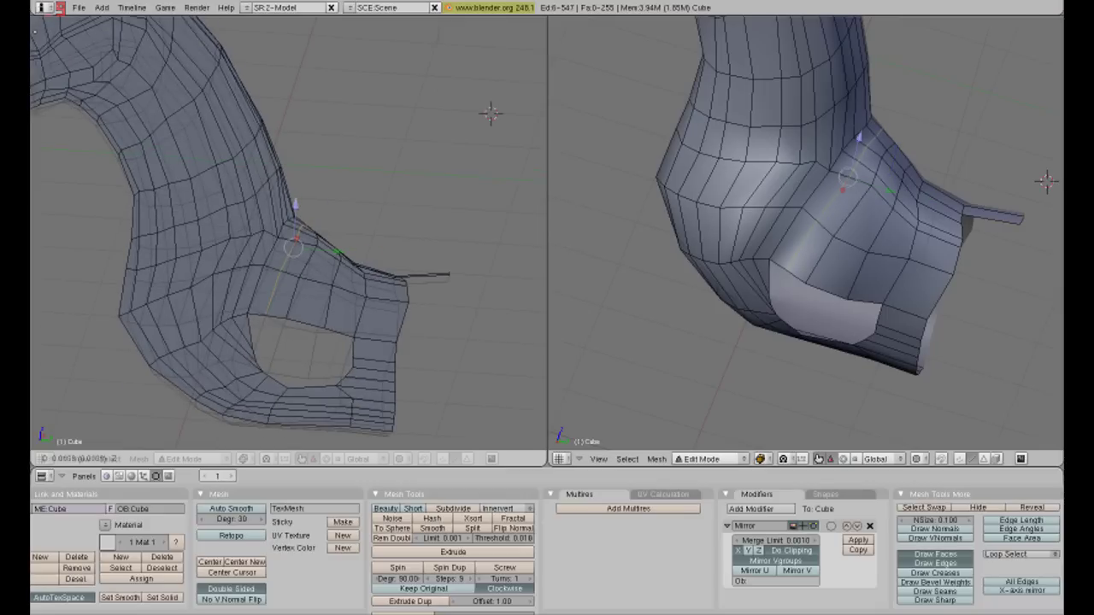
{"action": "key", "text": "Return"}
{"action": "key", "text": "KP_1"}
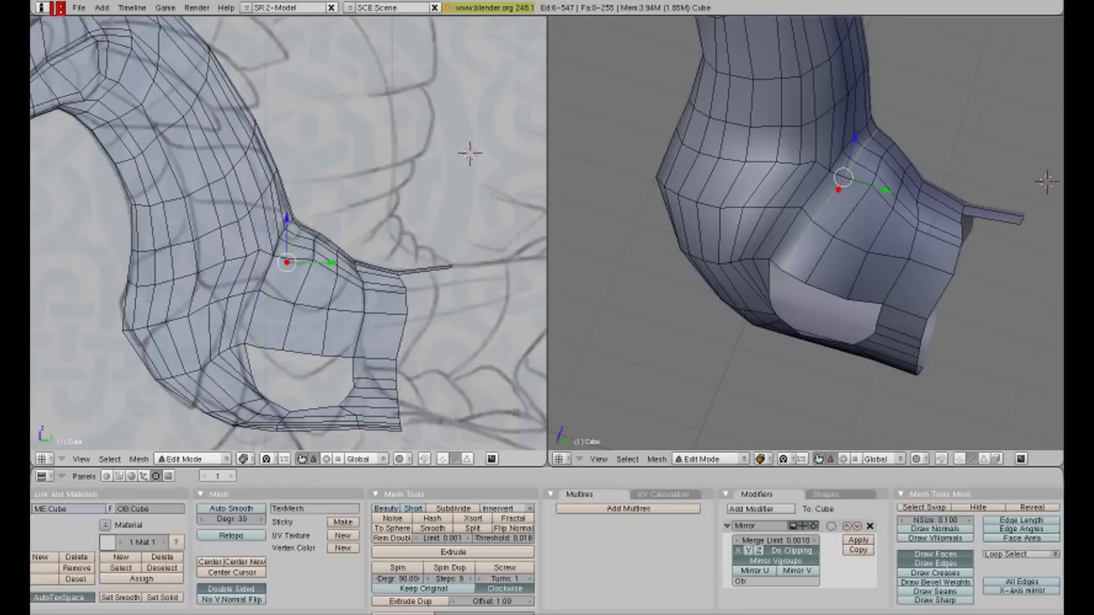
- Rotate an edge beside the opening, then try moving another opening edge without keeping it
{"action": "right_click", "coordinate": [304, 358]}
{"action": "key", "text": "r"}
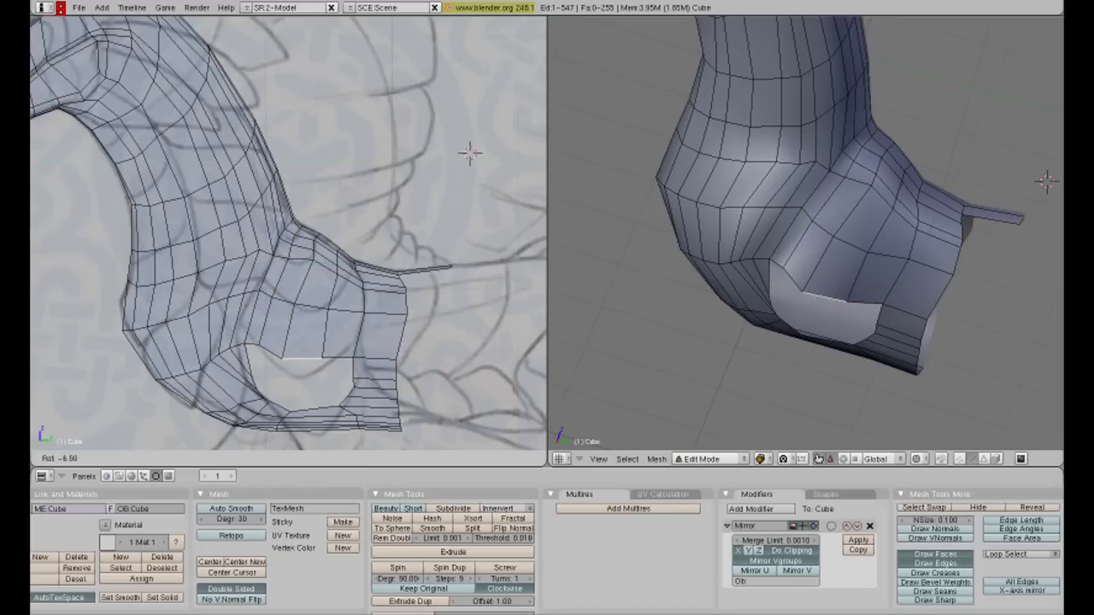
{"action": "key", "text": "Return"}
{"action": "middle_click_drag", "start_coordinate": [855, 256], "coordinate": [769, 222]}
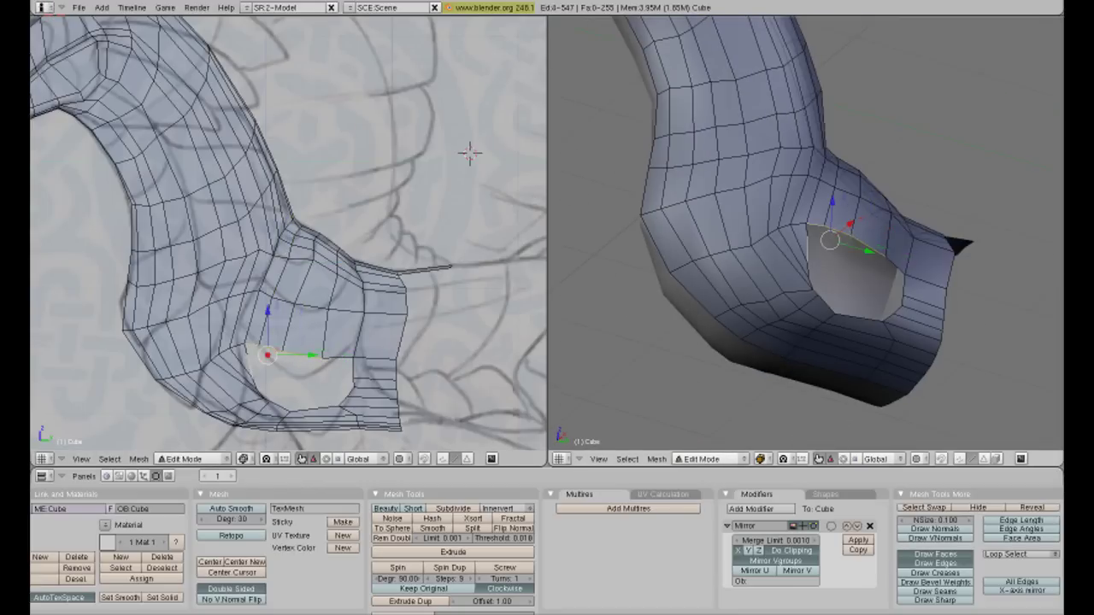
{"action": "middle_click_drag", "start_coordinate": [854, 256], "coordinate": [829, 257]}
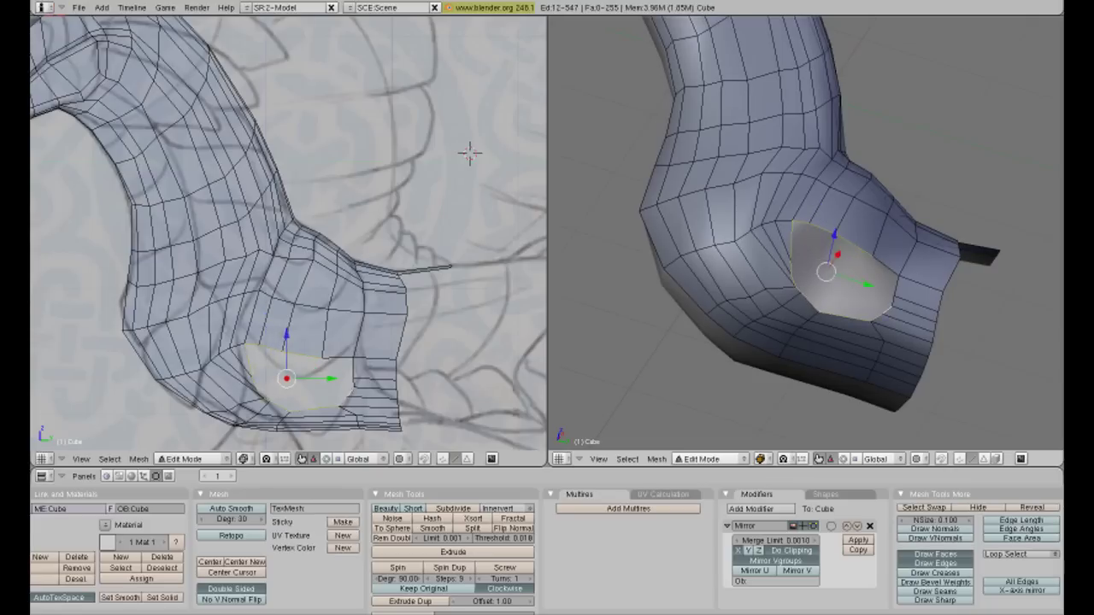
{"action": "middle_click_drag", "start_coordinate": [803, 230], "coordinate": [803, 170]}
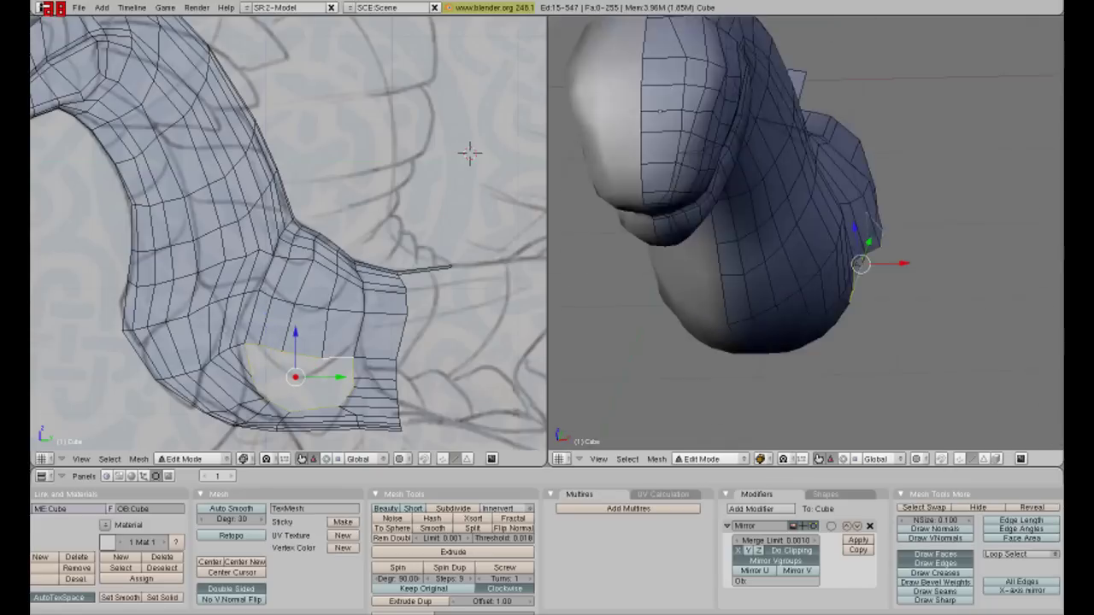
{"action": "mouse_move", "coordinate": [804, 231]}
{"action": "middle_mouse_down"}
{"action": "mouse_move", "coordinate": [777, 239]}
{"action": "mouse_move", "coordinate": [813, 248]}
{"action": "middle_mouse_up"}
{"action": "right_click", "coordinate": [813, 248]}
{"action": "key", "text": "g"}
{"action": "key", "text": "x"}
{"action": "key", "text": "shift+x"}
{"action": "key", "text": "Escape"}
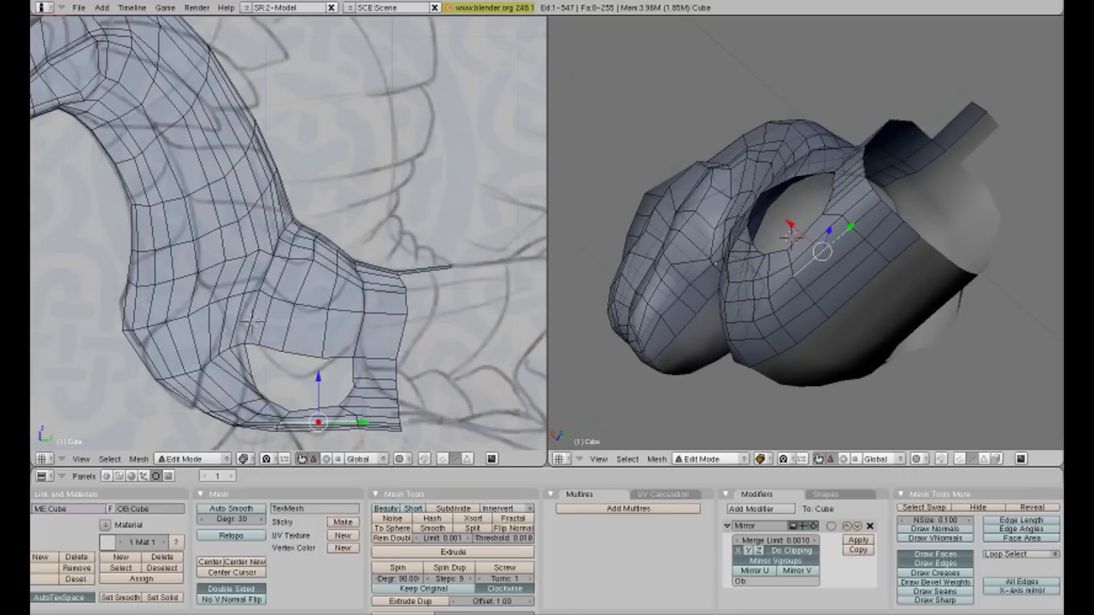
- From a close front view, lower the opening's selected upper rim vertices
{"action": "middle_click_drag", "start_coordinate": [812, 325], "coordinate": [795, 257]}
{"action": "middle_click_drag", "start_coordinate": [767, 122], "coordinate": [854, 290]}
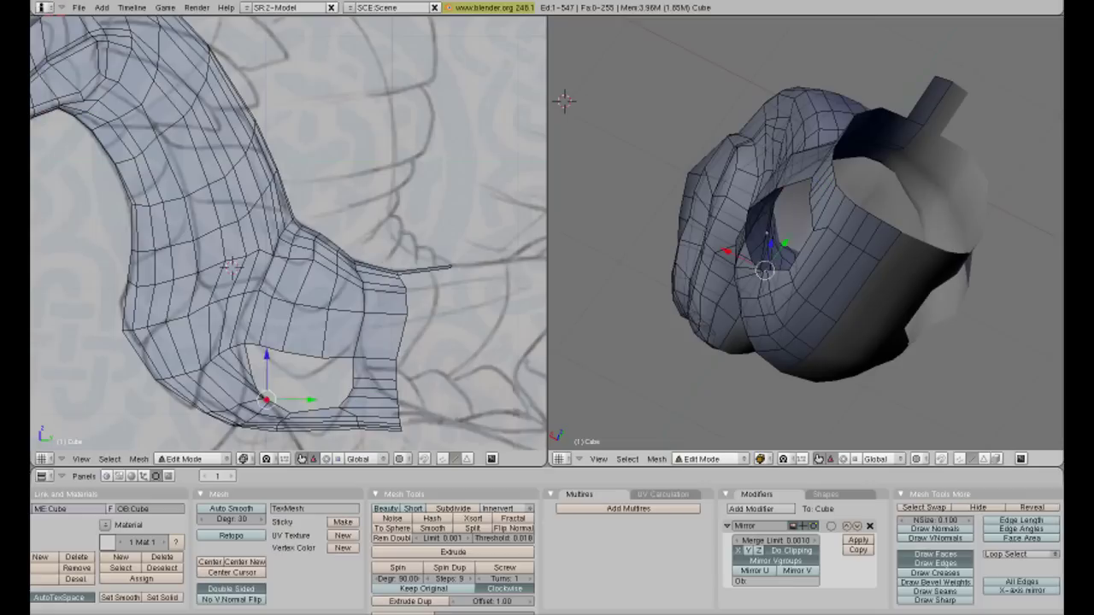
{"action": "mouse_move", "coordinate": [735, 256]}
{"action": "middle_mouse_down"}
{"action": "mouse_move", "coordinate": [712, 239]}
{"action": "mouse_move", "coordinate": [735, 256]}
{"action": "middle_mouse_up"}
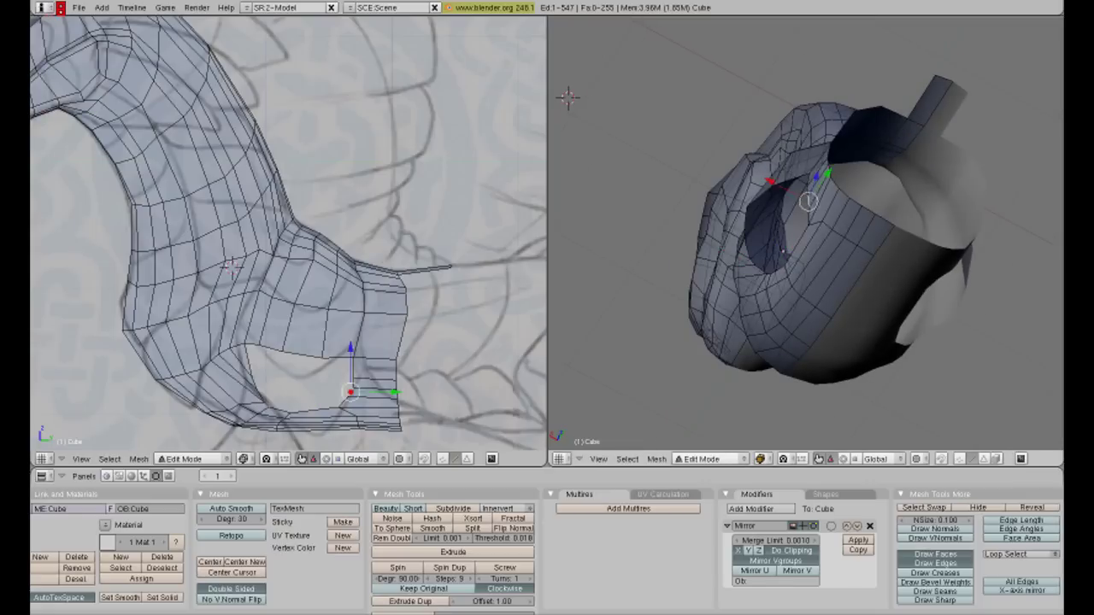
{"action": "mouse_move", "coordinate": [811, 205]}
{"action": "middle_mouse_down"}
{"action": "mouse_move", "coordinate": [855, 222]}
{"action": "mouse_move", "coordinate": [893, 265]}
{"action": "middle_mouse_up"}
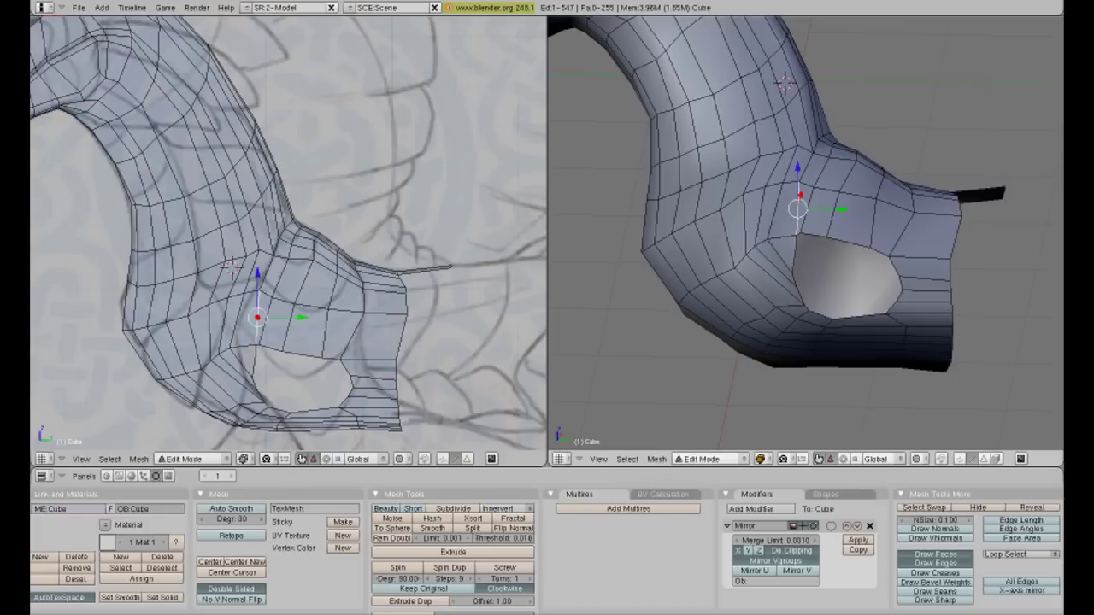
{"action": "left_click_drag", "start_coordinate": [796, 201], "coordinate": [797, 222]}
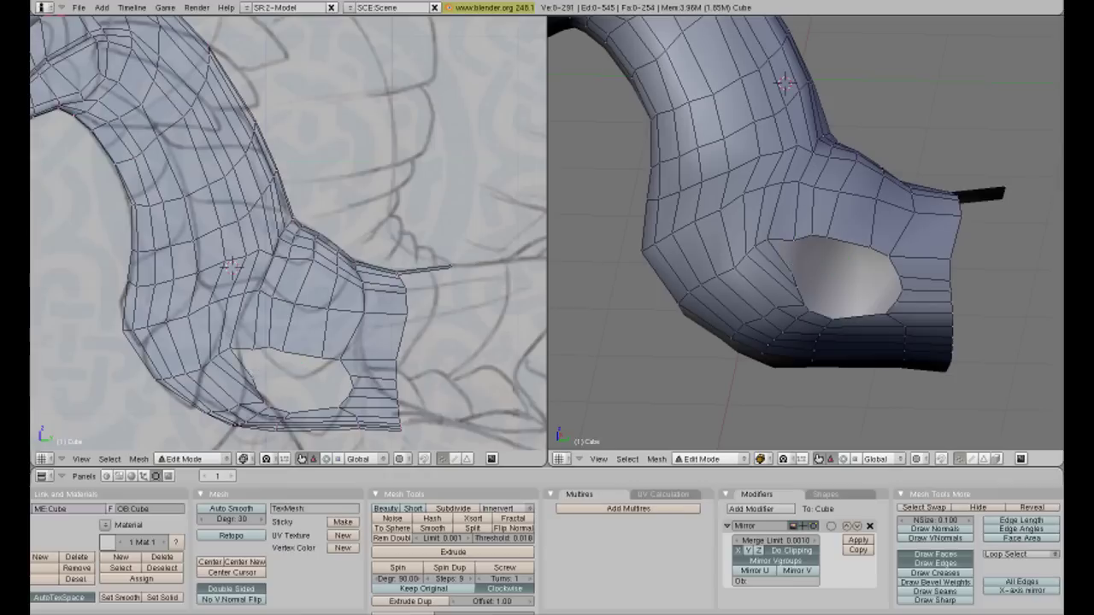
- Move the selected shoulder-opening rim vertices along Y
{"action": "key", "text": "g"}
{"action": "key", "text": "Return"}
{"action": "key", "text": "g"}
{"action": "key", "text": "Return"}
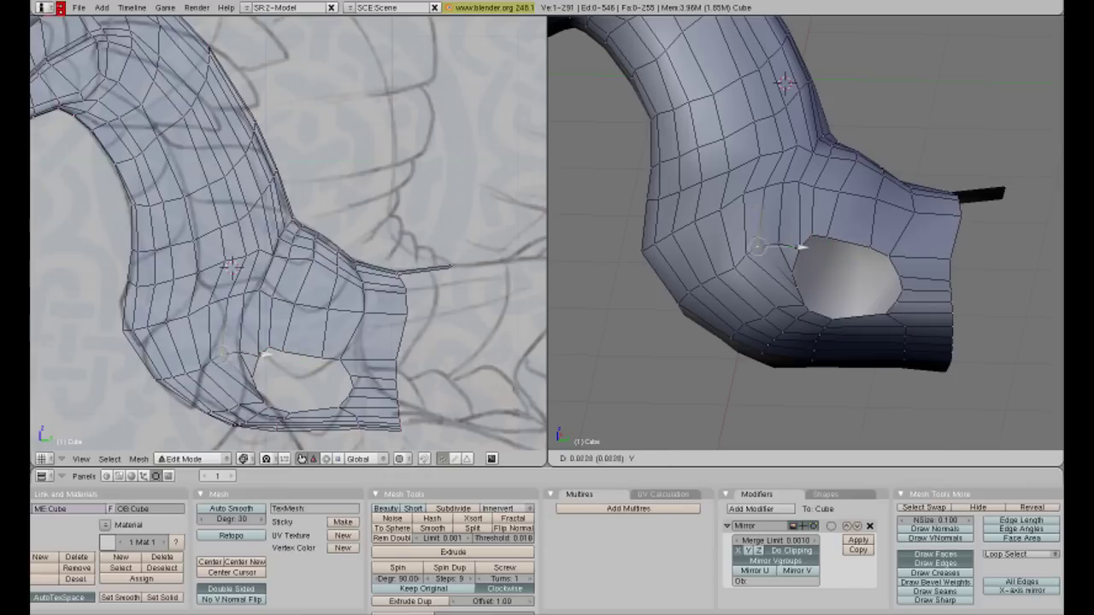
{"action": "middle_click_drag", "start_coordinate": [757, 222], "coordinate": [651, 49]}
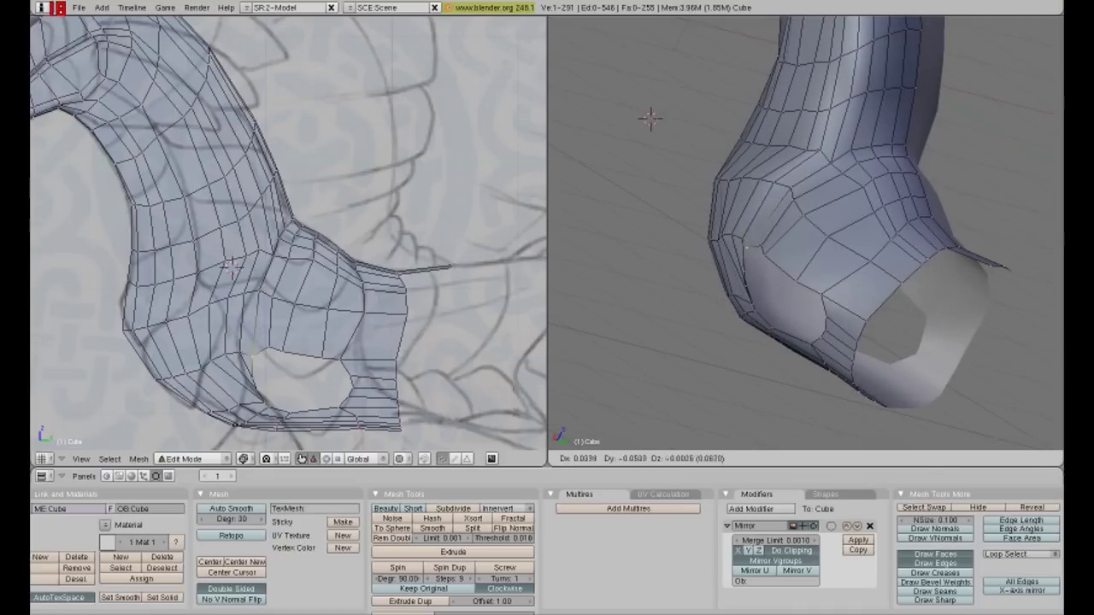
- Select a rim vertex and line up a straight-on front view of the opening
{"action": "right_click", "coordinate": [727, 240]}
{"action": "mouse_move", "coordinate": [728, 240]}
{"action": "middle_mouse_down"}
{"action": "mouse_move", "coordinate": [868, 263]}
{"action": "mouse_move", "coordinate": [723, 75]}
{"action": "middle_mouse_up"}
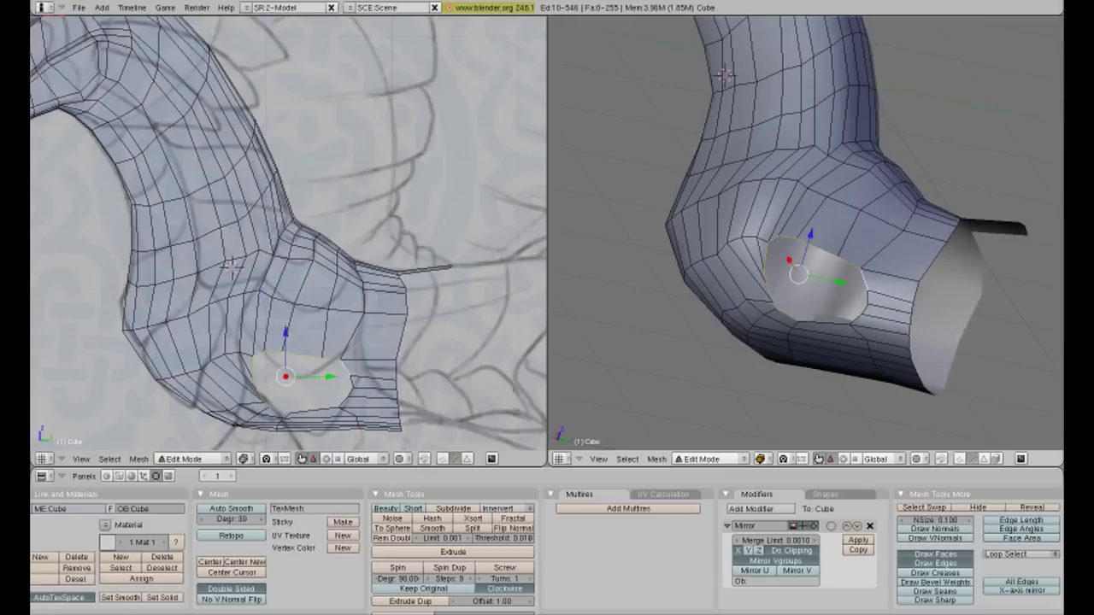
{"action": "middle_click_drag", "start_coordinate": [723, 76], "coordinate": [769, 213]}
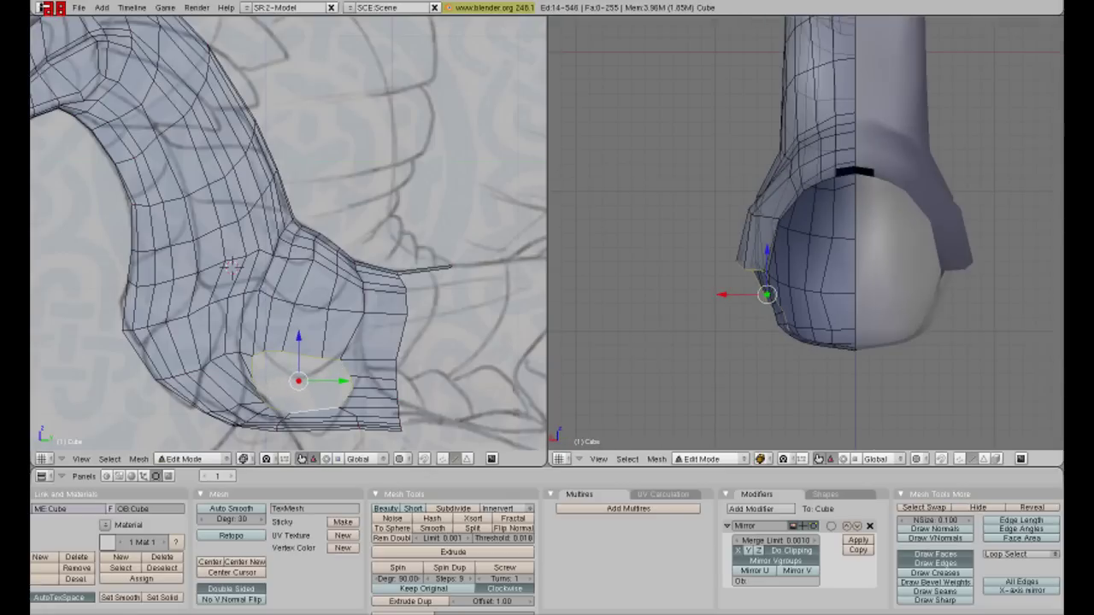
{"action": "key", "text": "KP_1"}
{"action": "key", "text": "g"}
{"action": "key", "text": "Escape"}
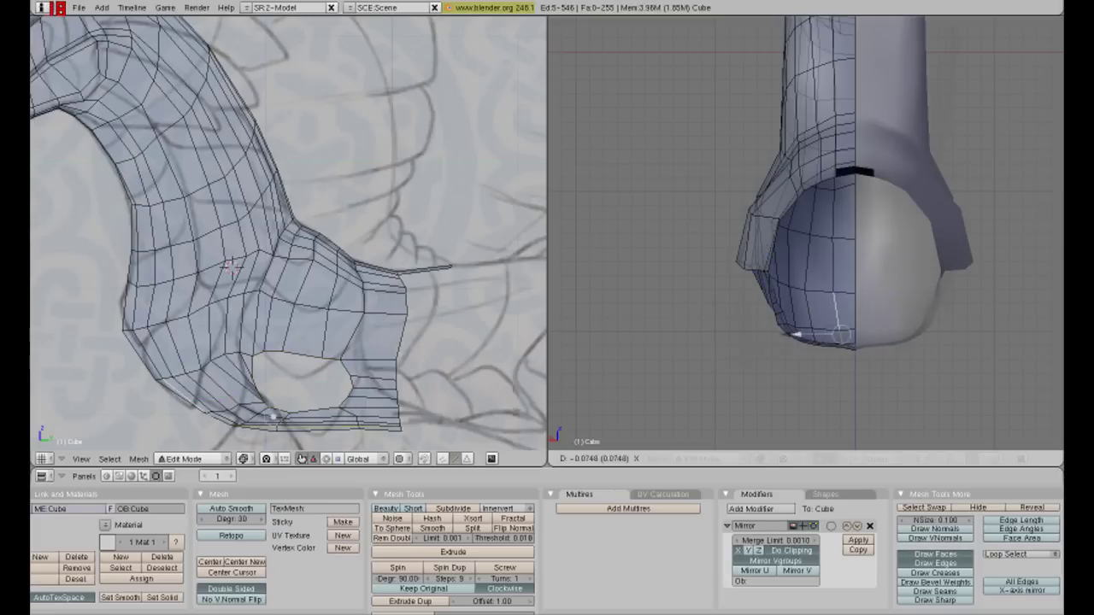
- Shift rim vertices along Z and X, then move a single rim vertex sideways
{"action": "key", "text": "g"}
{"action": "key", "text": "z"}
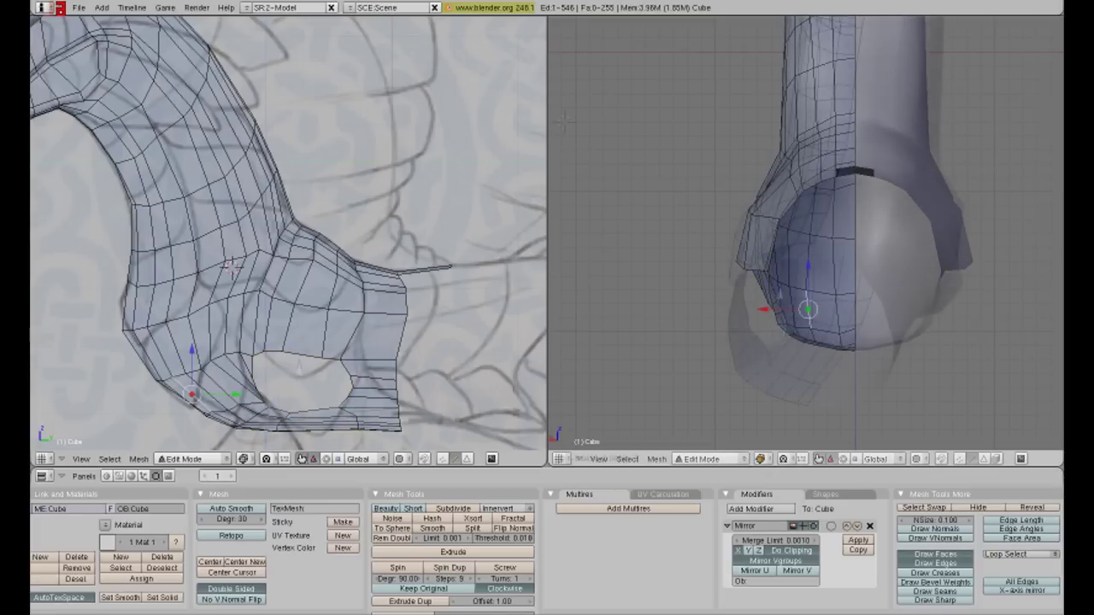
{"action": "key", "text": "g"}
{"action": "middle_click_drag", "start_coordinate": [594, 117], "coordinate": [726, 225]}
{"action": "right_click", "coordinate": [727, 225]}
{"action": "key", "text": "g"}
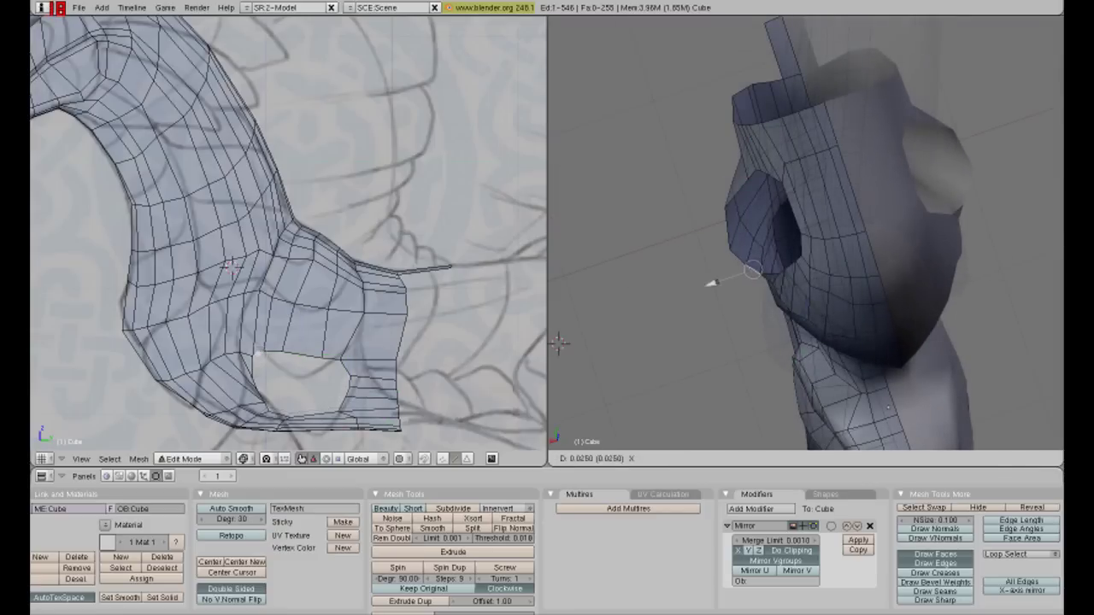
{"action": "left_click", "coordinate": [335, 359]}
- Confirm the pending vertex move and inspect the opening from above and the side
{"action": "middle_click_drag", "start_coordinate": [769, 256], "coordinate": [854, 171]}
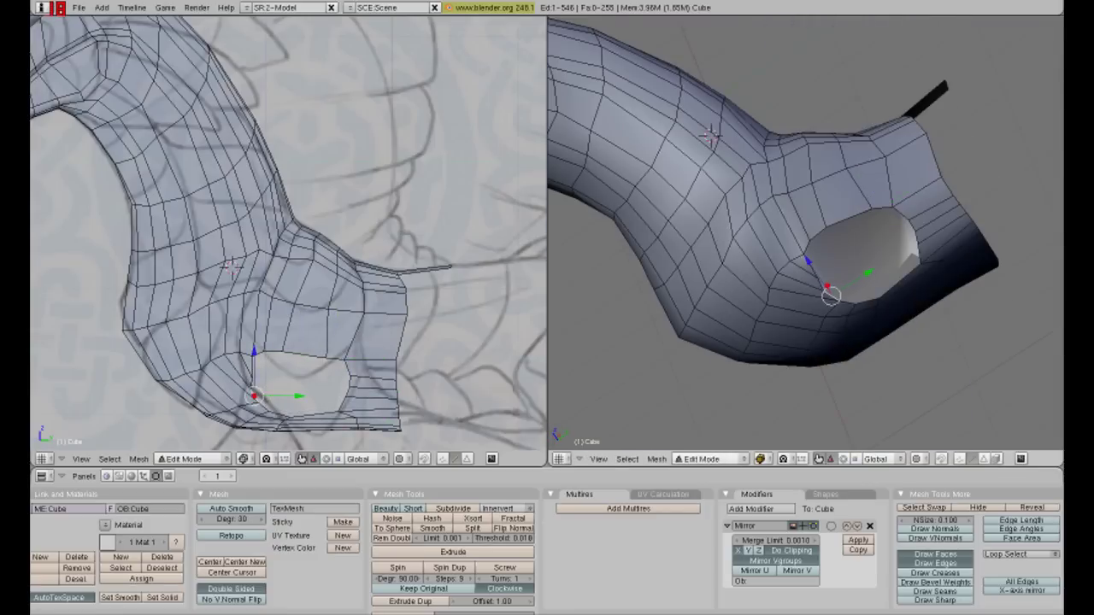
{"action": "middle_click_drag", "start_coordinate": [709, 133], "coordinate": [562, 111]}
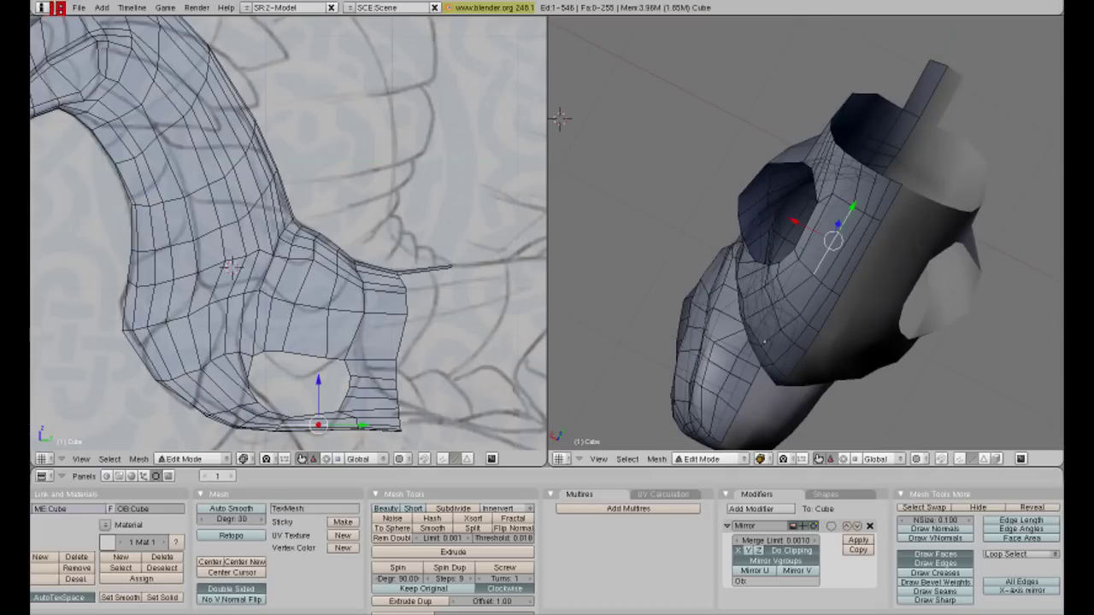
{"action": "left_click", "coordinate": [782, 210]}
{"action": "middle_click_drag", "start_coordinate": [782, 209], "coordinate": [854, 257]}
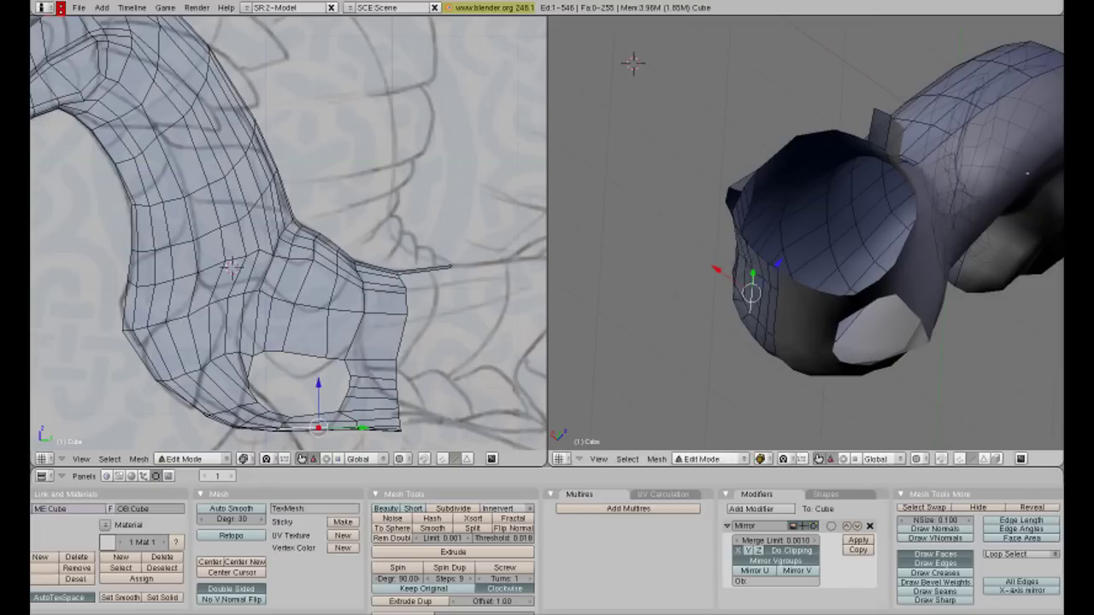
{"action": "mouse_move", "coordinate": [1027, 175]}
{"action": "middle_mouse_down"}
{"action": "mouse_move", "coordinate": [791, 221]}
{"action": "mouse_move", "coordinate": [884, 162]}
{"action": "middle_mouse_up"}
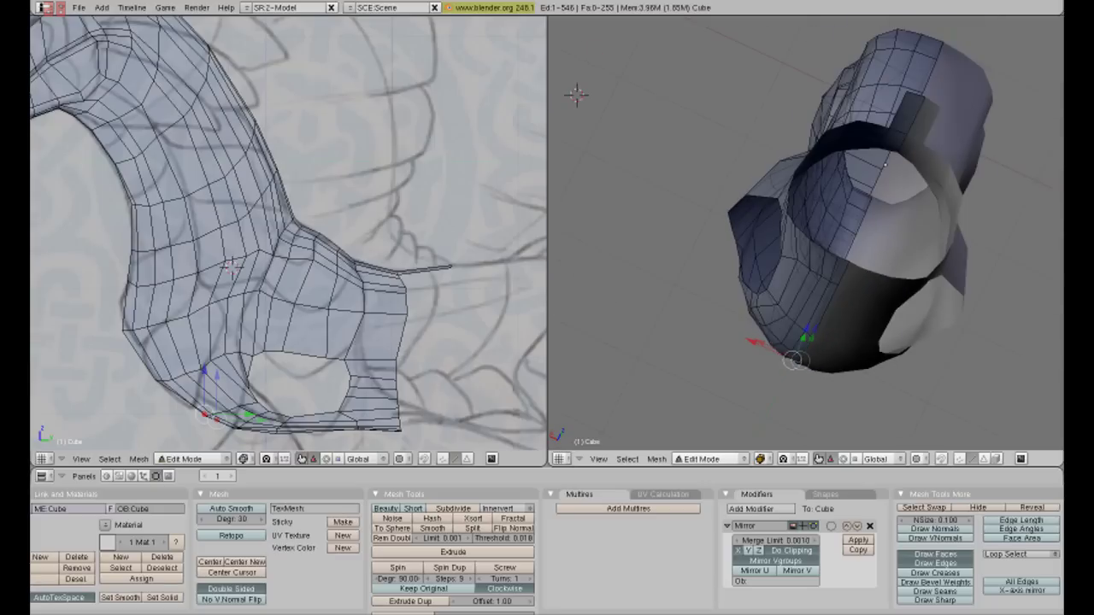
{"action": "mouse_move", "coordinate": [576, 94]}
{"action": "middle_mouse_down"}
{"action": "mouse_move", "coordinate": [613, 53]}
{"action": "mouse_move", "coordinate": [835, 34]}
{"action": "mouse_move", "coordinate": [752, 256]}
{"action": "middle_mouse_up"}
- Reposition another rim vertex on the opening and select the next one
{"action": "right_click", "coordinate": [749, 275]}
{"action": "key", "text": "g"}
{"action": "left_click", "coordinate": [728, 263]}
{"action": "mouse_move", "coordinate": [691, 264]}
{"action": "middle_mouse_down"}
{"action": "mouse_move", "coordinate": [732, 244]}
{"action": "mouse_move", "coordinate": [752, 256]}
{"action": "mouse_move", "coordinate": [1028, 222]}
{"action": "mouse_move", "coordinate": [908, 256]}
{"action": "mouse_move", "coordinate": [880, 247]}
{"action": "middle_mouse_up"}
{"action": "left_click", "coordinate": [795, 279]}
{"action": "right_click", "coordinate": [909, 256]}
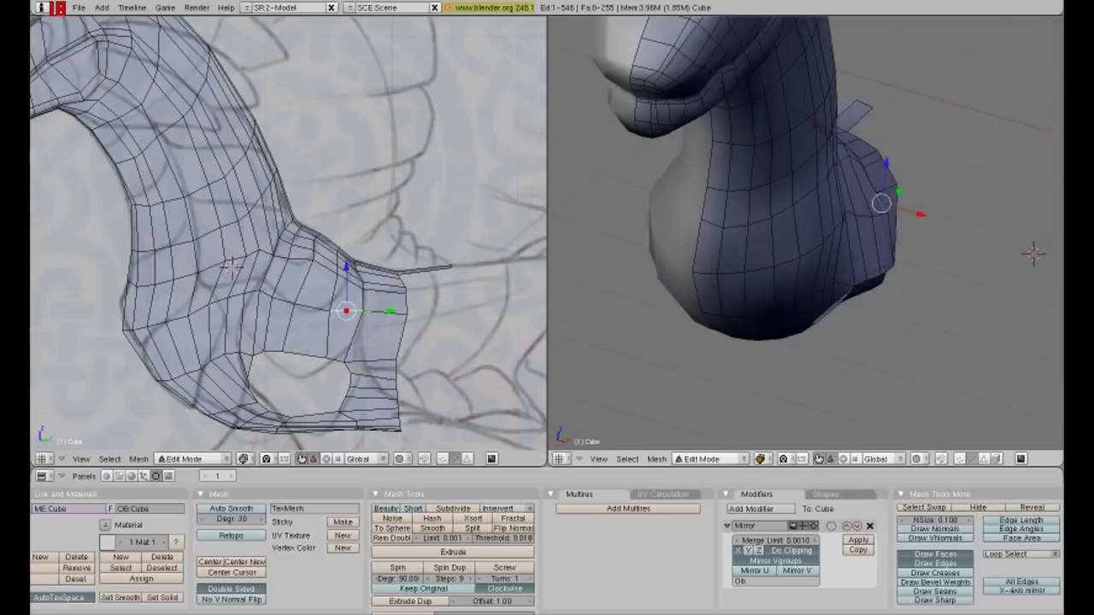
- Select another vertex around the shoulder opening and lower it
{"action": "left_click_drag", "start_coordinate": [346, 311], "coordinate": [312, 309]}
{"action": "mouse_move", "coordinate": [881, 248]}
{"action": "middle_mouse_down"}
{"action": "mouse_move", "coordinate": [872, 211]}
{"action": "mouse_move", "coordinate": [776, 245]}
{"action": "middle_mouse_up"}
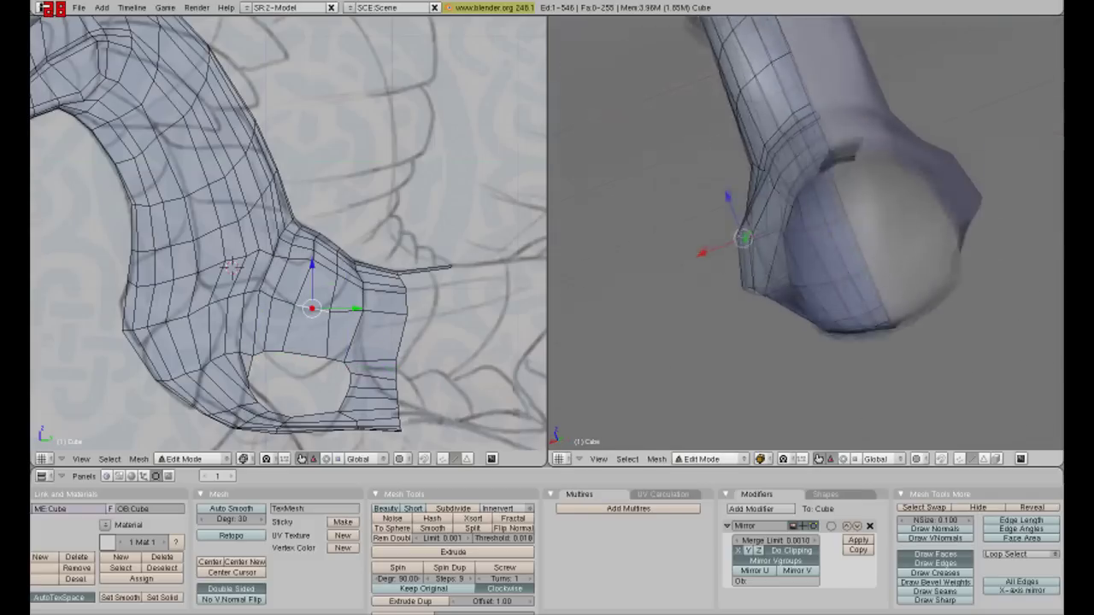
{"action": "right_click", "coordinate": [775, 244]}
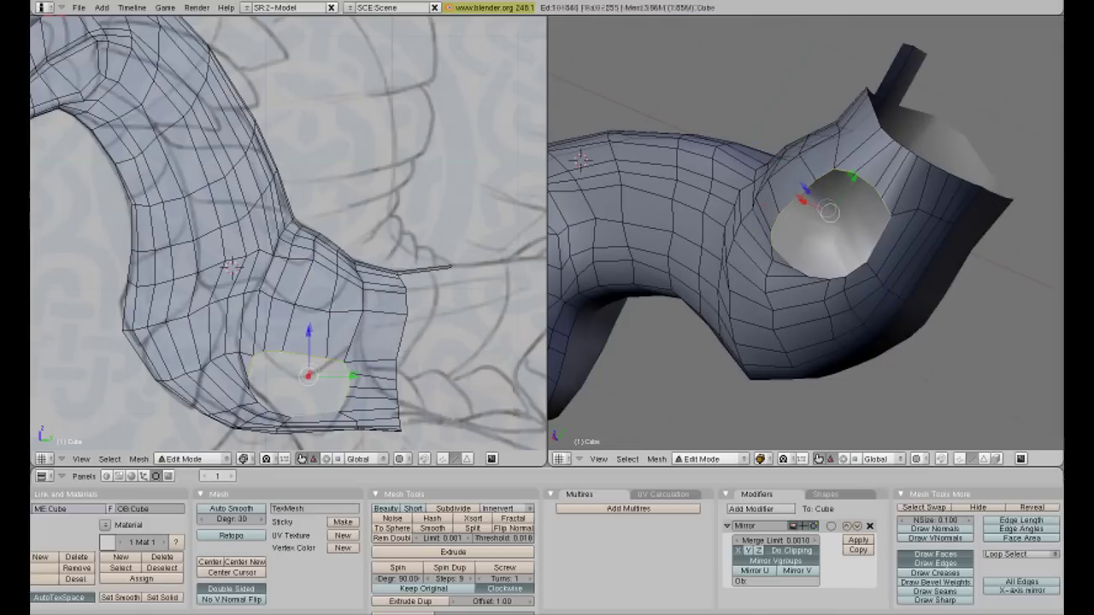
{"action": "middle_click_drag", "start_coordinate": [776, 245], "coordinate": [761, 296]}
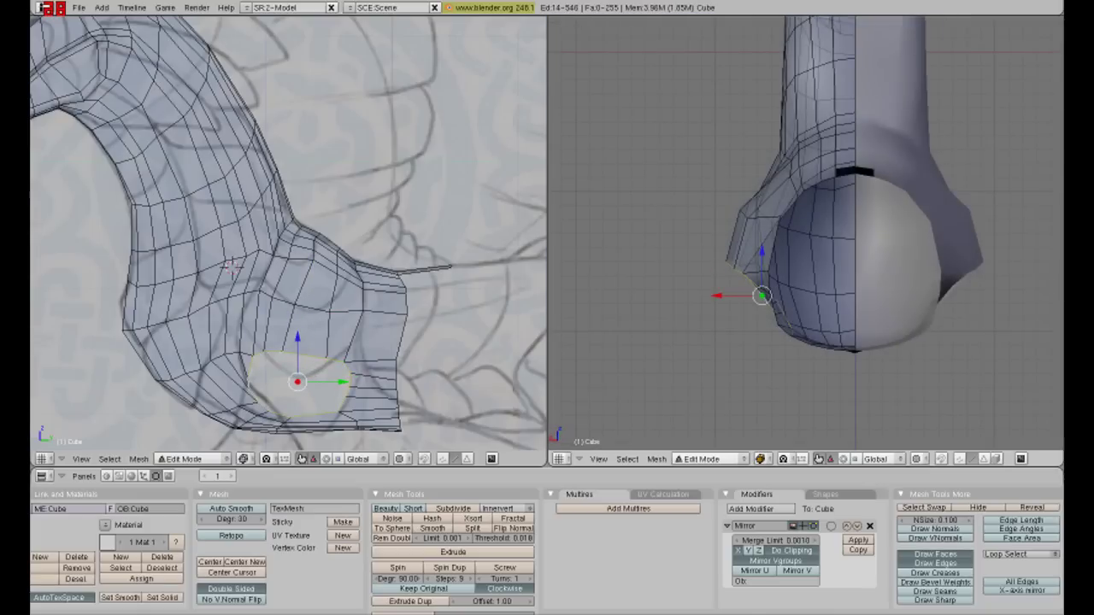
{"action": "left_click_drag", "start_coordinate": [298, 340], "coordinate": [297, 384]}
- Select the edges along the bottom of the shoulder opening
{"action": "middle_click_drag", "start_coordinate": [769, 256], "coordinate": [735, 197]}
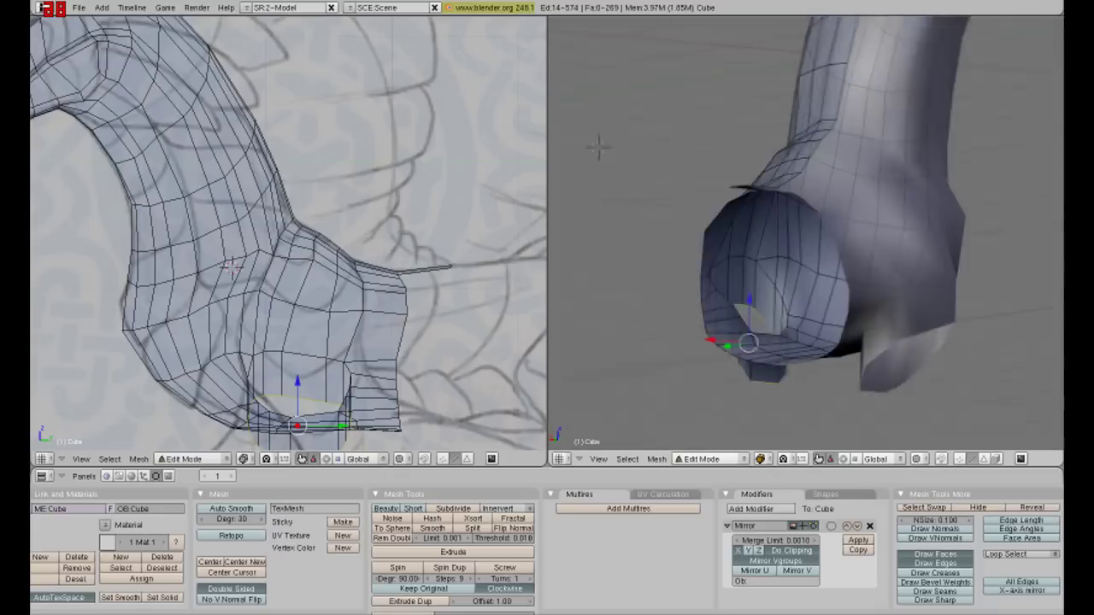
{"action": "middle_click_drag", "start_coordinate": [590, 147], "coordinate": [769, 282]}
{"action": "right_click", "coordinate": [780, 337]}
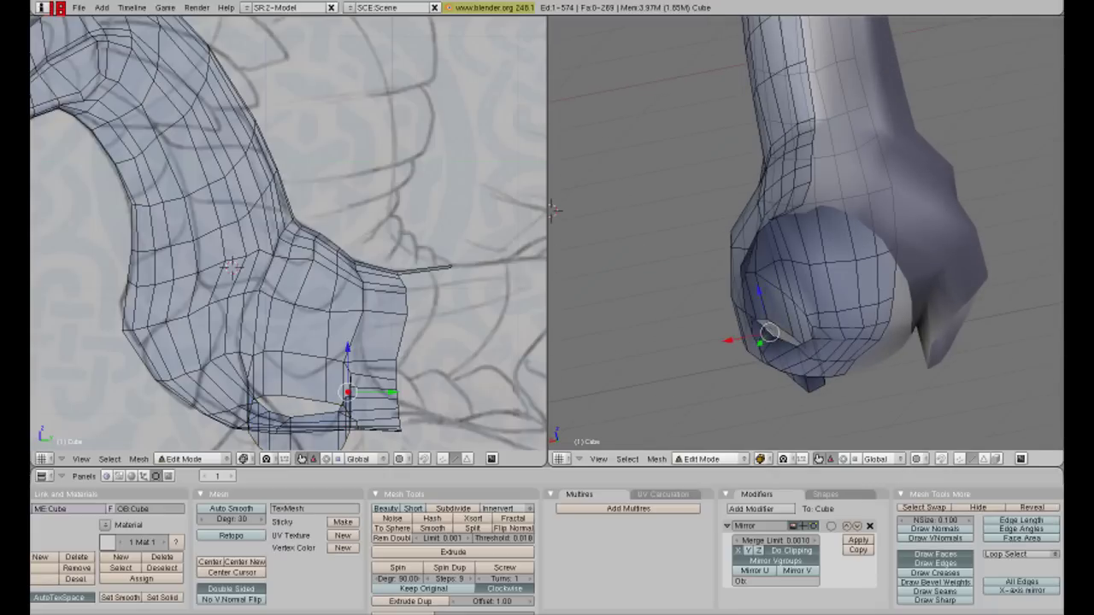
{"action": "right_click", "coordinate": [733, 345]}
{"action": "mouse_move", "coordinate": [803, 384]}
{"action": "middle_mouse_down"}
{"action": "mouse_move", "coordinate": [780, 320]}
{"action": "mouse_move", "coordinate": [561, 102]}
{"action": "mouse_move", "coordinate": [587, 196]}
{"action": "mouse_move", "coordinate": [583, 85]}
{"action": "mouse_move", "coordinate": [562, 228]}
{"action": "mouse_move", "coordinate": [634, 90]}
{"action": "mouse_move", "coordinate": [615, 251]}
{"action": "mouse_move", "coordinate": [779, 70]}
{"action": "mouse_move", "coordinate": [793, 315]}
{"action": "mouse_move", "coordinate": [867, 71]}
{"action": "middle_mouse_up"}
{"action": "right_click", "coordinate": [562, 228]}
{"action": "right_click", "coordinate": [616, 251]}
{"action": "right_click", "coordinate": [793, 315]}
- Shift the rim selection along X and add another part of the rim
{"action": "key", "text": "g"}
{"action": "key", "text": "x"}
{"action": "left_click", "coordinate": [793, 314]}
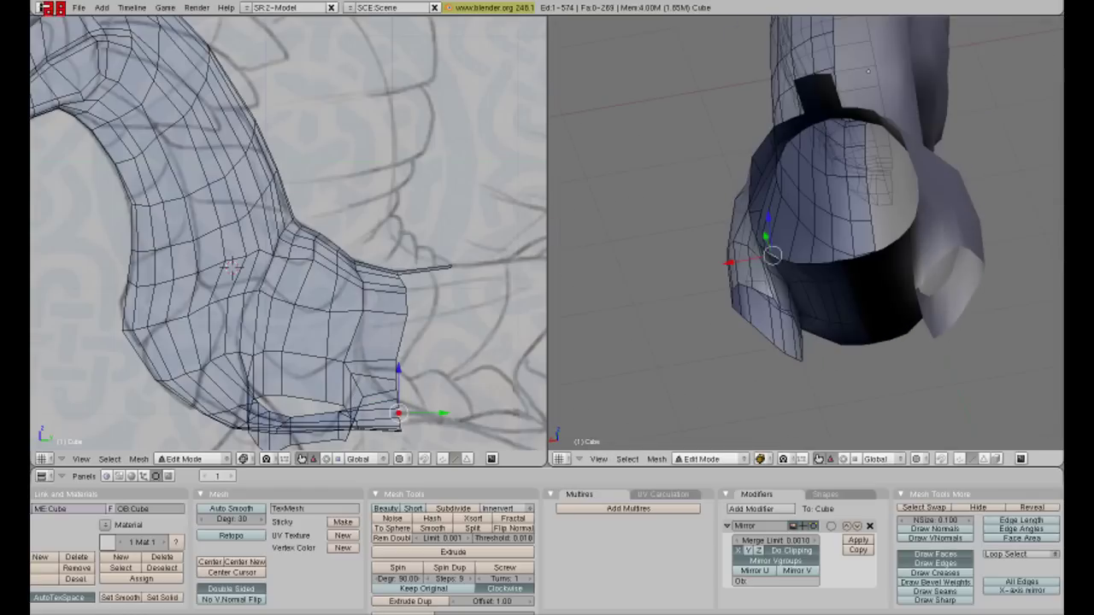
{"action": "mouse_move", "coordinate": [867, 71]}
{"action": "middle_mouse_down"}
{"action": "mouse_move", "coordinate": [940, 244]}
{"action": "mouse_move", "coordinate": [795, 338]}
{"action": "mouse_move", "coordinate": [553, 205]}
{"action": "middle_mouse_up"}
{"action": "right_click", "coordinate": [903, 268]}
- Pull the new ring straight down toward the ground to form a short stub
{"action": "mouse_move", "coordinate": [805, 231]}
{"action": "middle_mouse_down"}
{"action": "mouse_move", "coordinate": [855, 256]}
{"action": "mouse_move", "coordinate": [868, 243]}
{"action": "middle_mouse_up"}
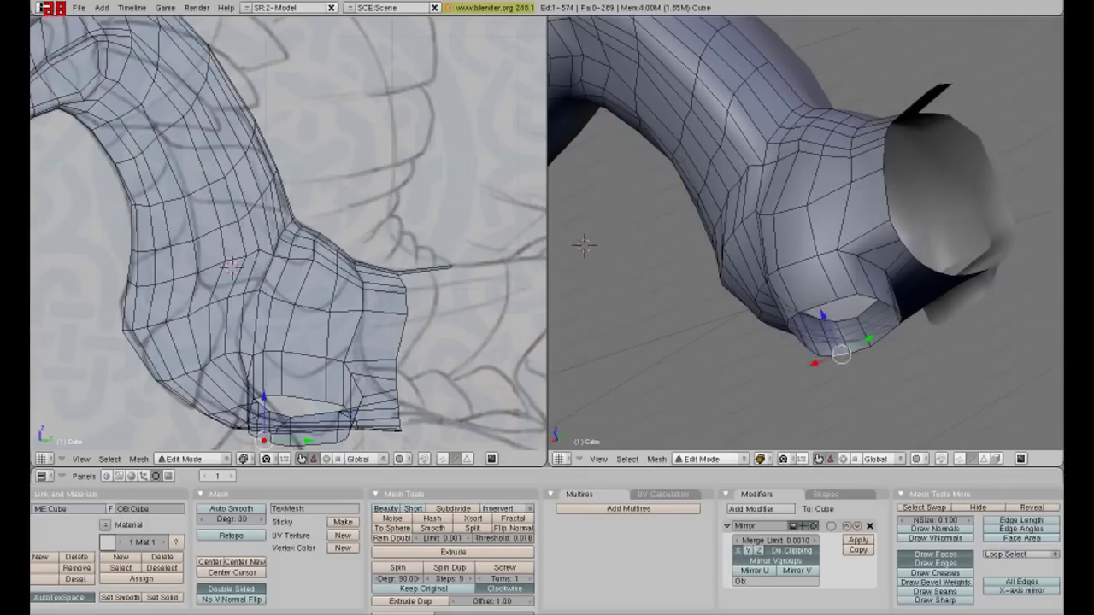
{"action": "middle_click_drag", "start_coordinate": [584, 245], "coordinate": [607, 261]}
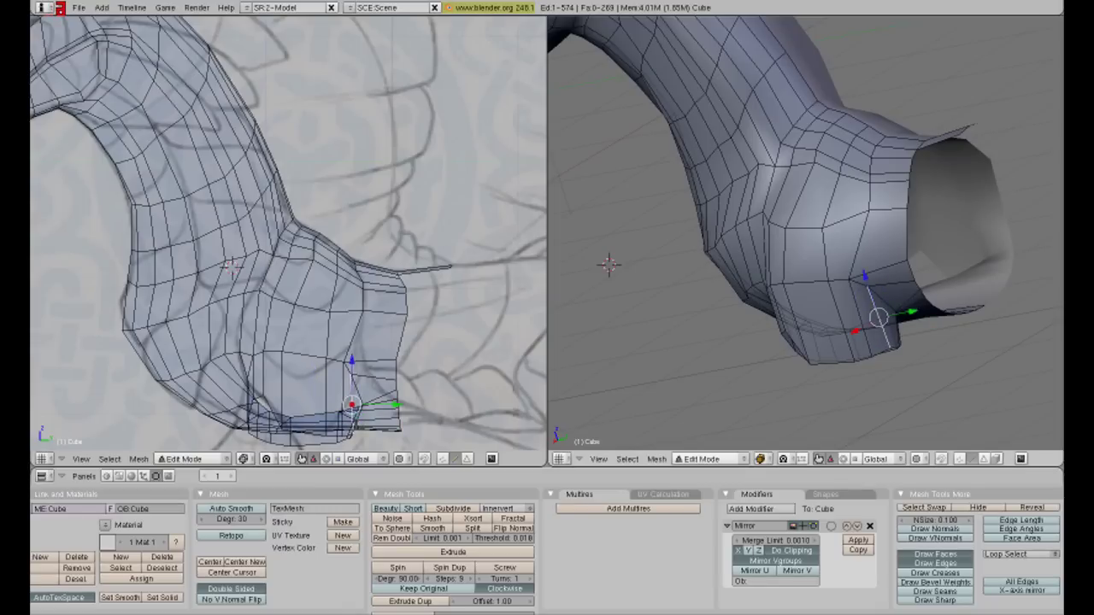
{"action": "left_click_drag", "start_coordinate": [854, 282], "coordinate": [865, 276]}
{"action": "middle_click_drag", "start_coordinate": [865, 280], "coordinate": [846, 308]}
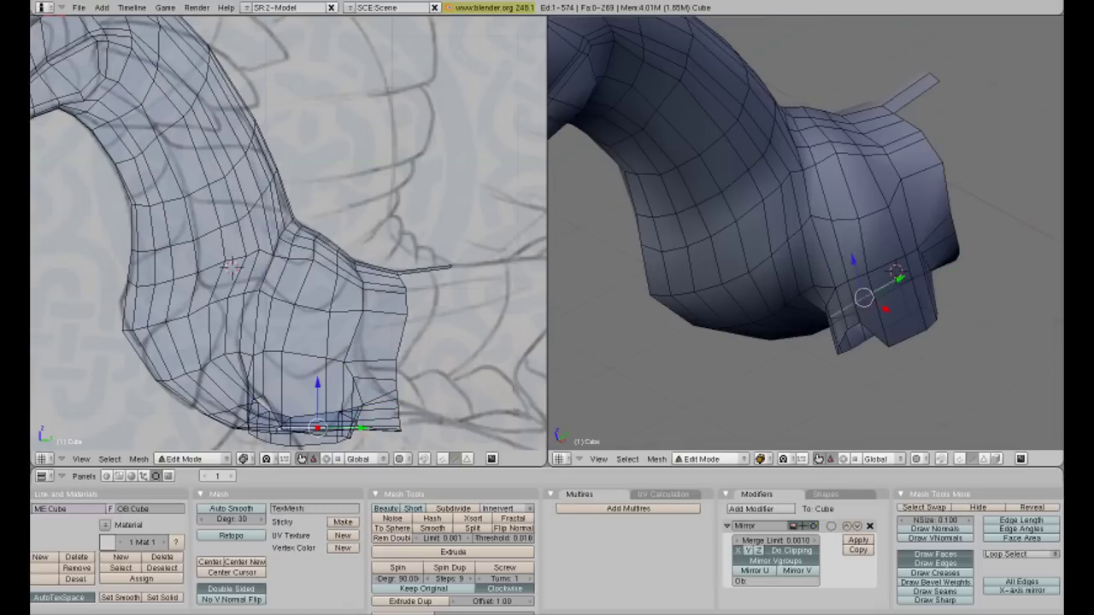
{"action": "scroll", "coordinate": [288, 233], "scroll_direction": "down", "scroll_amount": 2}
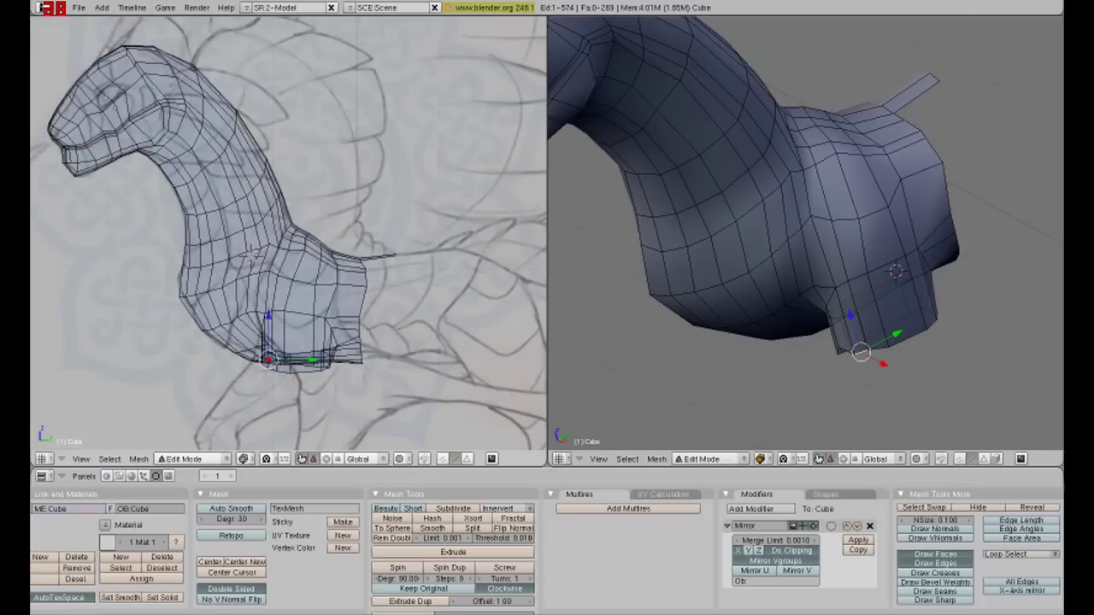
- Extrude the bottom loop of the leg stub downward
{"action": "middle_click_drag", "start_coordinate": [889, 222], "coordinate": [979, 122]}
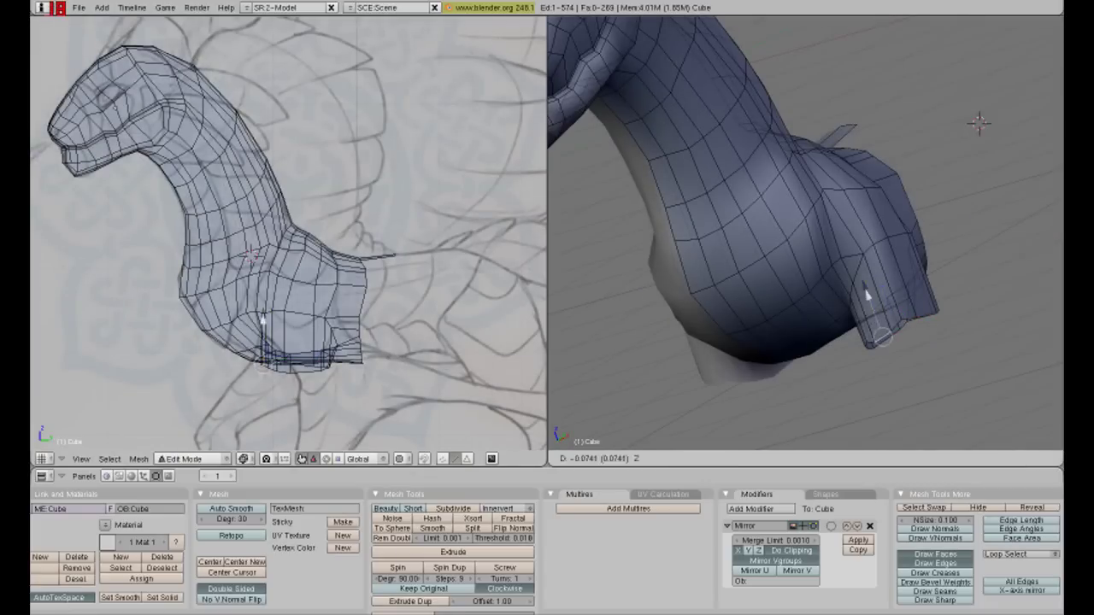
{"action": "mouse_move", "coordinate": [979, 122]}
{"action": "middle_mouse_down"}
{"action": "mouse_move", "coordinate": [808, 146]}
{"action": "mouse_move", "coordinate": [958, 156]}
{"action": "mouse_move", "coordinate": [717, 108]}
{"action": "mouse_move", "coordinate": [738, 229]}
{"action": "middle_mouse_up"}
{"action": "right_click", "coordinate": [855, 368], "text": "alt"}
{"action": "key", "text": "e"}
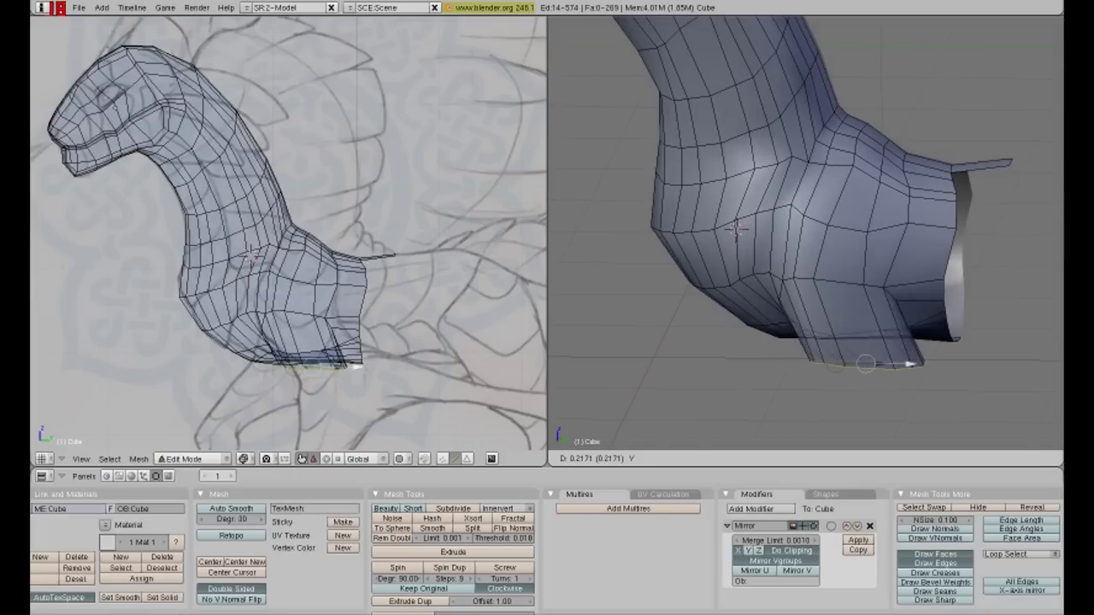
{"action": "left_click", "coordinate": [870, 363]}
- Move the bottom edge of the stub right, down and slightly along Y
{"action": "right_click", "coordinate": [912, 283]}
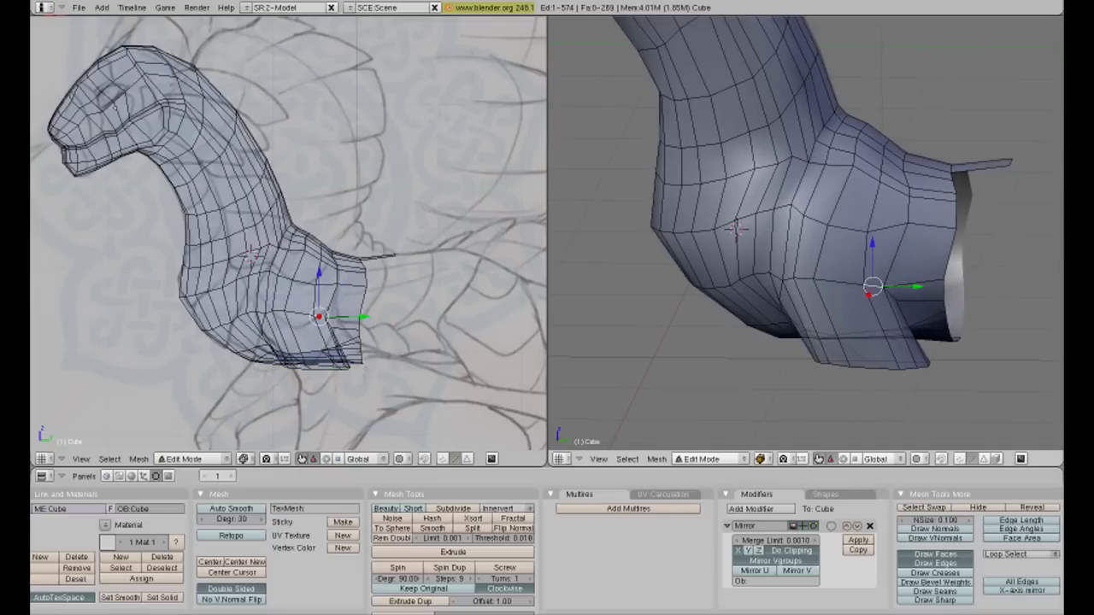
{"action": "key", "text": "g"}
{"action": "left_click", "coordinate": [957, 301]}
{"action": "key", "text": "g"}
{"action": "left_click", "coordinate": [940, 334]}
{"action": "middle_click_drag", "start_coordinate": [941, 334], "coordinate": [974, 342]}
{"action": "left_click_drag", "start_coordinate": [933, 325], "coordinate": [944, 324]}
{"action": "left_click", "coordinate": [944, 325]}
- Add a new edge loop to the leg stub and reposition it
{"action": "middle_click_drag", "start_coordinate": [944, 325], "coordinate": [957, 363]}
{"action": "mouse_move", "coordinate": [598, 205]}
{"action": "middle_mouse_down"}
{"action": "mouse_move", "coordinate": [579, 201]}
{"action": "mouse_move", "coordinate": [559, 137]}
{"action": "mouse_move", "coordinate": [615, 179]}
{"action": "middle_mouse_up"}
{"action": "key", "text": "ctrl+r"}
{"action": "left_click", "coordinate": [578, 201]}
{"action": "key", "text": "g"}
{"action": "left_click", "coordinate": [560, 136]}
- Shift a vertex near the hip sideways along X
{"action": "right_click", "coordinate": [910, 304]}
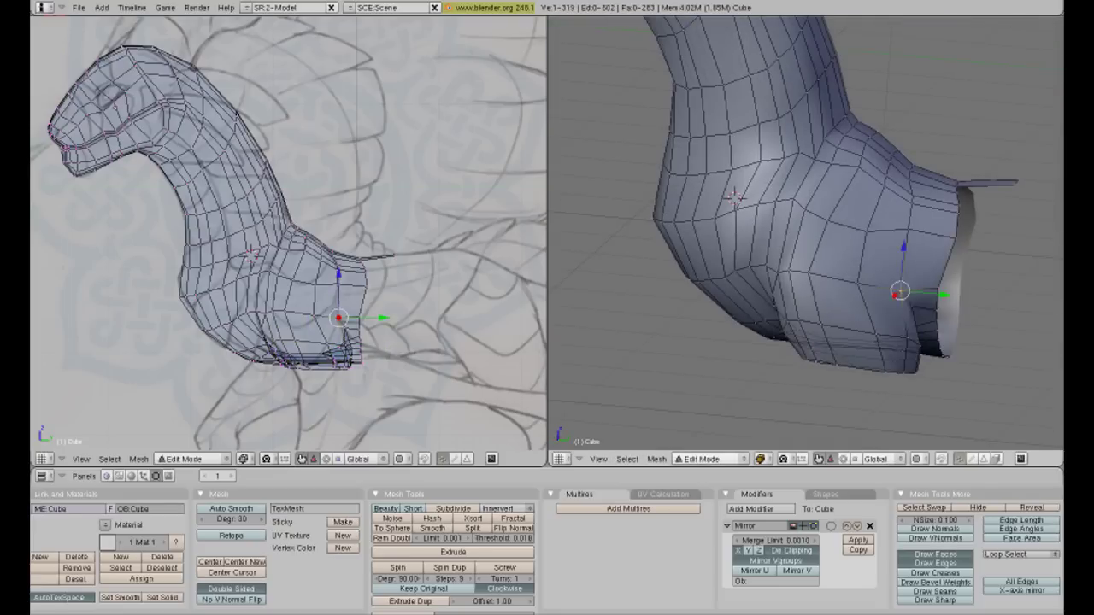
{"action": "mouse_move", "coordinate": [913, 306]}
{"action": "middle_mouse_down"}
{"action": "mouse_move", "coordinate": [727, 295]}
{"action": "mouse_move", "coordinate": [732, 310]}
{"action": "mouse_move", "coordinate": [913, 162]}
{"action": "middle_mouse_up"}
{"action": "key", "text": "g"}
{"action": "key", "text": "x"}
{"action": "left_click", "coordinate": [720, 295]}
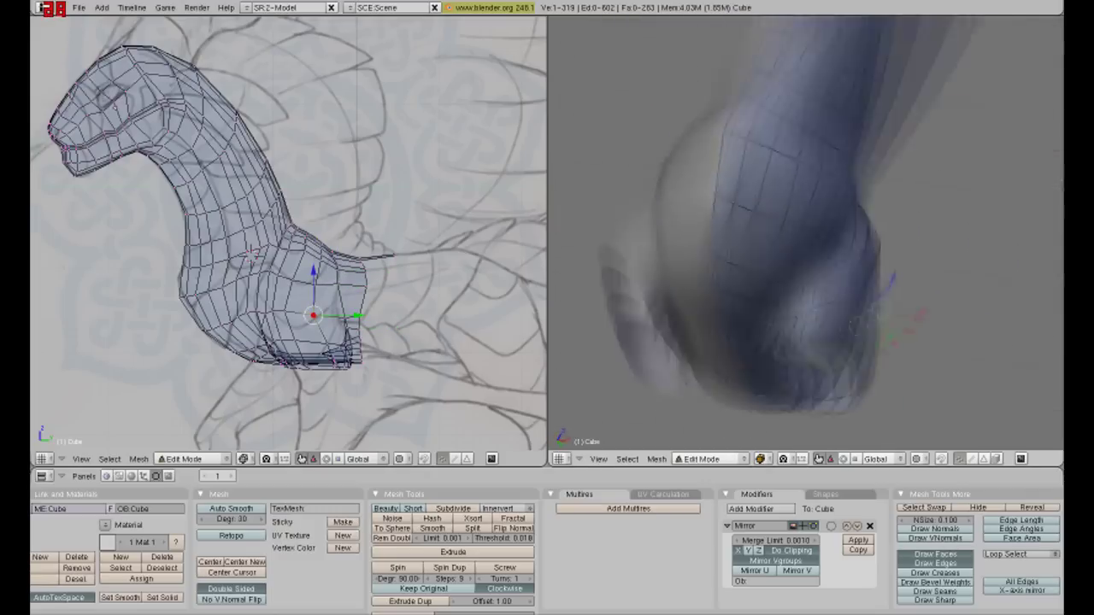
{"action": "middle_click_drag", "start_coordinate": [513, 171], "coordinate": [503, 192]}
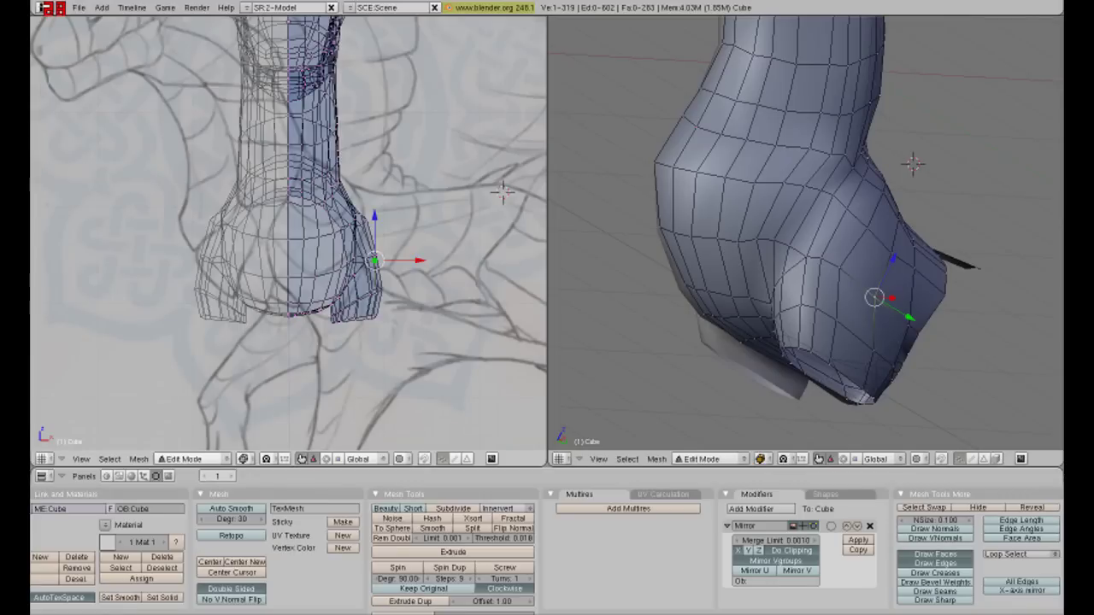
- Zoom in on the leg opening and select two vertices on its rim
{"action": "middle_click_drag", "start_coordinate": [502, 191], "coordinate": [478, 197]}
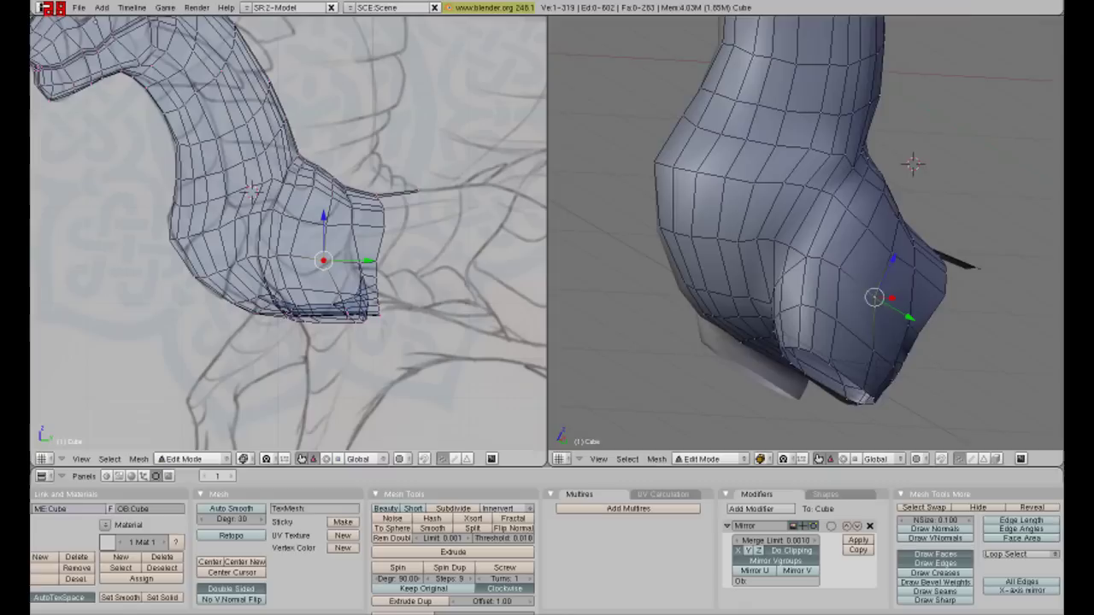
{"action": "middle_click_drag", "start_coordinate": [803, 231], "coordinate": [804, 282]}
{"action": "scroll", "coordinate": [803, 282], "scroll_direction": "up", "scroll_amount": 4}
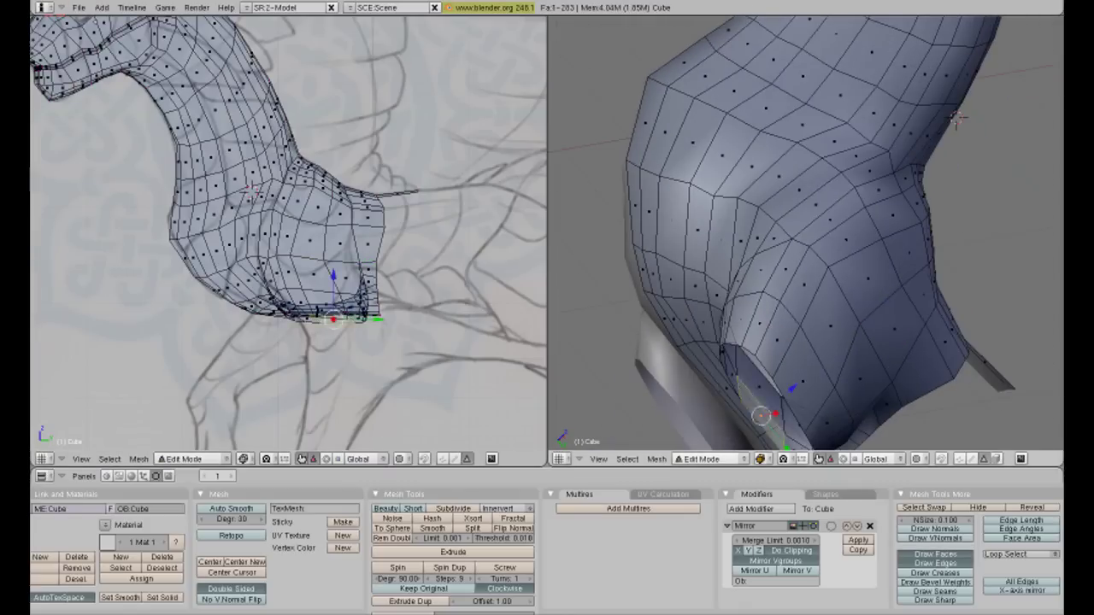
{"action": "middle_click_drag", "start_coordinate": [956, 117], "coordinate": [854, 171]}
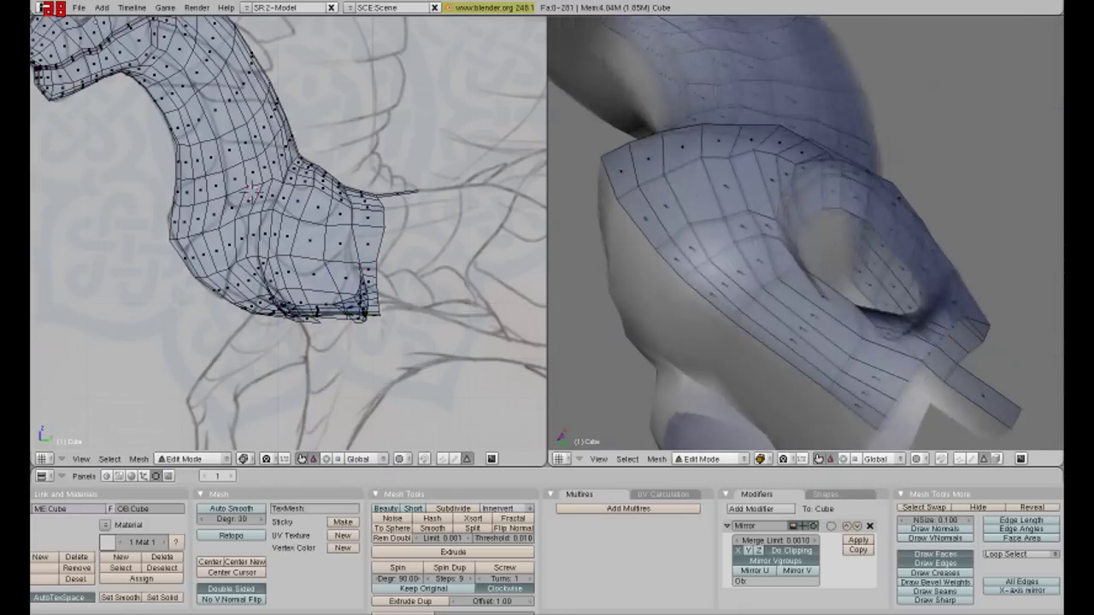
{"action": "mouse_move", "coordinate": [803, 231]}
{"action": "middle_mouse_down"}
{"action": "mouse_move", "coordinate": [735, 282]}
{"action": "mouse_move", "coordinate": [752, 287]}
{"action": "mouse_move", "coordinate": [812, 214]}
{"action": "mouse_move", "coordinate": [795, 257]}
{"action": "middle_mouse_up"}
{"action": "right_click", "coordinate": [784, 278]}
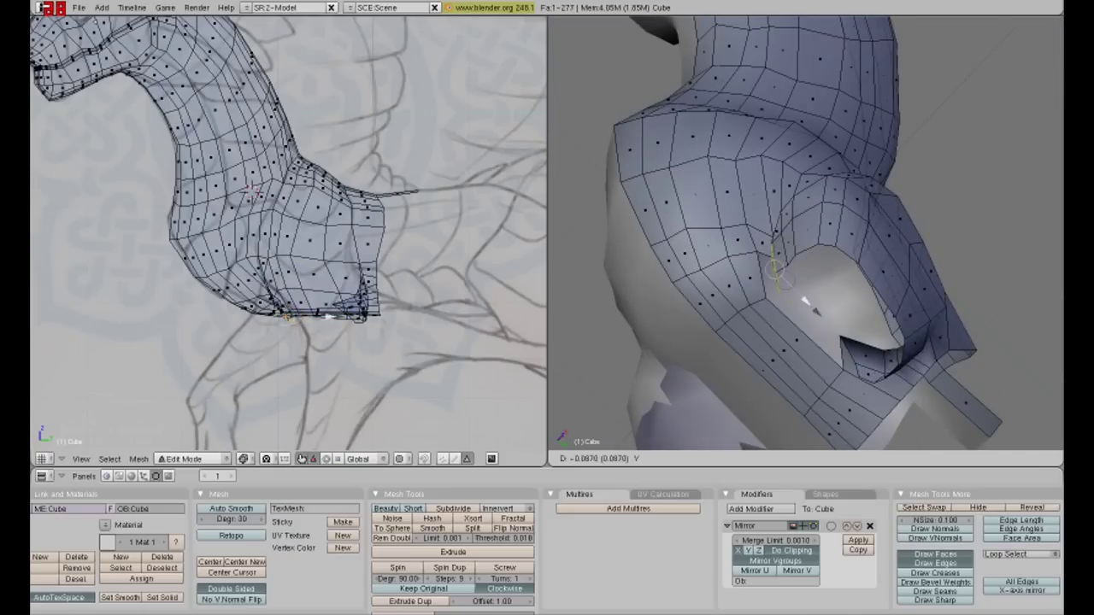
{"action": "mouse_move", "coordinate": [812, 256]}
{"action": "middle_mouse_down"}
{"action": "mouse_move", "coordinate": [752, 197]}
{"action": "mouse_move", "coordinate": [803, 247]}
{"action": "middle_mouse_up"}
{"action": "right_click", "coordinate": [885, 241]}
- Add a second rim vertex to the selection and move it into place
{"action": "middle_click_drag", "start_coordinate": [861, 315], "coordinate": [854, 308]}
{"action": "middle_click_drag", "start_coordinate": [1008, 342], "coordinate": [1028, 358]}
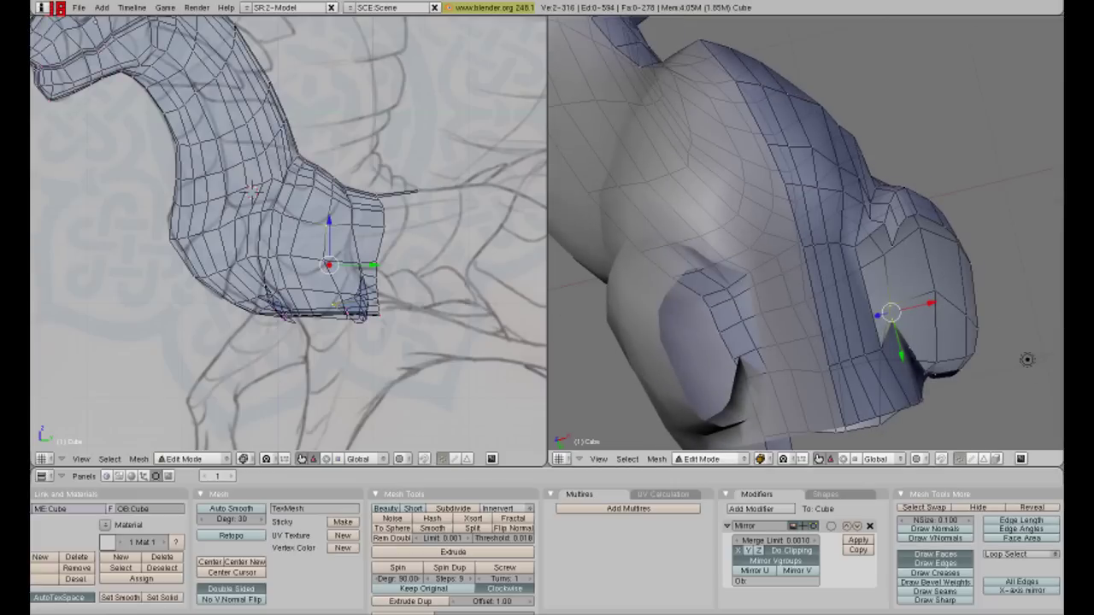
{"action": "mouse_move", "coordinate": [803, 240]}
{"action": "middle_mouse_down"}
{"action": "mouse_move", "coordinate": [855, 282]}
{"action": "mouse_move", "coordinate": [820, 256]}
{"action": "middle_mouse_up"}
{"action": "key", "text": "g"}
{"action": "key", "text": "Return"}
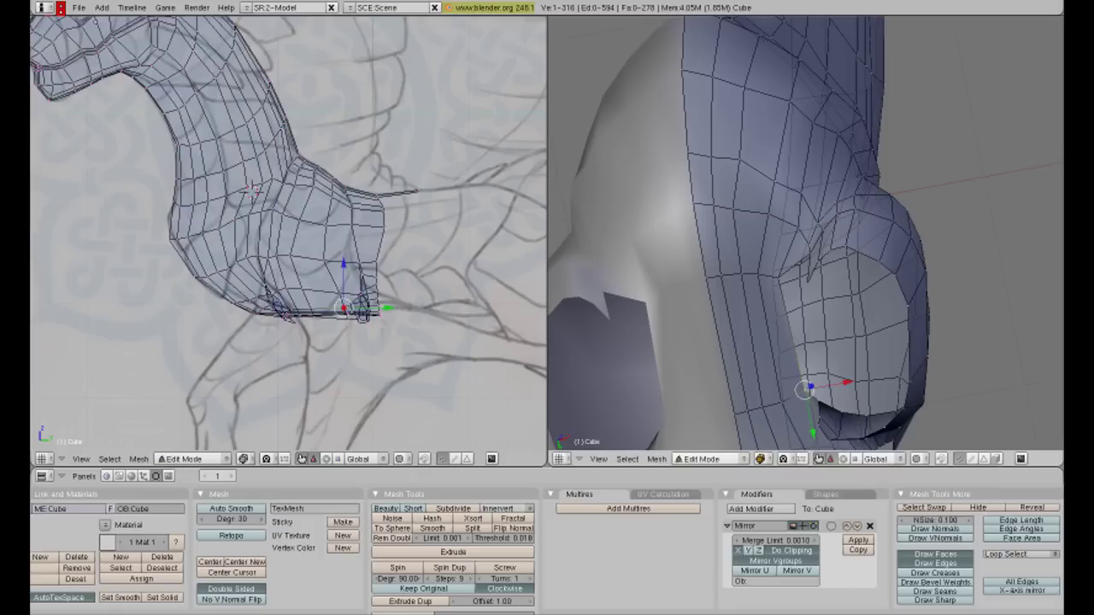
{"action": "left_click", "coordinate": [831, 280]}
- Deselect, then move a rim vertex along X and up to the right
{"action": "middle_click_drag", "start_coordinate": [832, 280], "coordinate": [842, 239]}
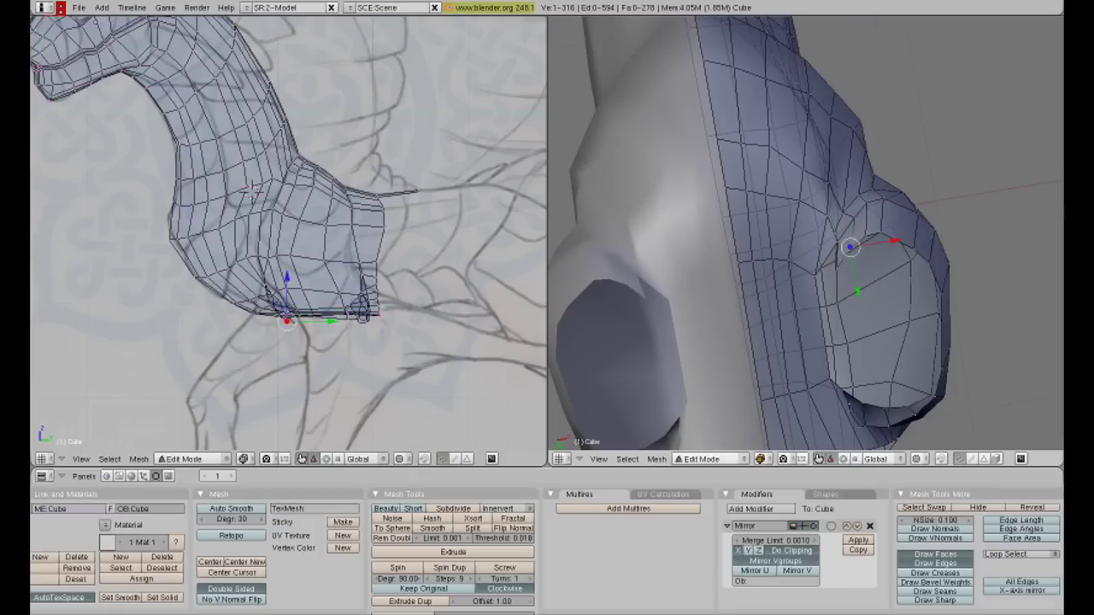
{"action": "middle_click_drag", "start_coordinate": [820, 256], "coordinate": [855, 239]}
{"action": "key", "text": "a"}
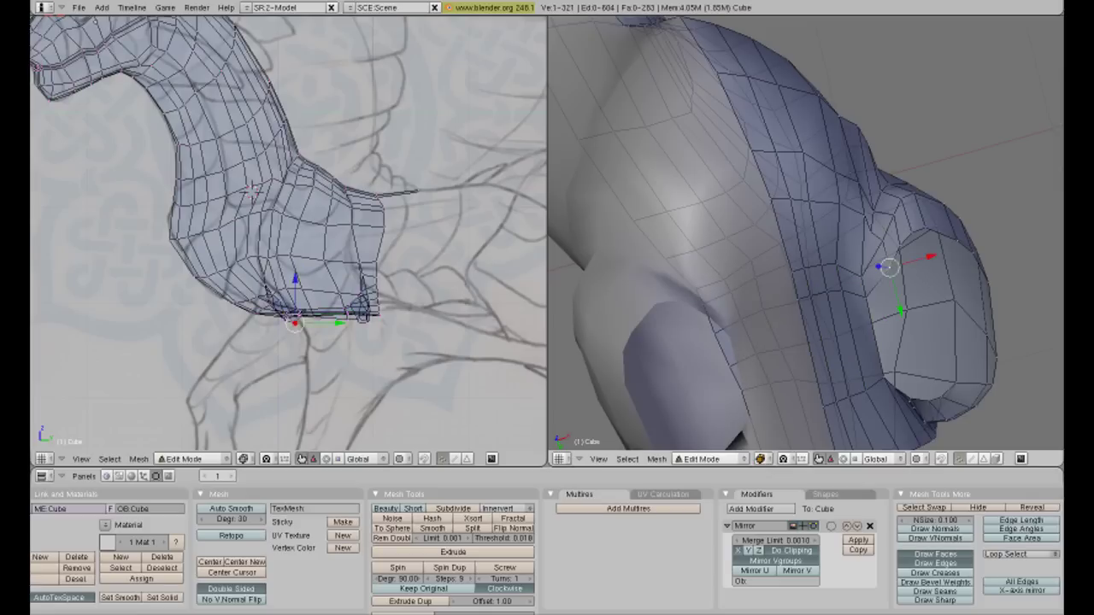
{"action": "middle_click_drag", "start_coordinate": [855, 256], "coordinate": [893, 227]}
{"action": "key", "text": "g"}
{"action": "key", "text": "x"}
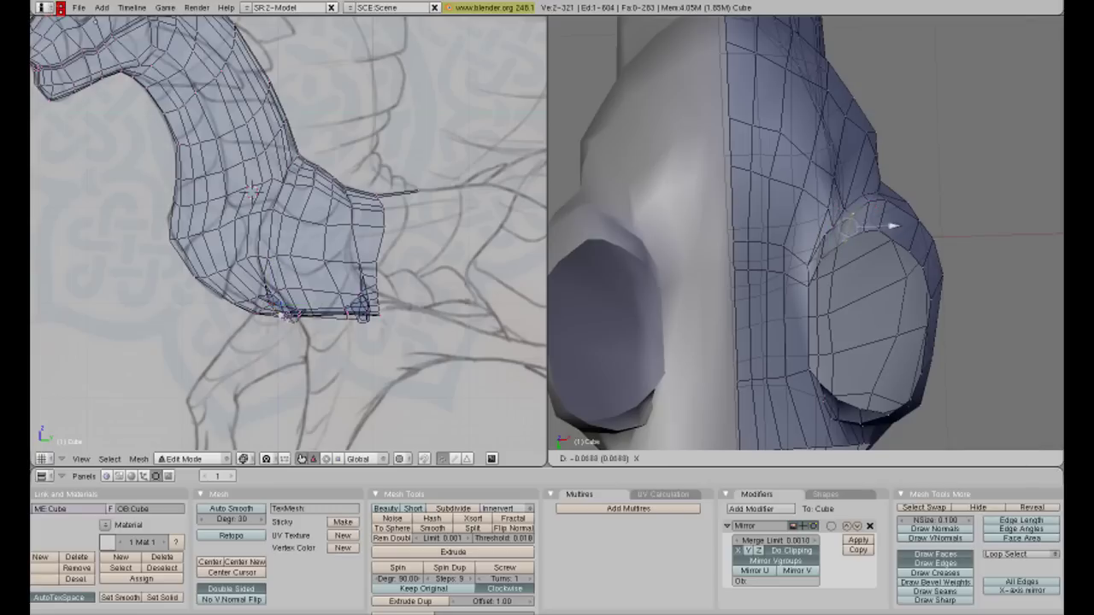
{"action": "key", "text": "g"}
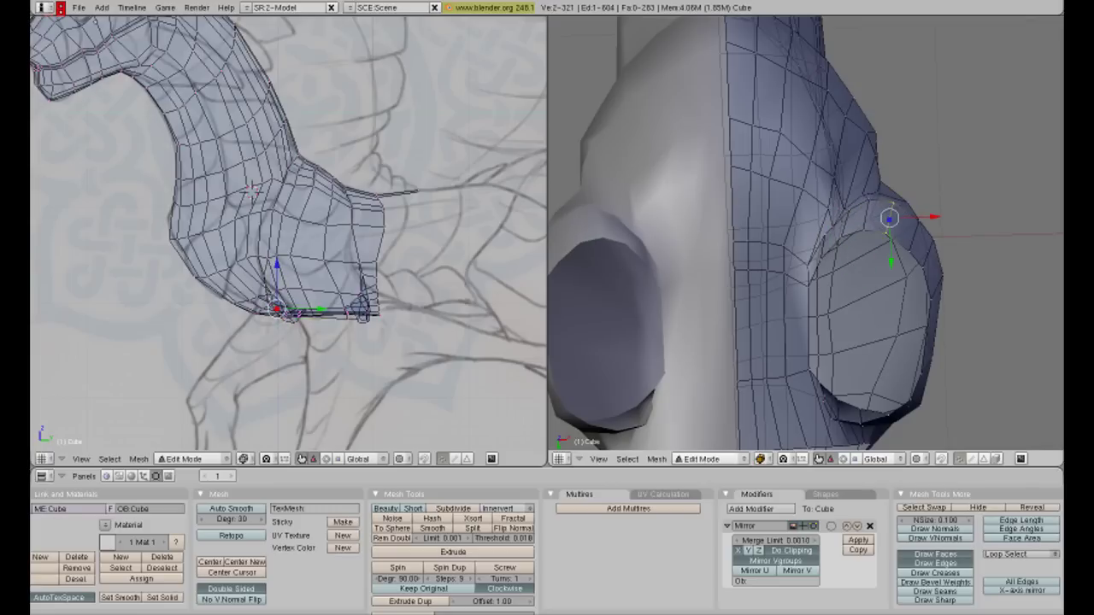
- Reposition a rim vertex from the side view
{"action": "middle_click_drag", "start_coordinate": [889, 222], "coordinate": [1015, 139]}
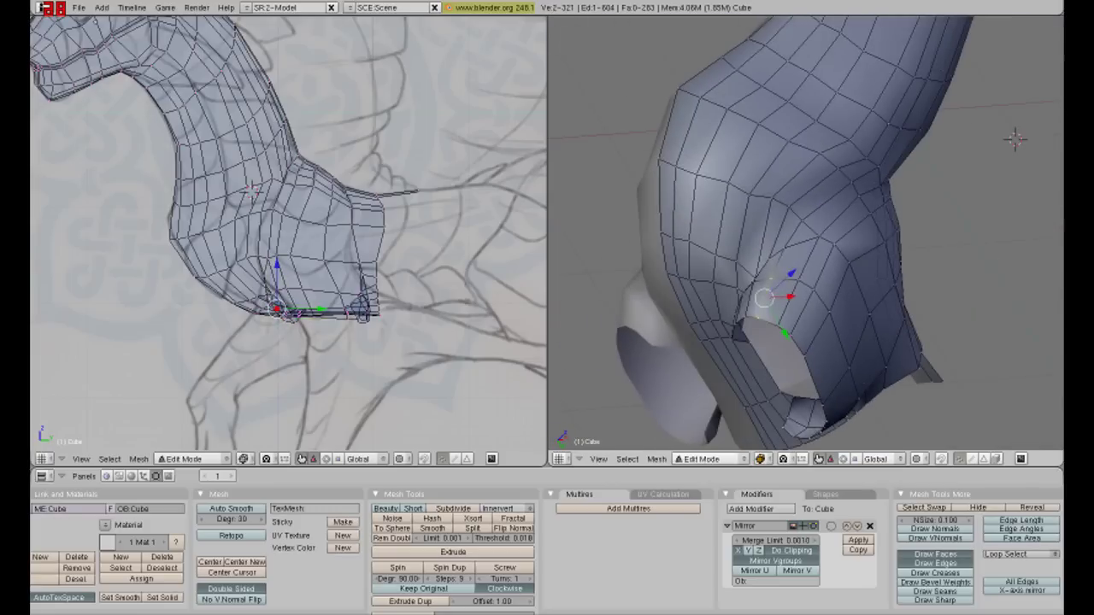
{"action": "scroll", "coordinate": [288, 240], "scroll_direction": "up", "scroll_amount": 2}
{"action": "key", "text": "g"}
{"action": "key", "text": "Return"}
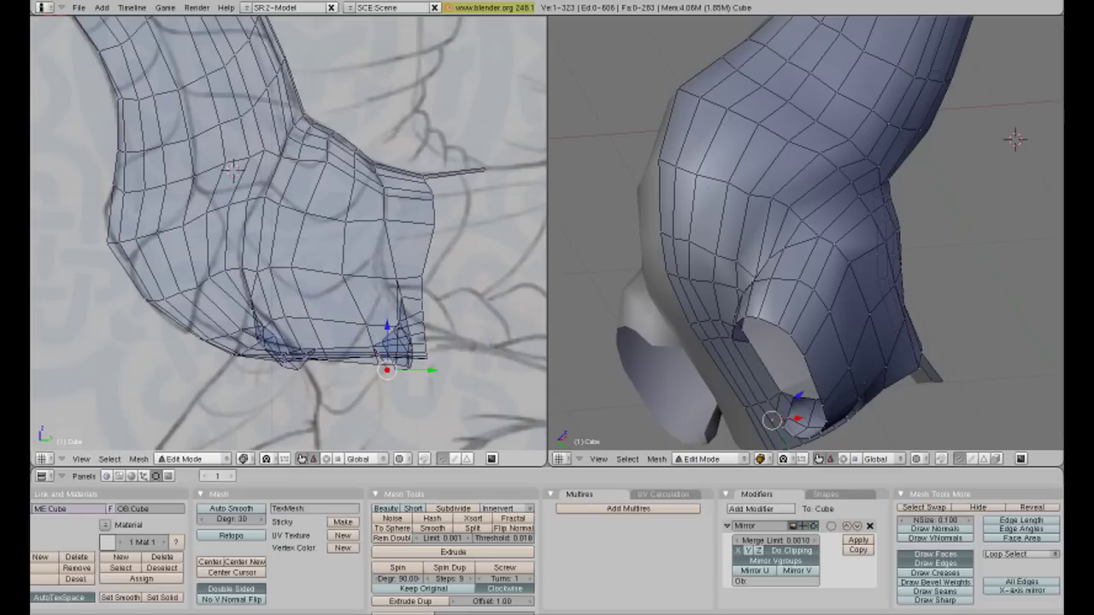
{"action": "middle_click_drag", "start_coordinate": [1015, 138], "coordinate": [940, 188]}
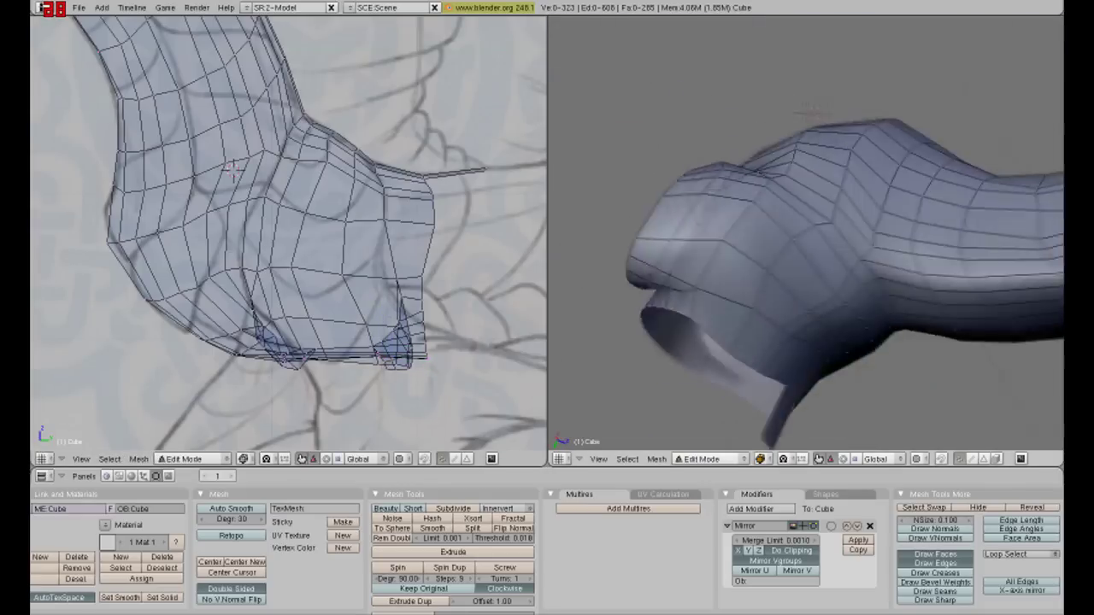
{"action": "mouse_move", "coordinate": [940, 188]}
{"action": "middle_mouse_down"}
{"action": "mouse_move", "coordinate": [854, 256]}
{"action": "mouse_move", "coordinate": [923, 239]}
{"action": "middle_mouse_up"}
- Slide an edge loop around the opening and add a new loop cut
{"action": "key", "text": "ctrl+r"}
{"action": "left_click", "coordinate": [760, 325]}
{"action": "key", "text": "Return"}
{"action": "key", "text": "ctrl+r"}
{"action": "left_click", "coordinate": [1034, 114]}
{"action": "middle_click_drag", "start_coordinate": [1034, 114], "coordinate": [1043, 210]}
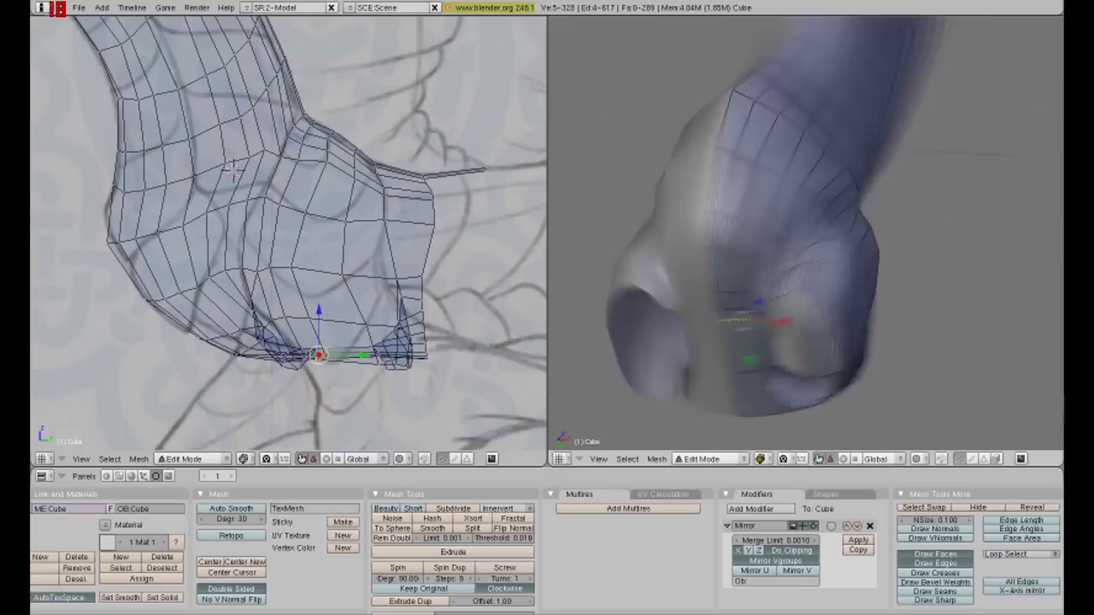
- Move another rim vertex and add the opening's top edge to the selection
{"action": "key", "text": "a"}
{"action": "mouse_move", "coordinate": [1042, 210]}
{"action": "middle_mouse_down"}
{"action": "mouse_move", "coordinate": [812, 274]}
{"action": "mouse_move", "coordinate": [1002, 247]}
{"action": "mouse_move", "coordinate": [994, 237]}
{"action": "mouse_move", "coordinate": [1021, 171]}
{"action": "middle_mouse_up"}
{"action": "key", "text": "g"}
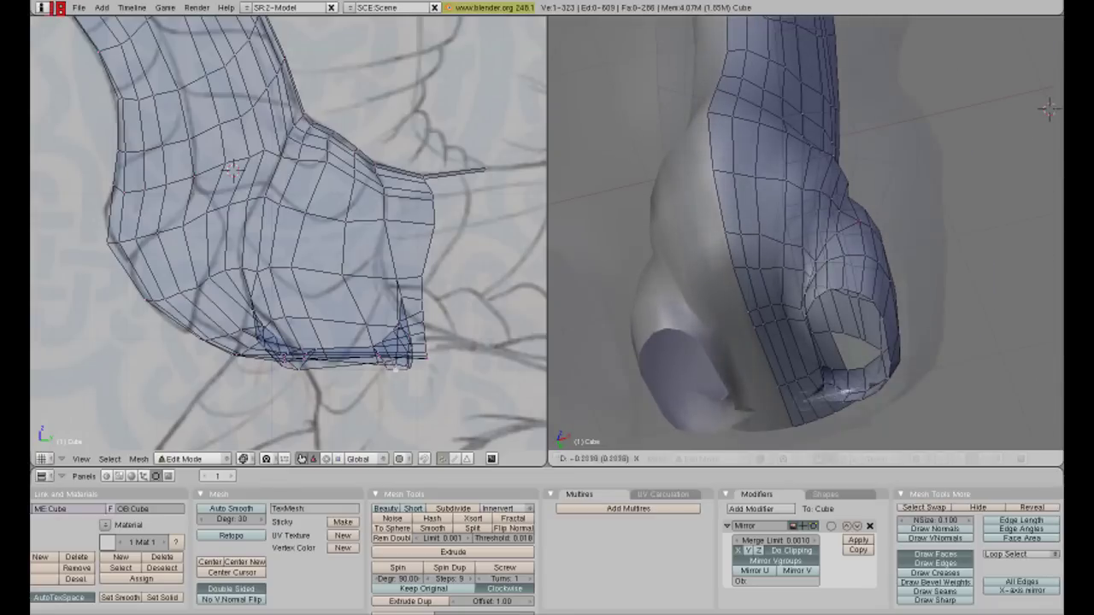
{"action": "left_click", "coordinate": [1047, 109]}
{"action": "mouse_move", "coordinate": [1048, 109]}
{"action": "middle_mouse_down"}
{"action": "mouse_move", "coordinate": [923, 222]}
{"action": "mouse_move", "coordinate": [854, 240]}
{"action": "middle_mouse_up"}
{"action": "right_click", "coordinate": [728, 224], "text": "shift"}
{"action": "middle_click_drag", "start_coordinate": [233, 168], "coordinate": [269, 104], "text": "shift"}
{"action": "mouse_move", "coordinate": [854, 239]}
{"action": "middle_mouse_down"}
{"action": "mouse_move", "coordinate": [786, 188]}
{"action": "mouse_move", "coordinate": [769, 222]}
{"action": "mouse_move", "coordinate": [803, 239]}
{"action": "mouse_move", "coordinate": [786, 257]}
{"action": "middle_mouse_up"}
- Nudge the selected rim vertices into position with several small moves
{"action": "key", "text": "g"}
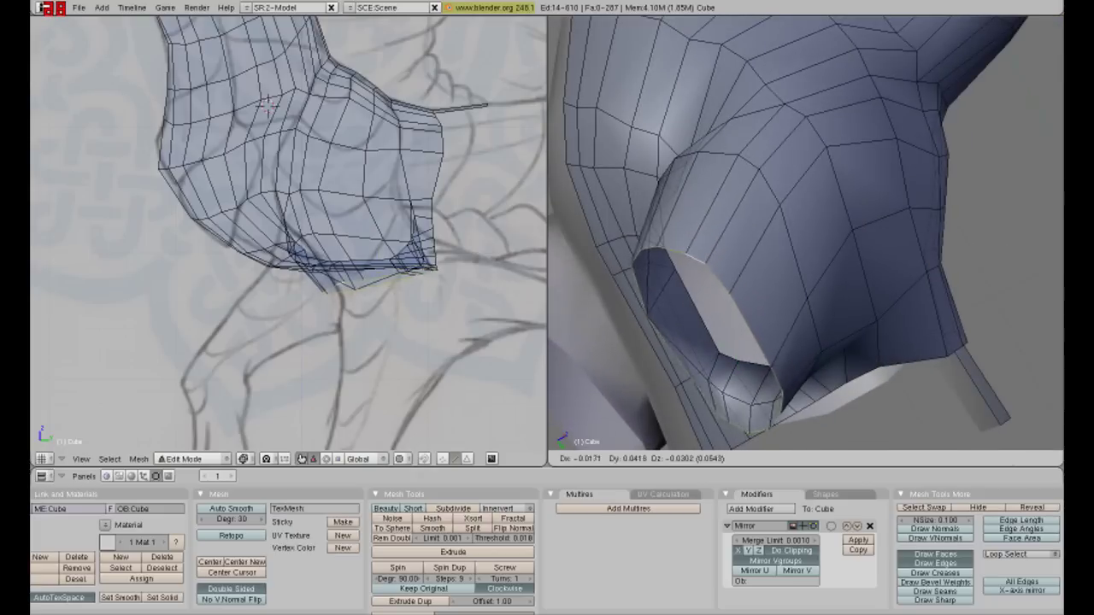
{"action": "key", "text": "Return"}
{"action": "key", "text": "g"}
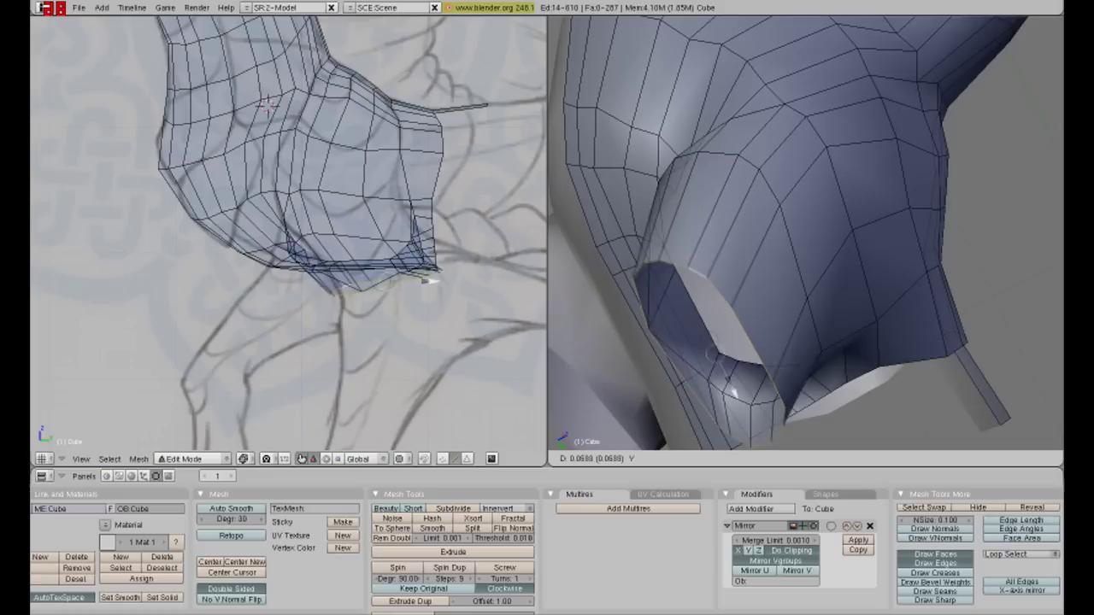
{"action": "key", "text": "Return"}
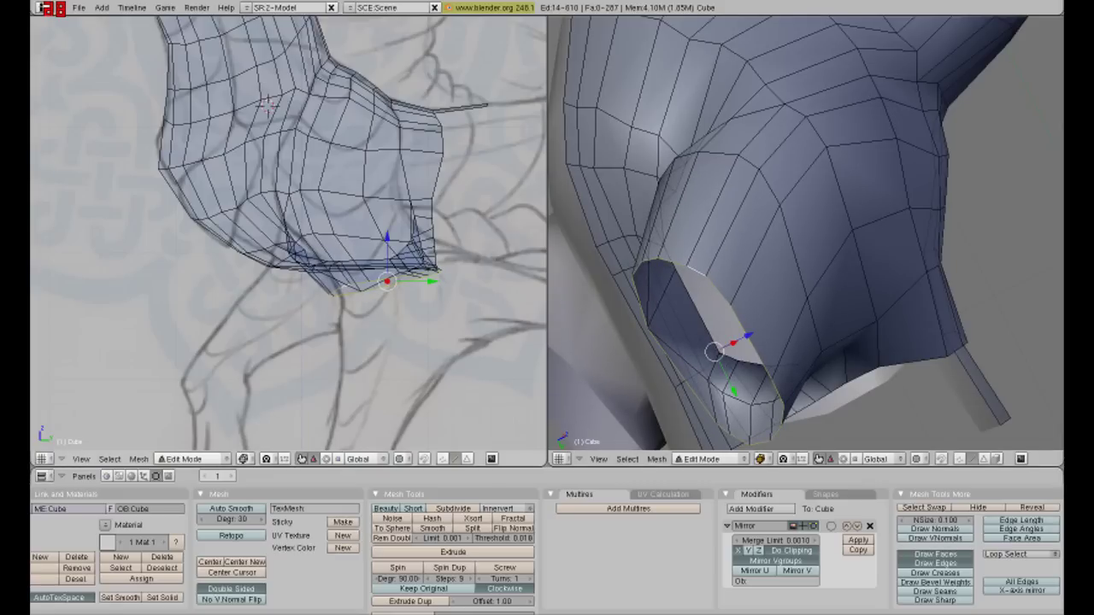
{"action": "key", "text": "g"}
{"action": "key", "text": "Return"}
- Start a Z-scale, then shift the rim along Y and rotate it slightly
{"action": "key", "text": "s"}
{"action": "key", "text": "z"}
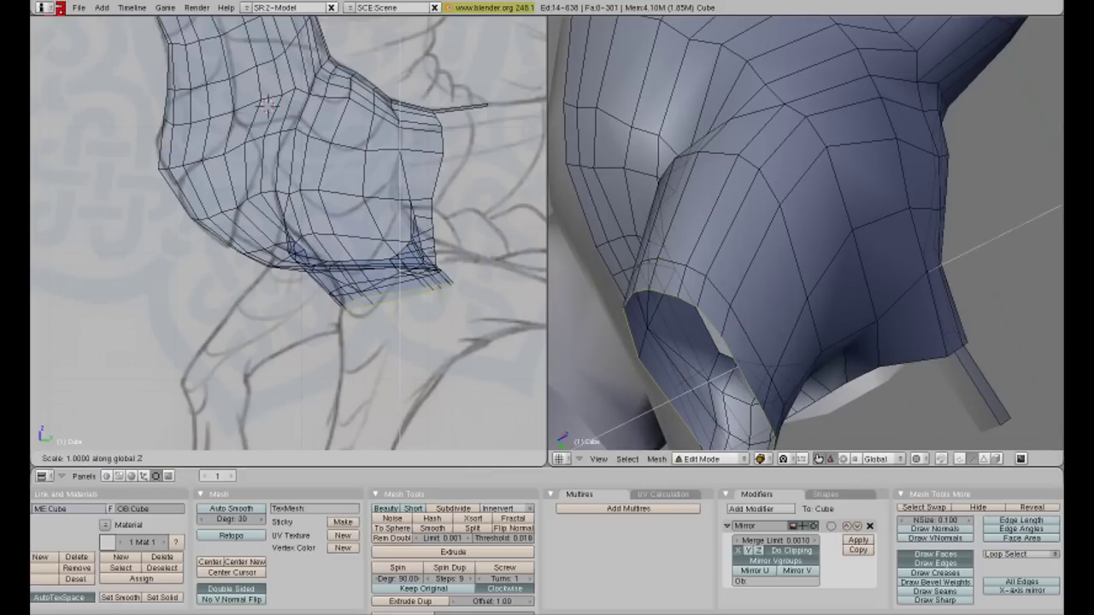
{"action": "key", "text": "g"}
{"action": "key", "text": "y"}
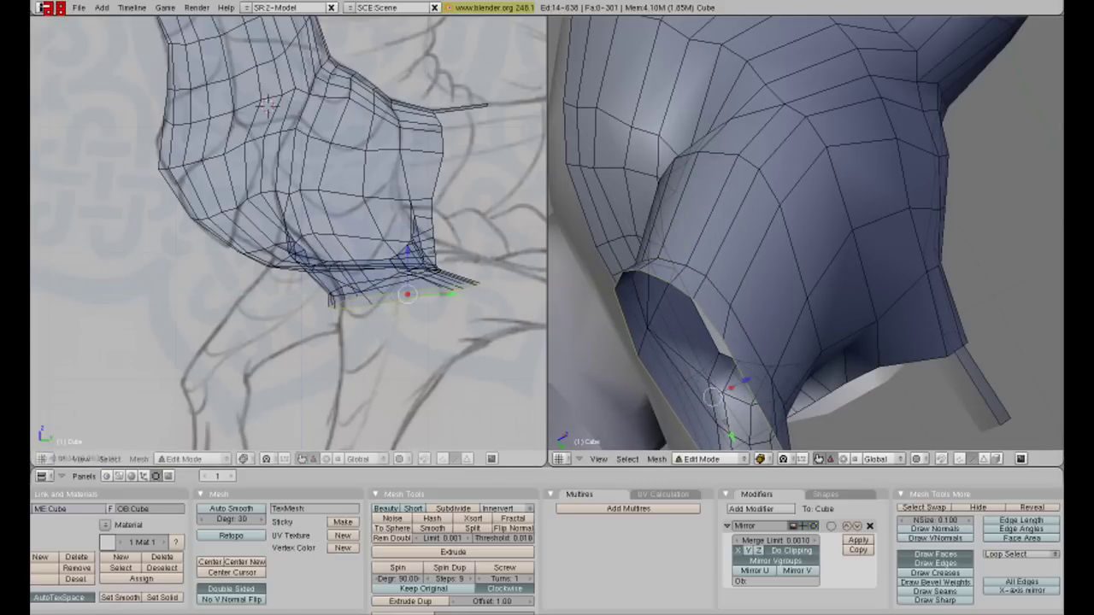
{"action": "key", "text": "Return"}
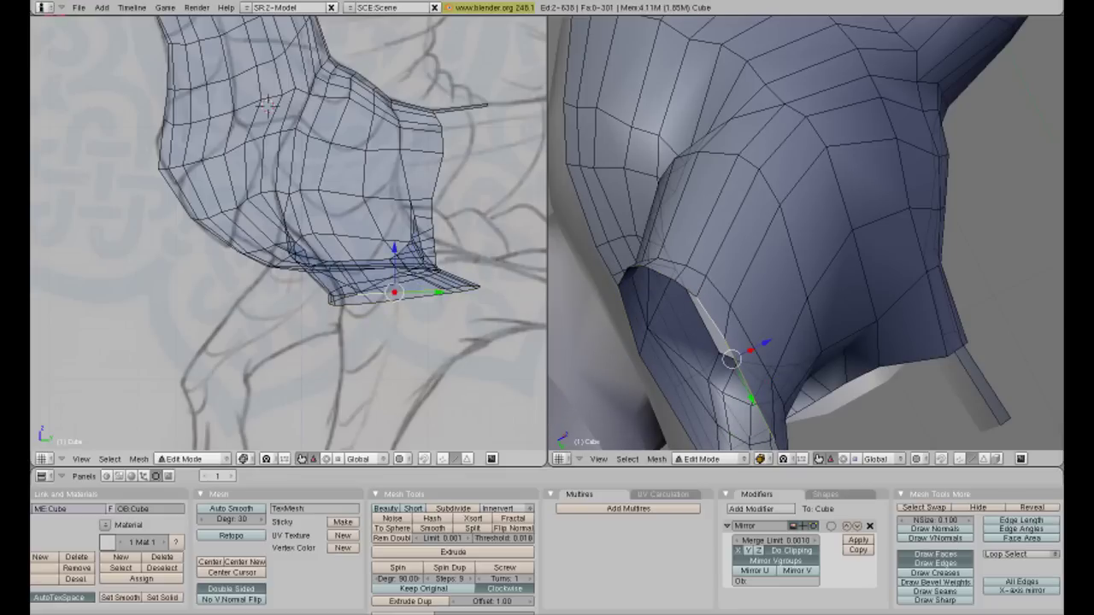
{"action": "key", "text": "r"}
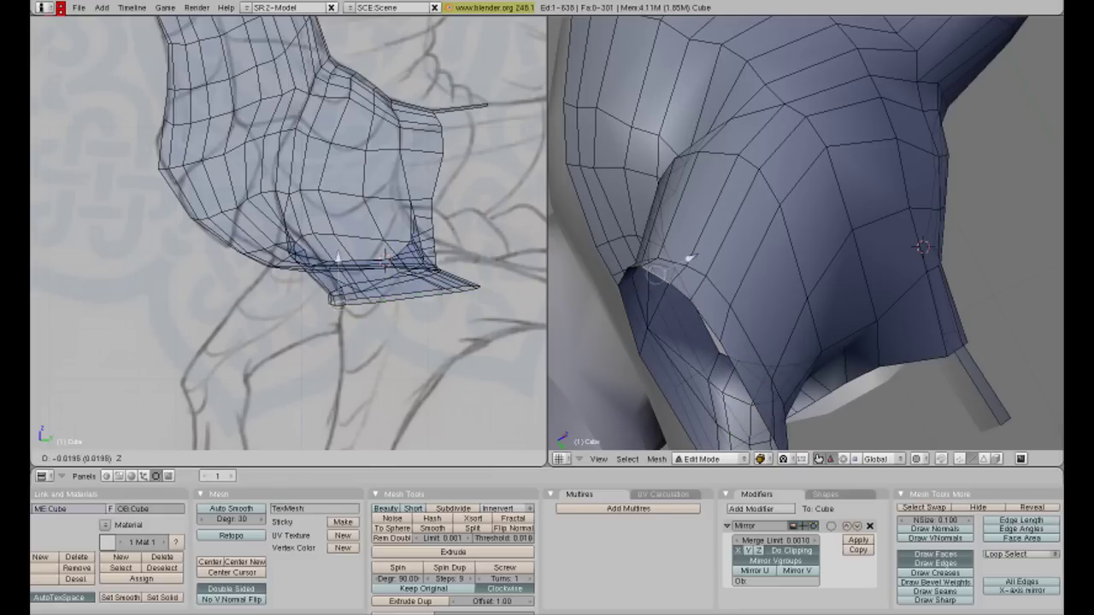
{"action": "key", "text": "Return"}
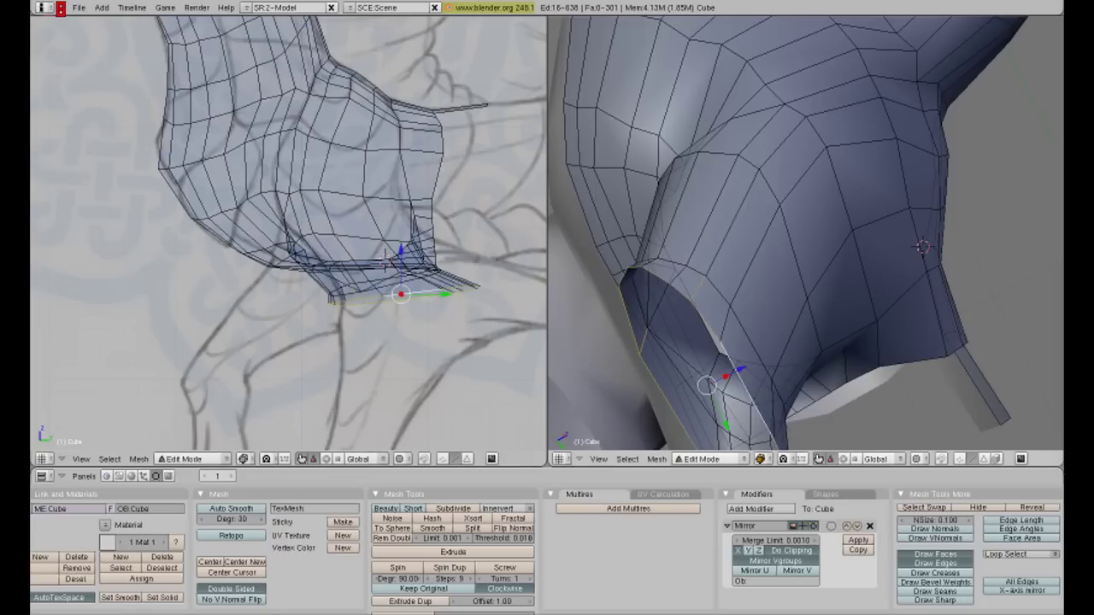
- Move the rim once more and extrude it along Y into the leg tube
{"action": "key", "text": "g"}
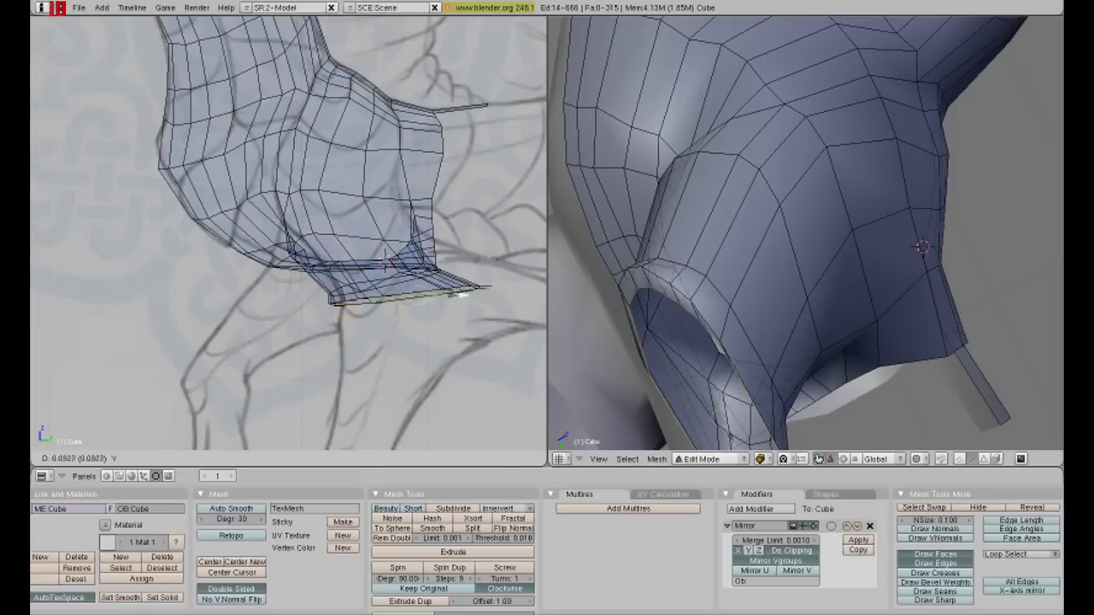
{"action": "key", "text": "Return"}
{"action": "key", "text": "e"}
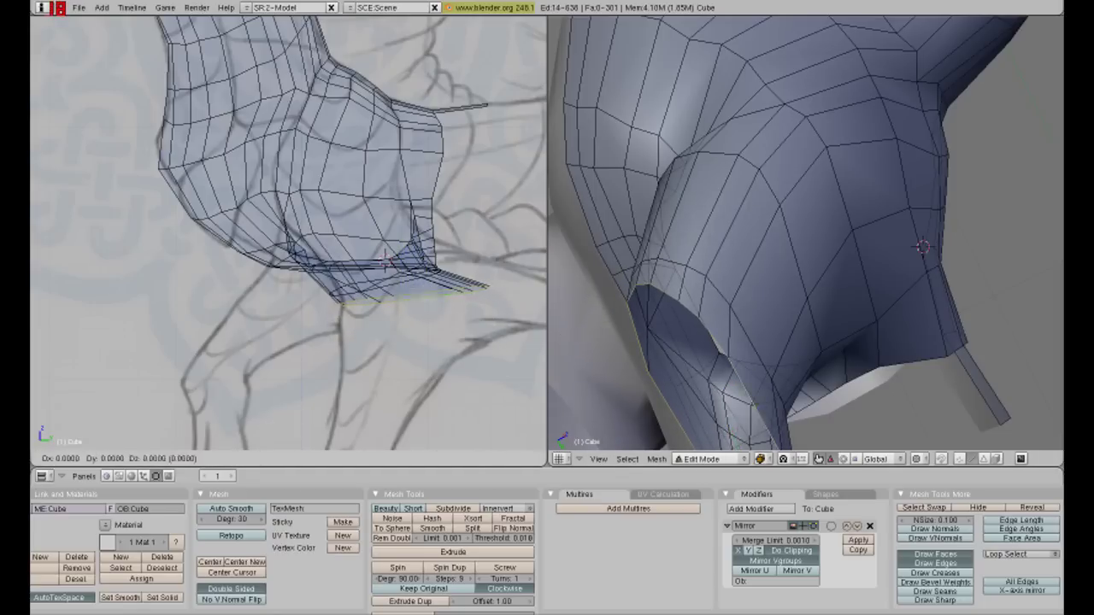
{"action": "key", "text": "y"}
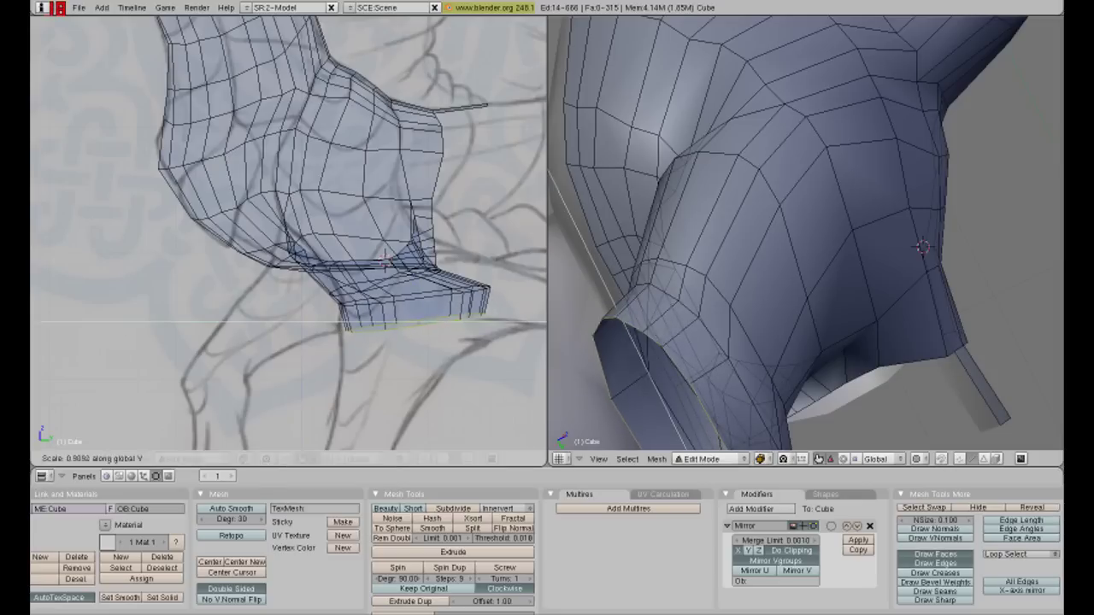
- Extrude the leg rim further down toward the ground
{"action": "key", "text": "e"}
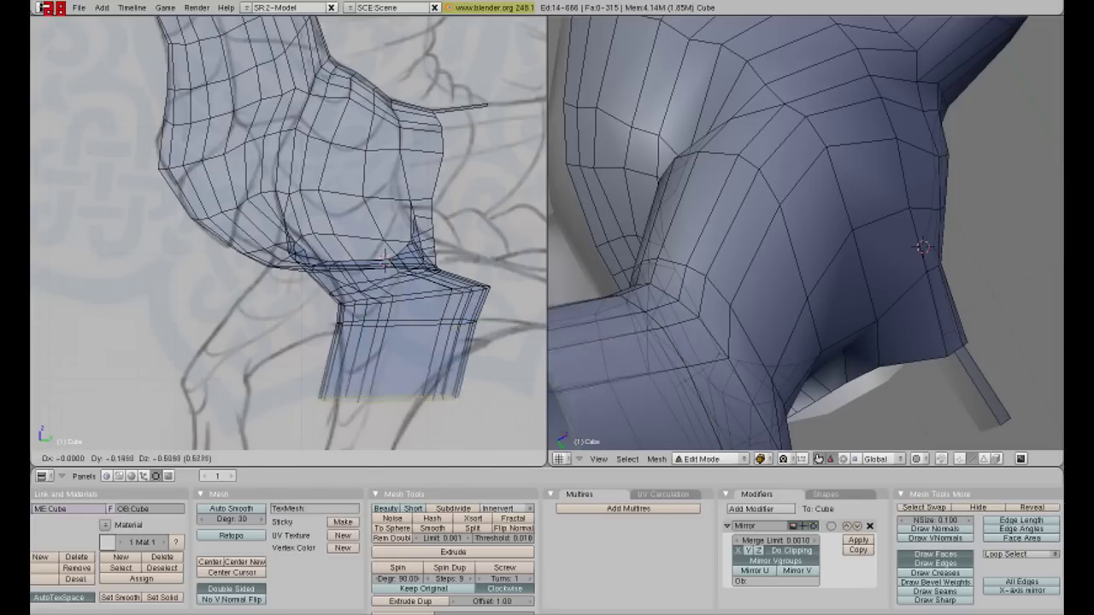
{"action": "key", "text": "Return"}
{"action": "middle_click_drag", "start_coordinate": [803, 256], "coordinate": [855, 248]}
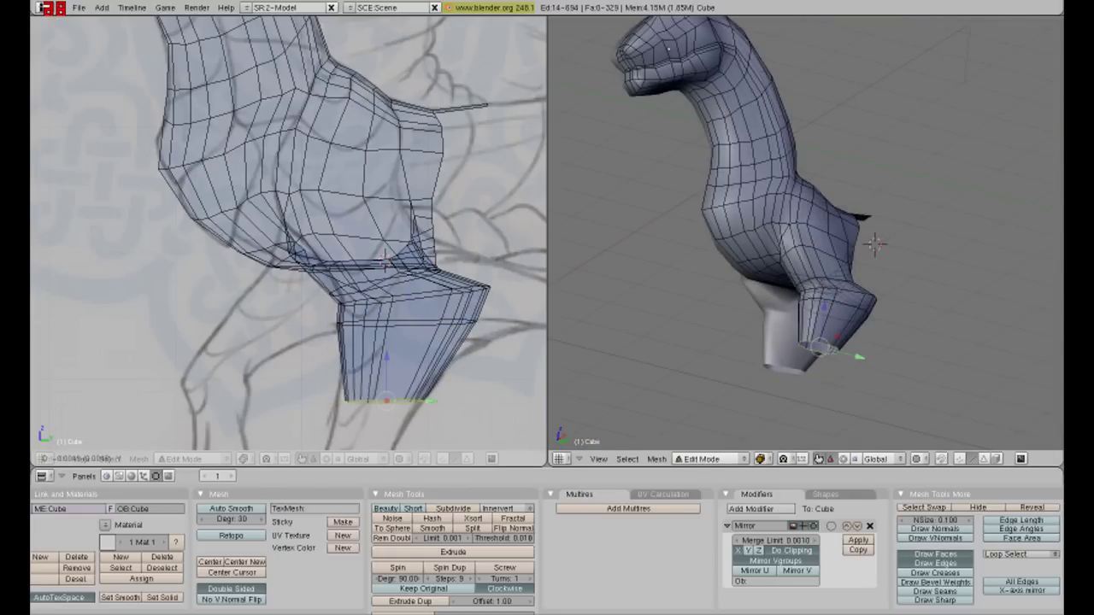
{"action": "scroll", "coordinate": [288, 232], "scroll_direction": "down", "scroll_amount": 3}
{"action": "mouse_move", "coordinate": [874, 244]}
{"action": "middle_mouse_down"}
{"action": "mouse_move", "coordinate": [866, 199]}
{"action": "mouse_move", "coordinate": [948, 205]}
{"action": "mouse_move", "coordinate": [988, 237]}
{"action": "middle_mouse_up"}
{"action": "scroll", "coordinate": [288, 233], "scroll_direction": "up", "scroll_amount": 2}
- Extrude the leg bottom again, shrink it and move it down to the ground
{"action": "key", "text": "e"}
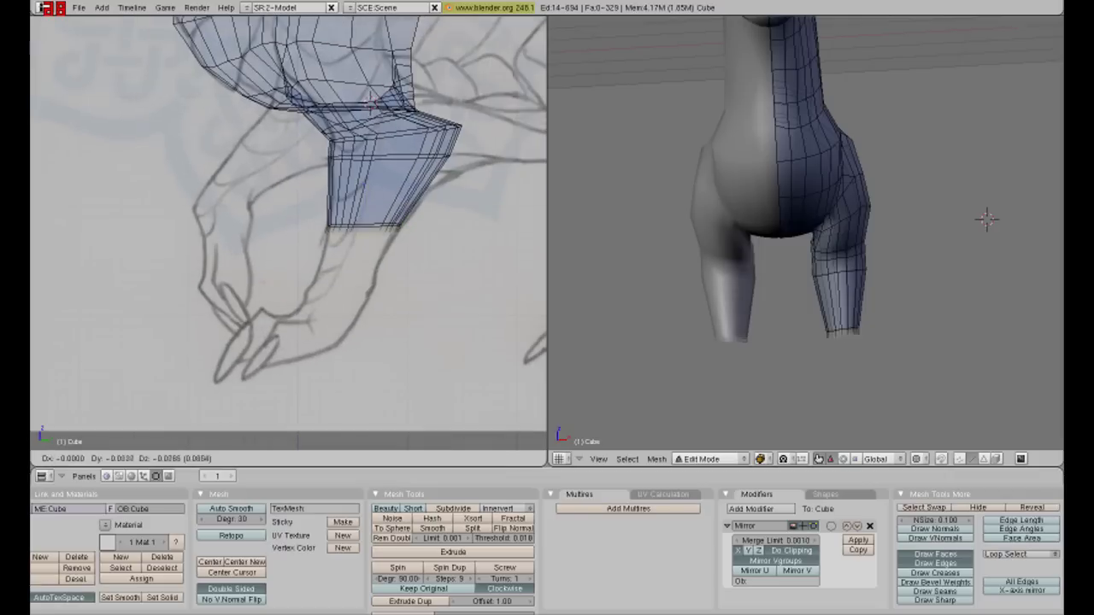
{"action": "key", "text": "s"}
{"action": "key", "text": "g"}
{"action": "left_click", "coordinate": [279, 248]}
- Narrow the foot faces along X, lower them, then rescale them along Y
{"action": "key", "text": "s"}
{"action": "key", "text": "x"}
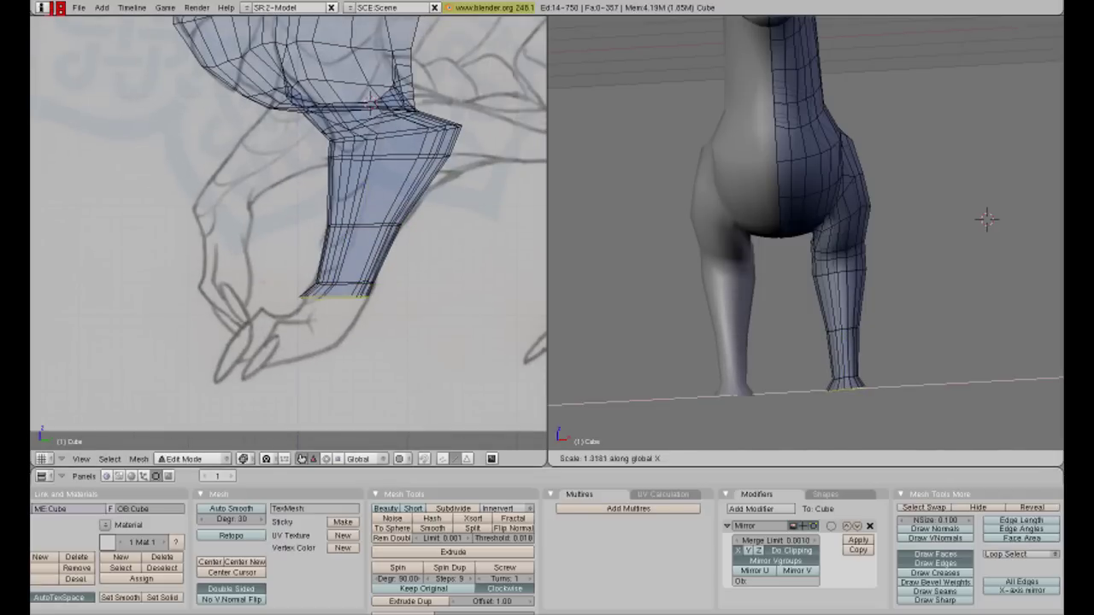
{"action": "key", "text": "Return"}
{"action": "key", "text": "g"}
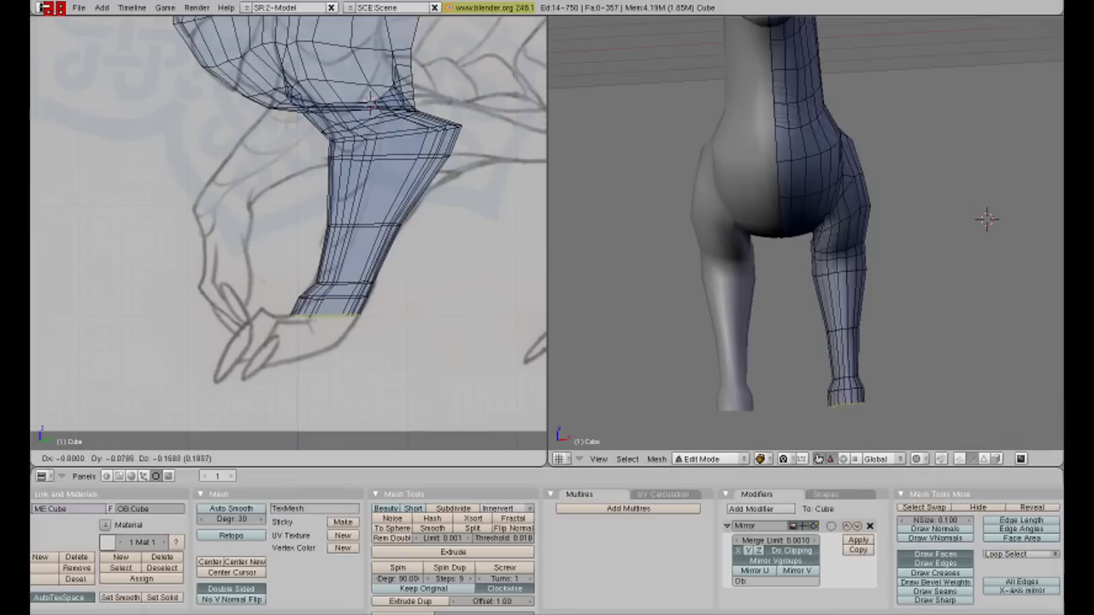
{"action": "key", "text": "Return"}
{"action": "key", "text": "s"}
{"action": "key", "text": "y"}
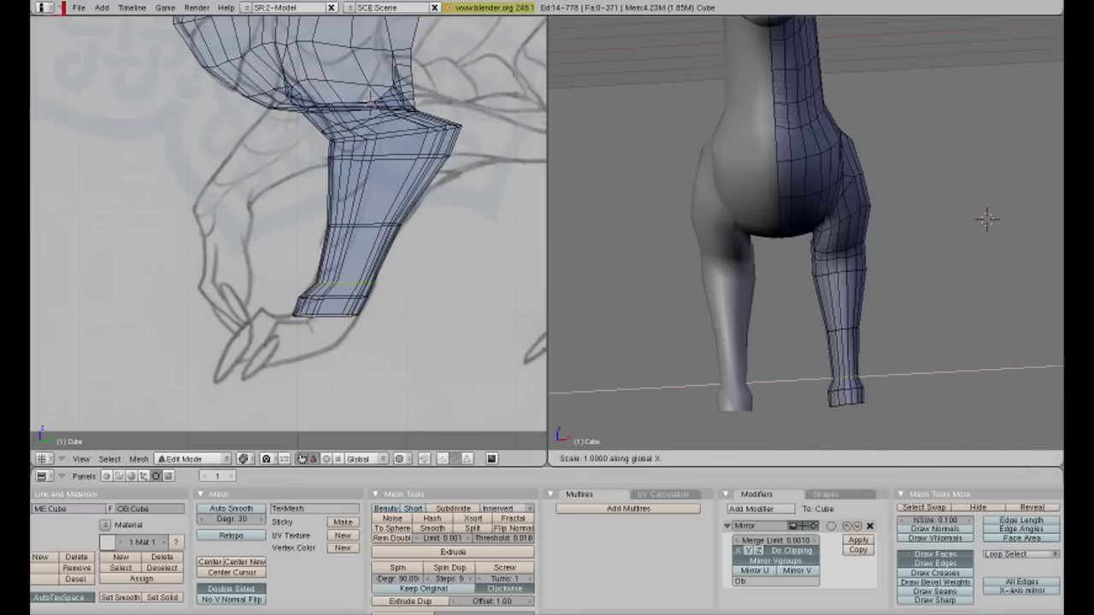
{"action": "key", "text": "Return"}
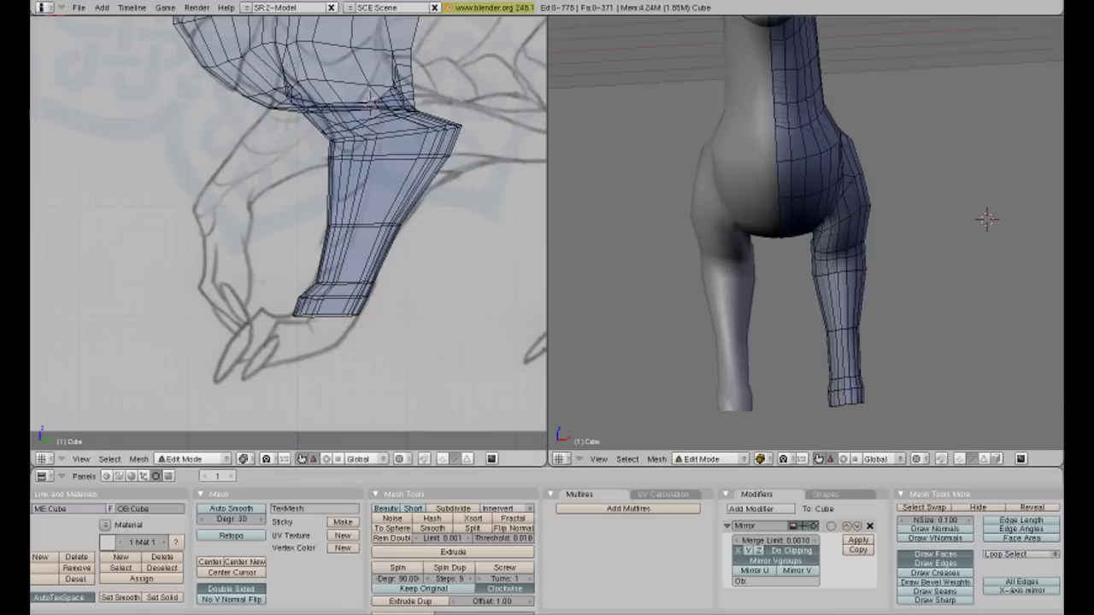
- Return the left view to the sketch side view and extrude a new point from the shoulder
{"action": "scroll", "coordinate": [288, 231], "scroll_direction": "down", "scroll_amount": 2}
{"action": "mouse_move", "coordinate": [288, 231]}
{"action": "middle_mouse_down"}
{"action": "mouse_move", "coordinate": [231, 201]}
{"action": "mouse_move", "coordinate": [342, 78]}
{"action": "middle_mouse_up"}
{"action": "key", "text": "KP_3"}
{"action": "scroll", "coordinate": [342, 78], "scroll_direction": "up", "scroll_amount": 1}
{"action": "scroll", "coordinate": [342, 77], "scroll_direction": "up", "scroll_amount": 3}
{"action": "mouse_move", "coordinate": [987, 219]}
{"action": "middle_mouse_down"}
{"action": "mouse_move", "coordinate": [667, 376]}
{"action": "mouse_move", "coordinate": [791, 394]}
{"action": "mouse_move", "coordinate": [758, 361]}
{"action": "mouse_move", "coordinate": [635, 293]}
{"action": "mouse_move", "coordinate": [623, 227]}
{"action": "middle_mouse_up"}
{"action": "key", "text": "r"}
{"action": "key", "text": "Return"}
{"action": "key", "text": "g"}
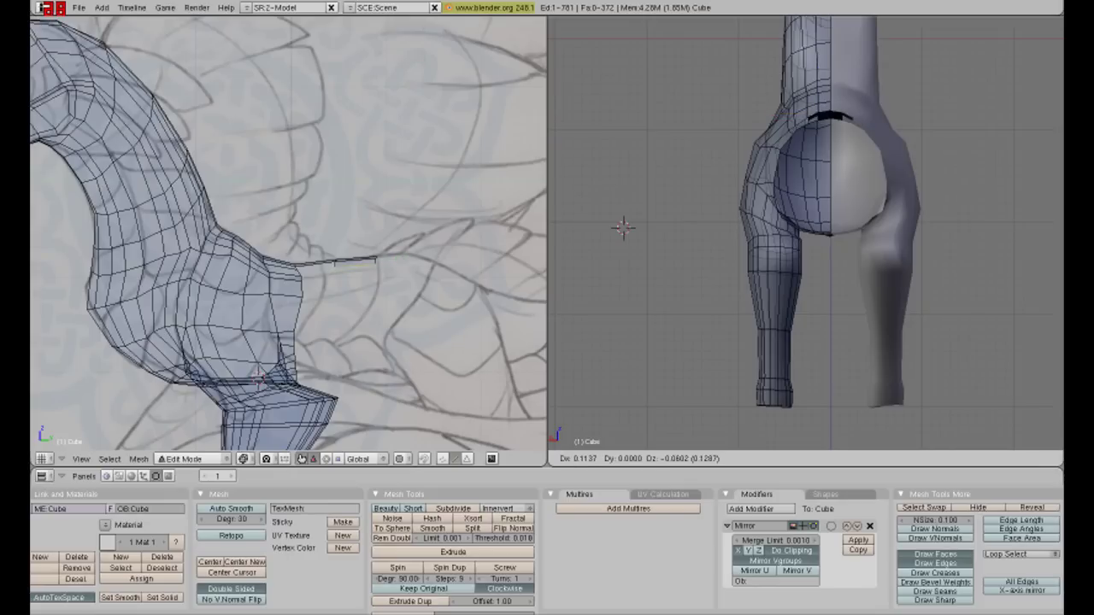
- Extrude the shoulder edge downward twice into a narrow vertical strip of faces
{"action": "key", "text": "Return"}
{"action": "key", "text": "e"}
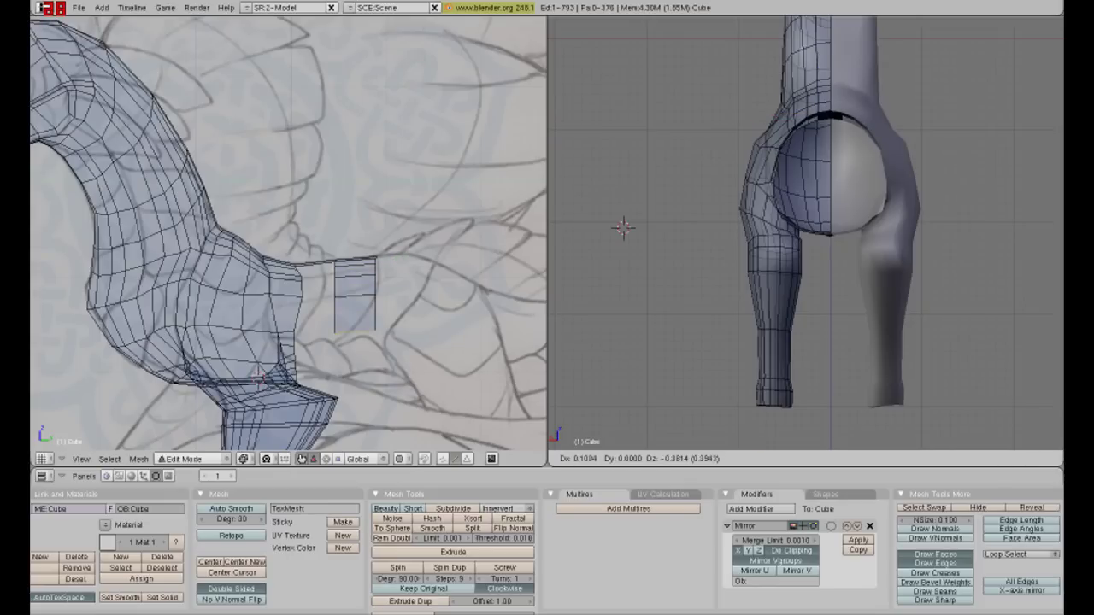
{"action": "key", "text": "Return"}
{"action": "key", "text": "e"}
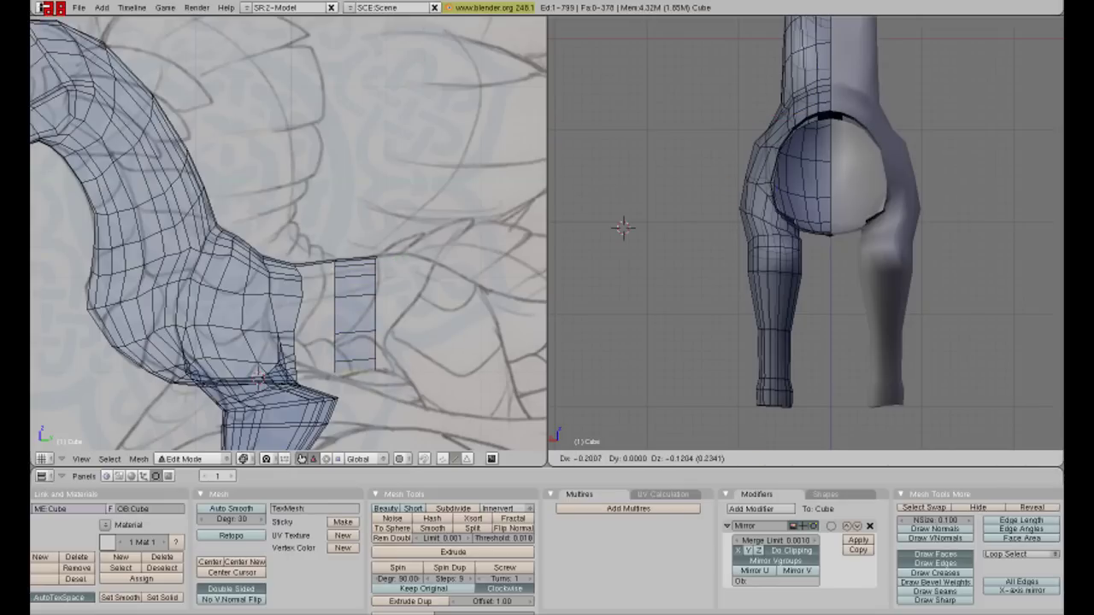
{"action": "key", "text": "Return"}
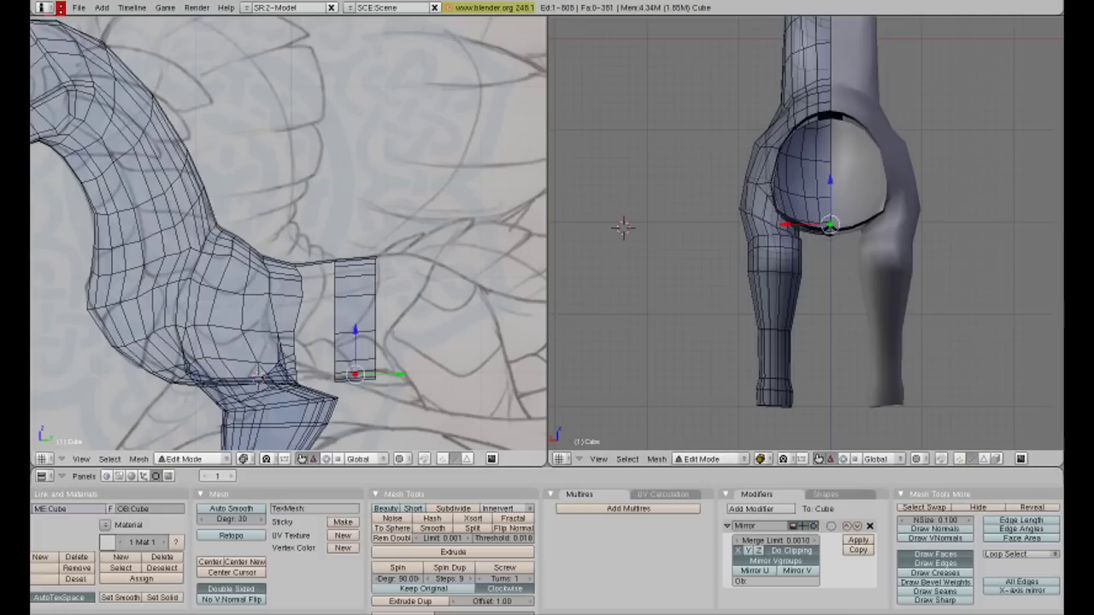
{"action": "scroll", "coordinate": [806, 232], "scroll_direction": "up", "scroll_amount": 5}
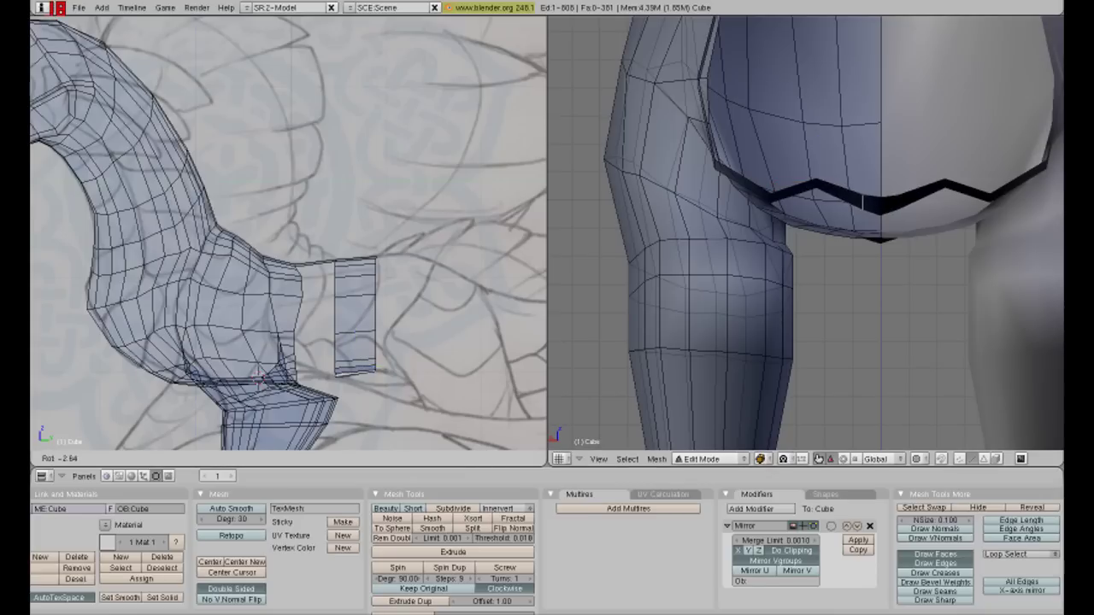
- Flatten the zigzag in the lower edge loop, then select strip and hip-ring vertices
{"action": "right_click", "coordinate": [773, 196], "text": "shift"}
{"action": "left_click_drag", "start_coordinate": [812, 163], "coordinate": [769, 145]}
{"action": "key", "text": "Return"}
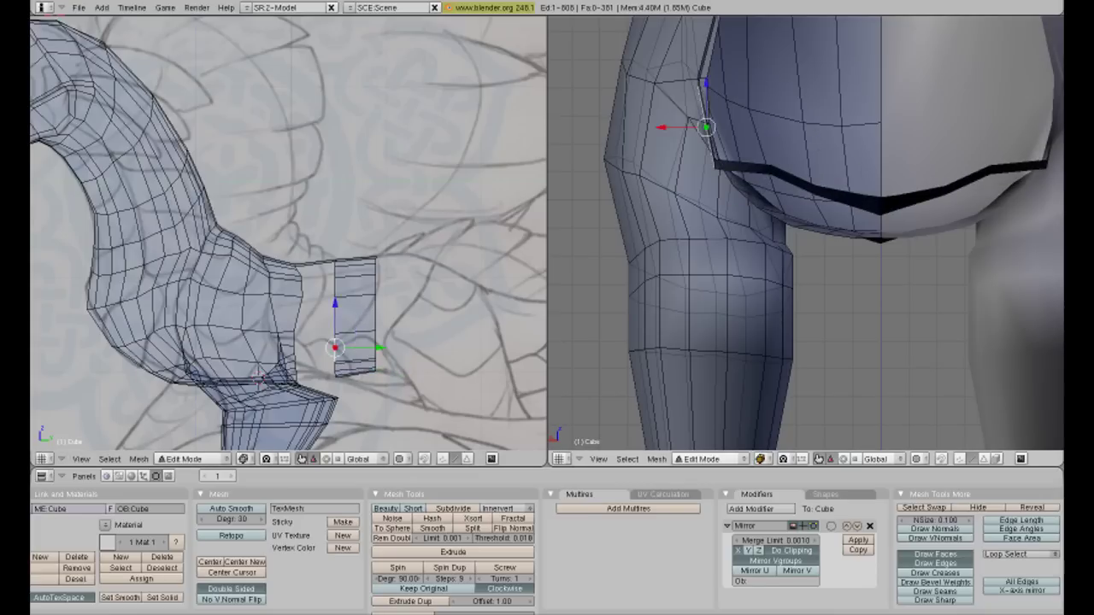
{"action": "right_click", "coordinate": [680, 79]}
{"action": "right_click", "coordinate": [709, 81]}
{"action": "scroll", "coordinate": [806, 233], "scroll_direction": "down", "scroll_amount": 3}
{"action": "middle_click_drag", "start_coordinate": [806, 233], "coordinate": [581, 367]}
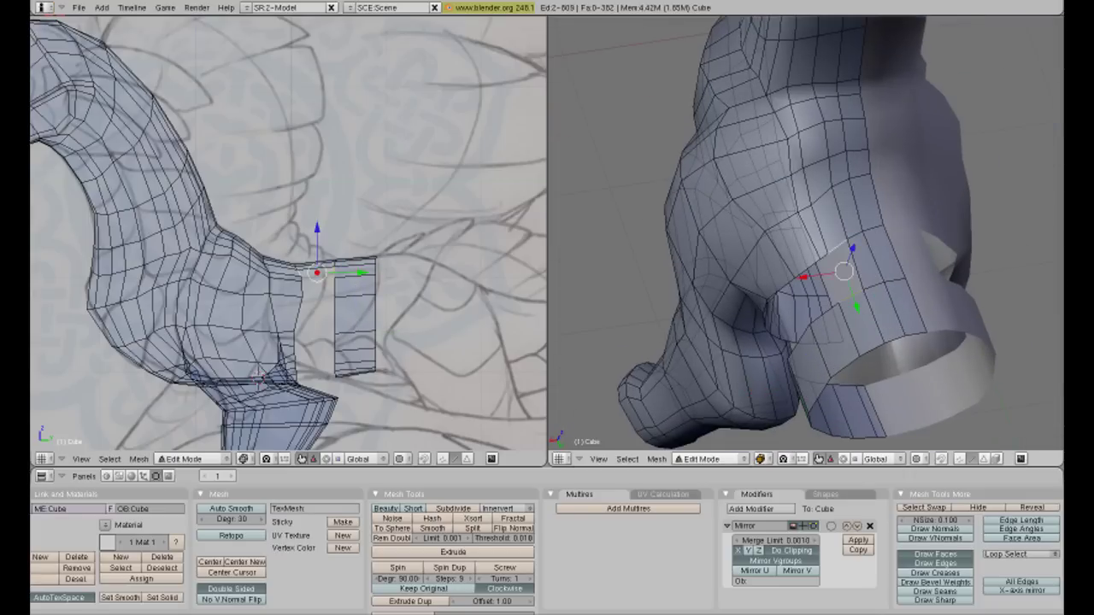
{"action": "right_click", "coordinate": [858, 323]}
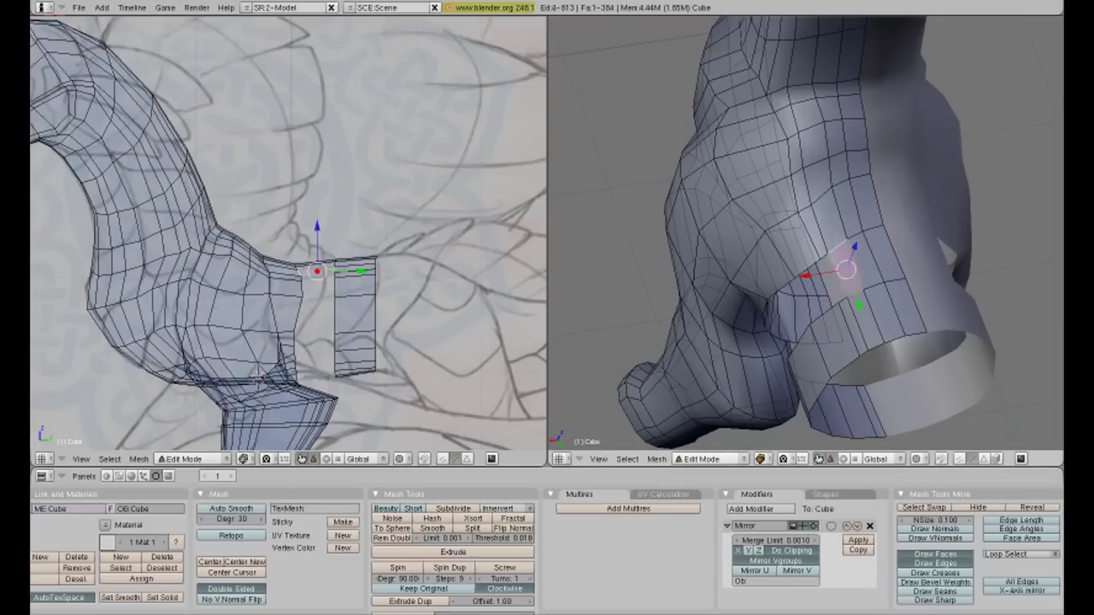
{"action": "scroll", "coordinate": [805, 233], "scroll_direction": "up", "scroll_amount": 5}
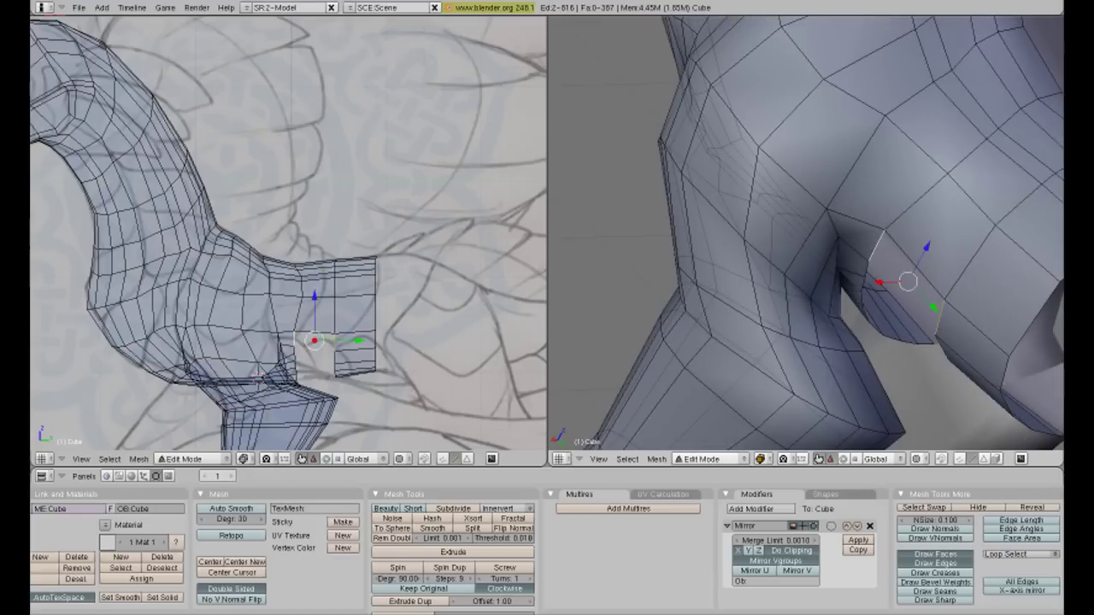
- Clear the selection and add two edge loop cuts around the shoulder ring
{"action": "middle_click_drag", "start_coordinate": [805, 232], "coordinate": [752, 256]}
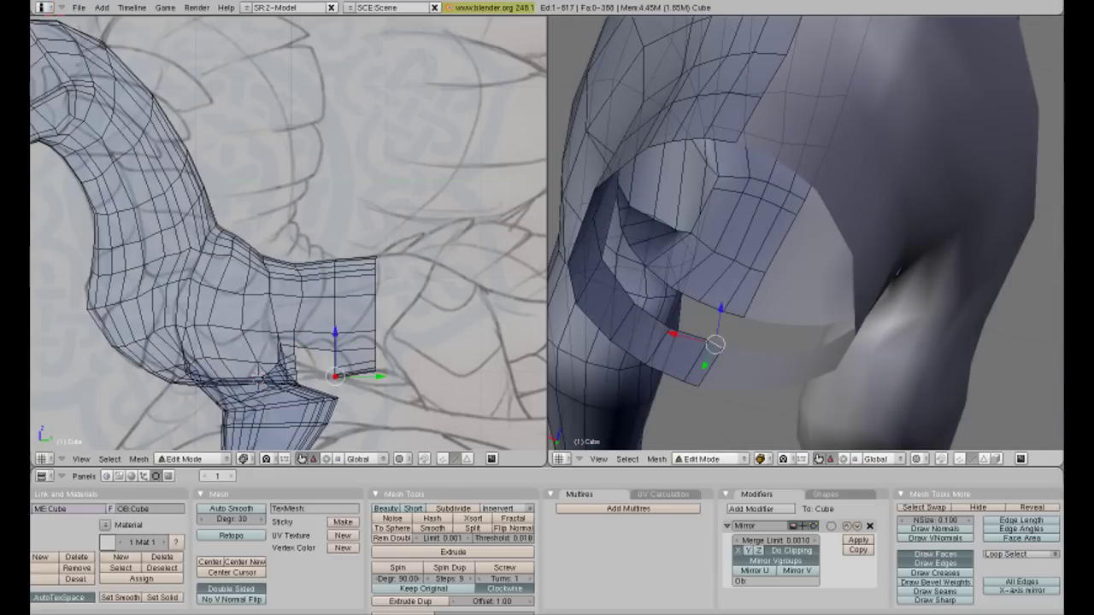
{"action": "right_click", "coordinate": [609, 224]}
{"action": "middle_click_drag", "start_coordinate": [769, 256], "coordinate": [804, 239]}
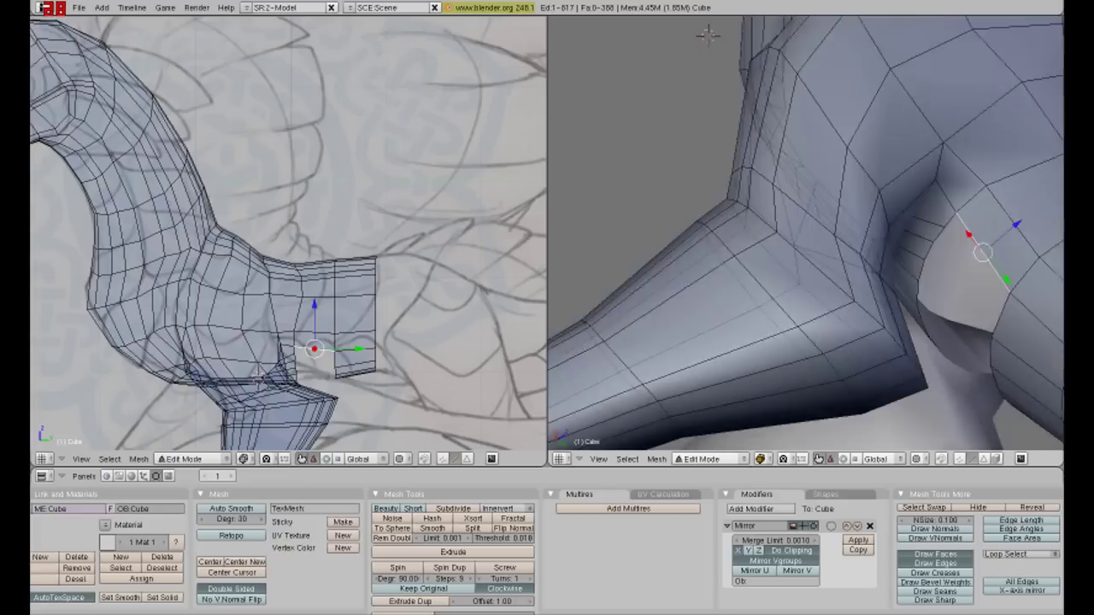
{"action": "key", "text": "a"}
{"action": "key", "text": "ctrl+r"}
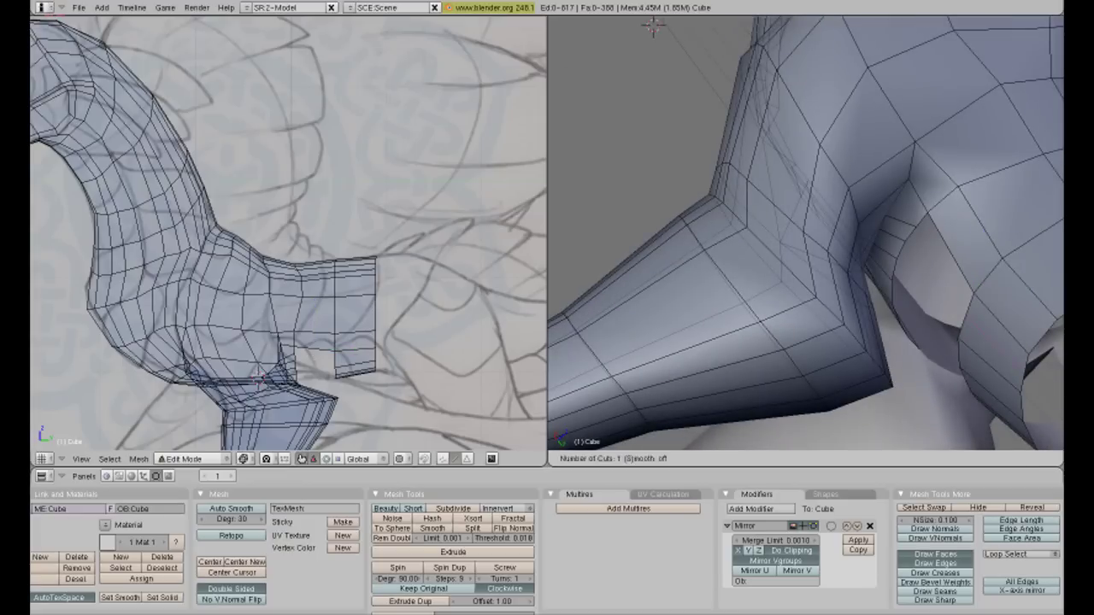
{"action": "key", "text": "Return"}
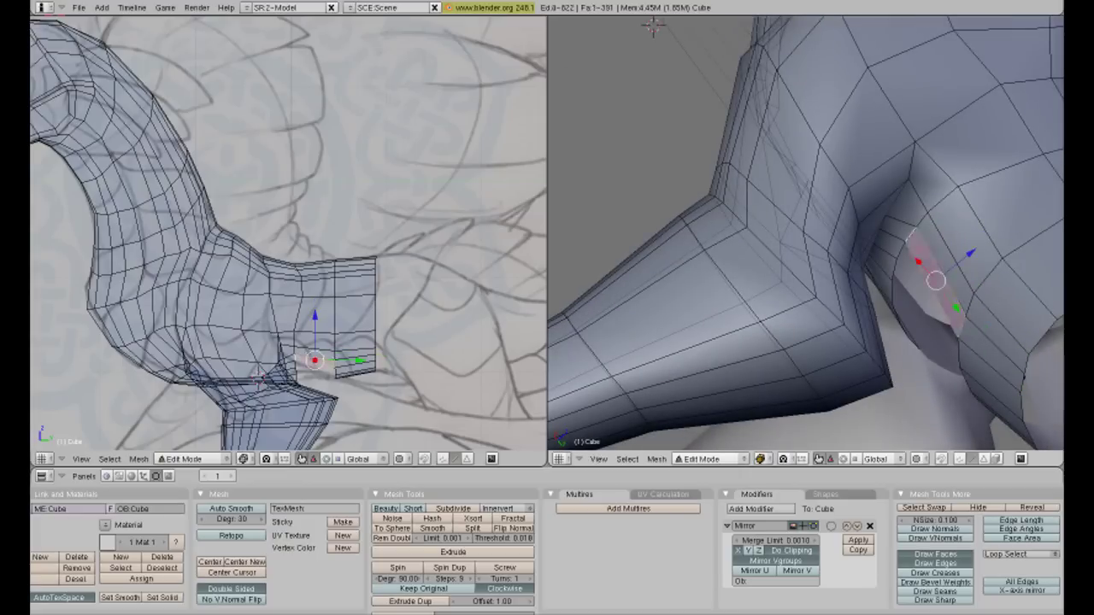
{"action": "right_click", "coordinate": [961, 327]}
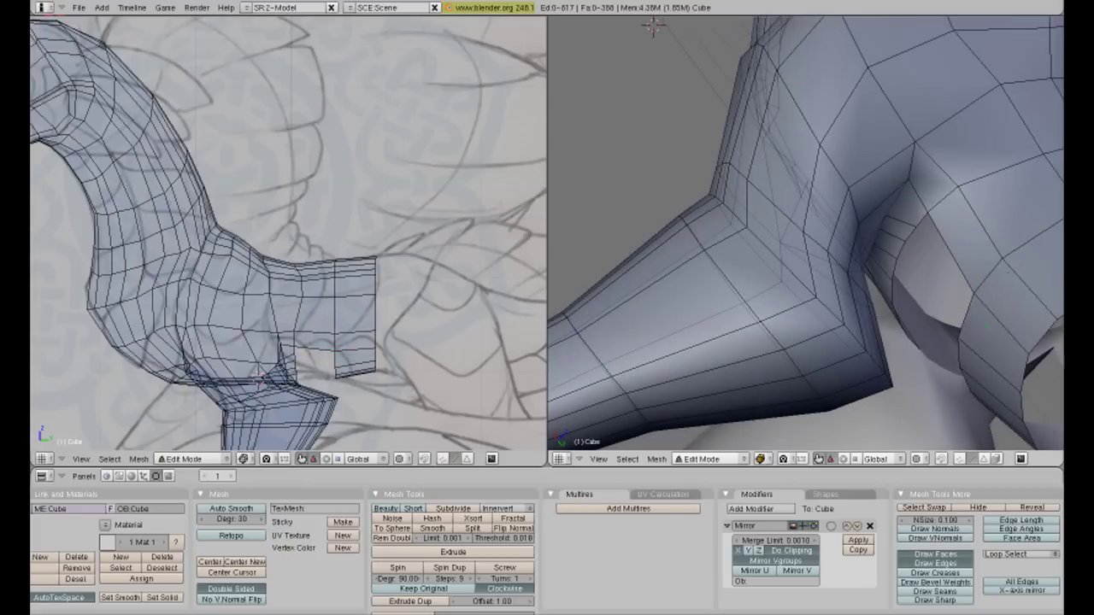
{"action": "middle_click_drag", "start_coordinate": [960, 328], "coordinate": [949, 308]}
{"action": "key", "text": "ctrl+r"}
{"action": "key", "text": "ctrl+r"}
{"action": "key", "text": "Return"}
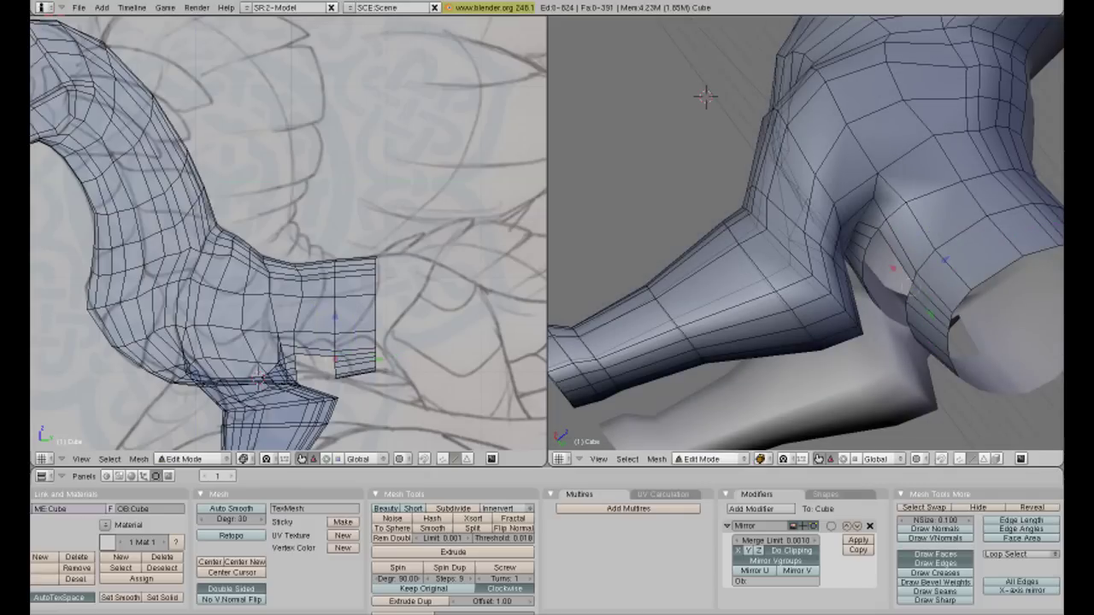
- Add a third edge loop cut on the shoulder ring
{"action": "middle_click_drag", "start_coordinate": [804, 256], "coordinate": [795, 188]}
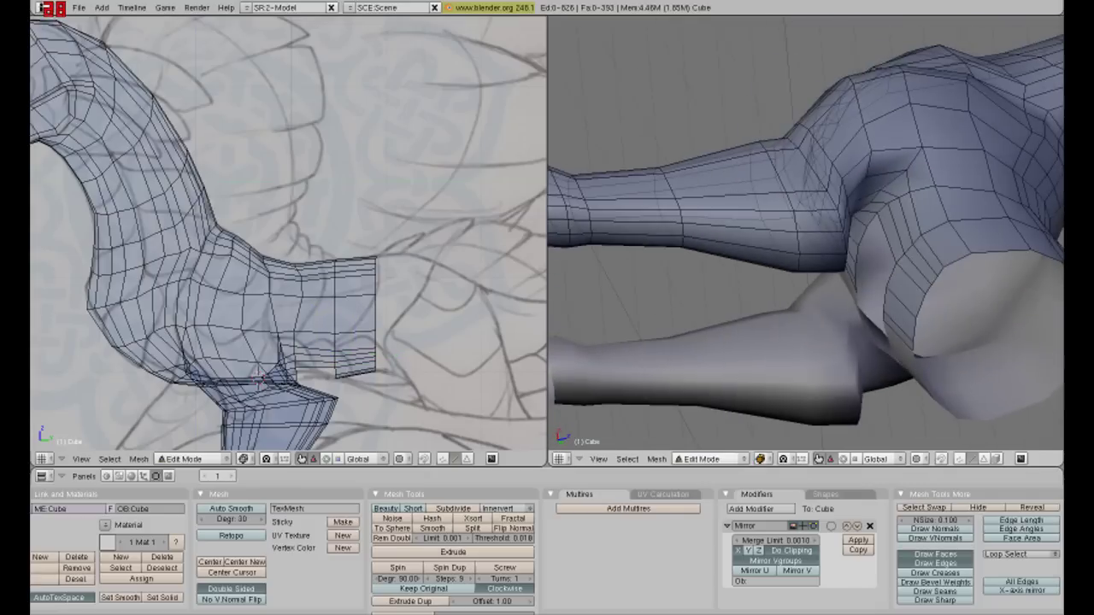
{"action": "right_click", "coordinate": [893, 267]}
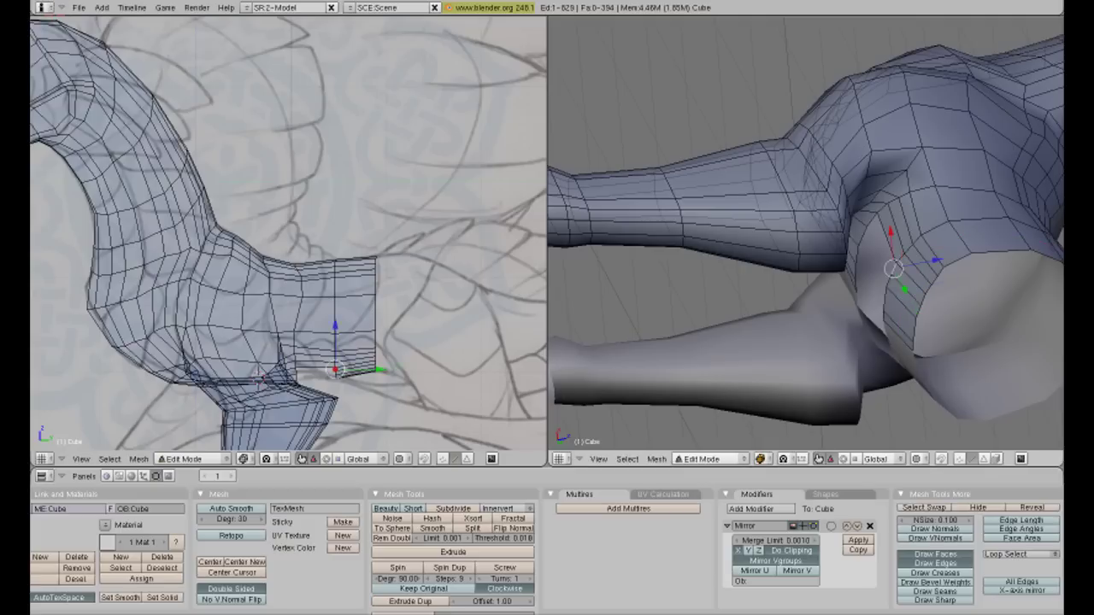
{"action": "key", "text": "ctrl+r"}
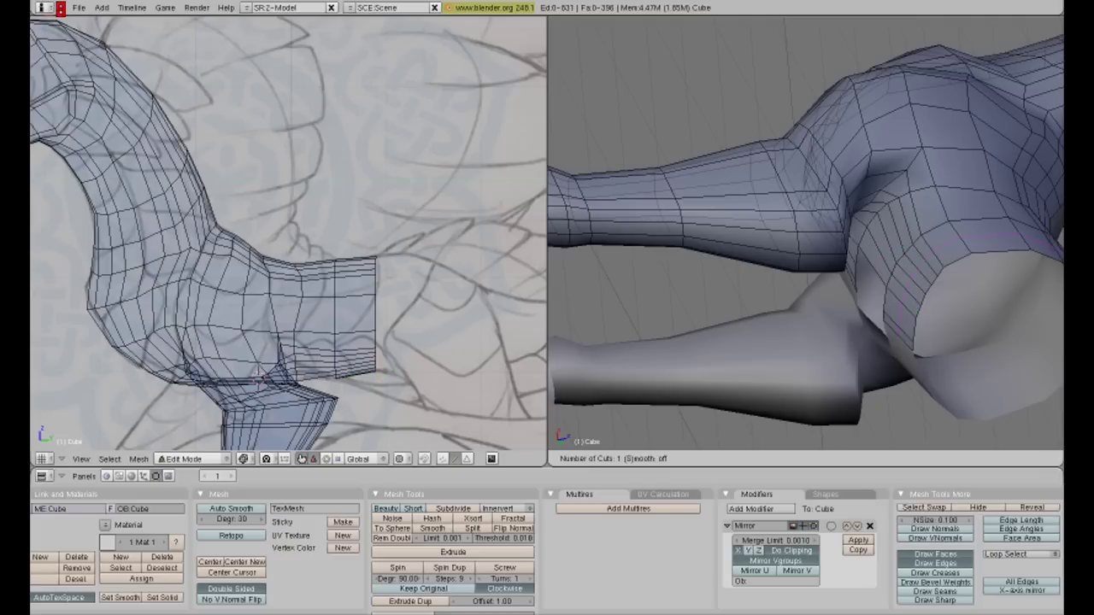
{"action": "key", "text": "Return"}
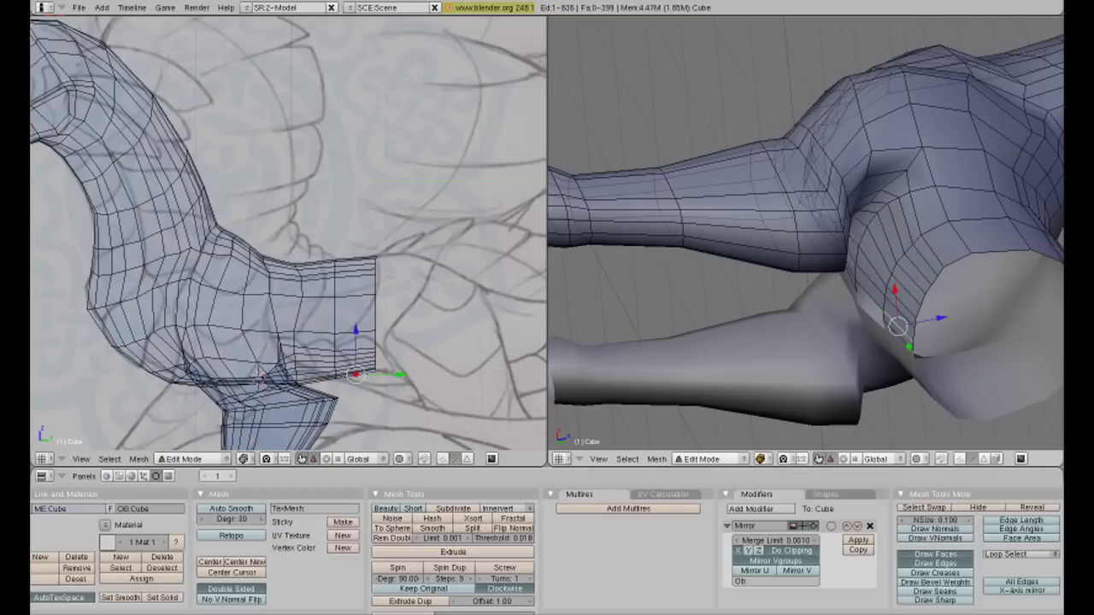
{"action": "middle_click_drag", "start_coordinate": [803, 231], "coordinate": [863, 213]}
{"action": "scroll", "coordinate": [803, 231], "scroll_direction": "down", "scroll_amount": 5}
{"action": "mouse_move", "coordinate": [804, 231]}
{"action": "middle_mouse_down"}
{"action": "mouse_move", "coordinate": [752, 239]}
{"action": "mouse_move", "coordinate": [846, 223]}
{"action": "mouse_move", "coordinate": [880, 240]}
{"action": "mouse_move", "coordinate": [889, 265]}
{"action": "mouse_move", "coordinate": [854, 257]}
{"action": "mouse_move", "coordinate": [820, 214]}
{"action": "mouse_move", "coordinate": [786, 256]}
{"action": "mouse_move", "coordinate": [684, 257]}
{"action": "mouse_move", "coordinate": [722, 227]}
{"action": "mouse_move", "coordinate": [699, 270]}
{"action": "middle_mouse_up"}
{"action": "scroll", "coordinate": [803, 231], "scroll_direction": "up", "scroll_amount": 4}
- Nudge several vertices along the top of the neck, mostly along X, to smooth its curve
{"action": "key", "text": "g"}
{"action": "key", "text": "x"}
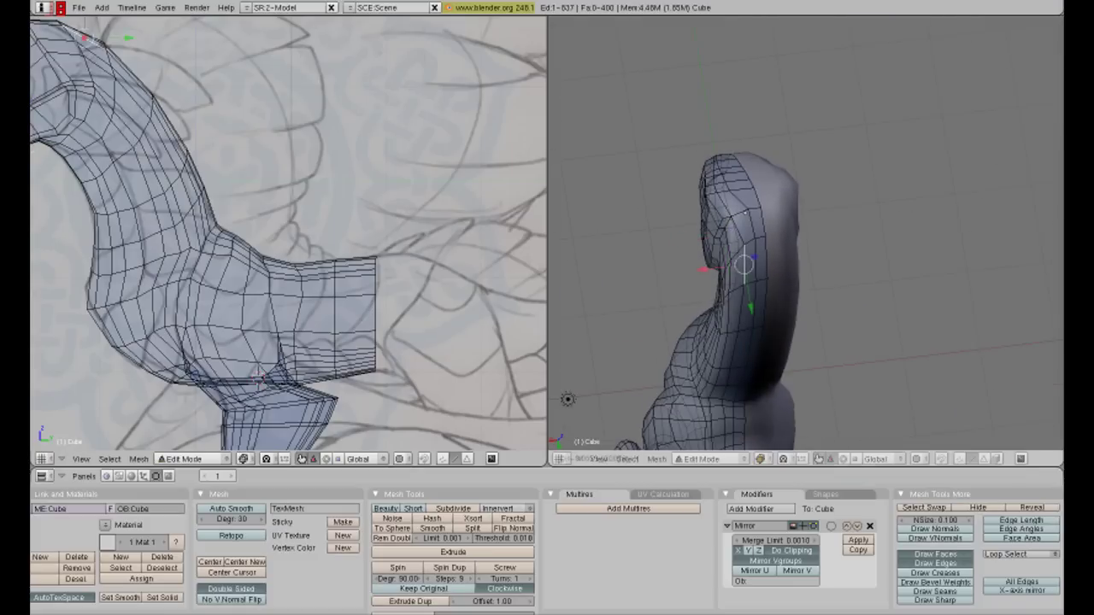
{"action": "left_click", "coordinate": [682, 208]}
{"action": "middle_click_drag", "start_coordinate": [681, 208], "coordinate": [701, 192]}
{"action": "middle_click_drag", "start_coordinate": [726, 256], "coordinate": [943, 281]}
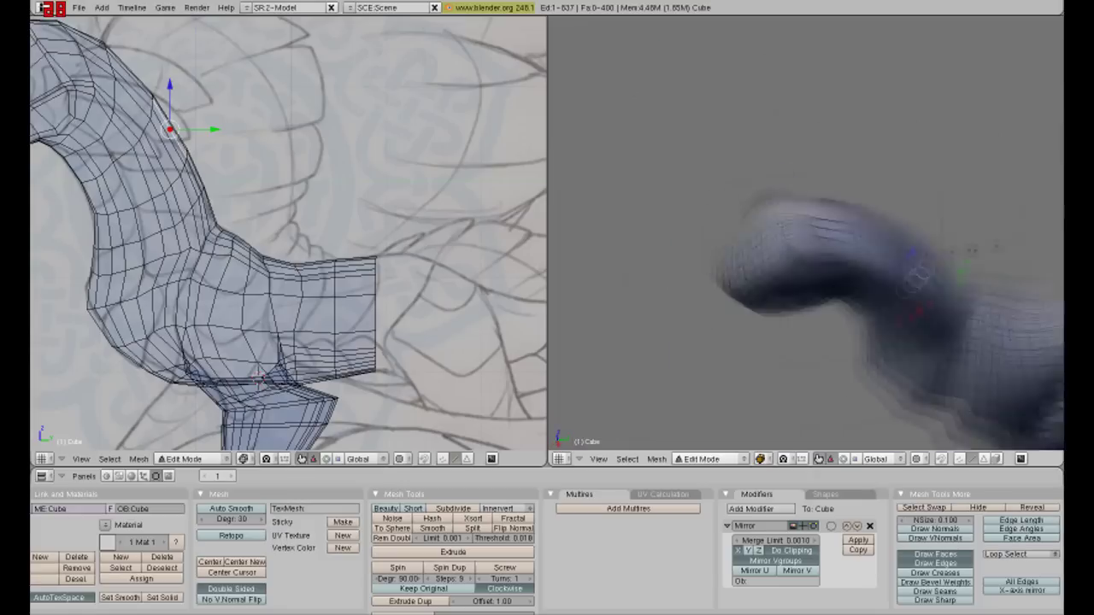
{"action": "key", "text": "g"}
{"action": "left_click", "coordinate": [970, 442]}
{"action": "scroll", "coordinate": [970, 442], "scroll_direction": "up", "scroll_amount": 5}
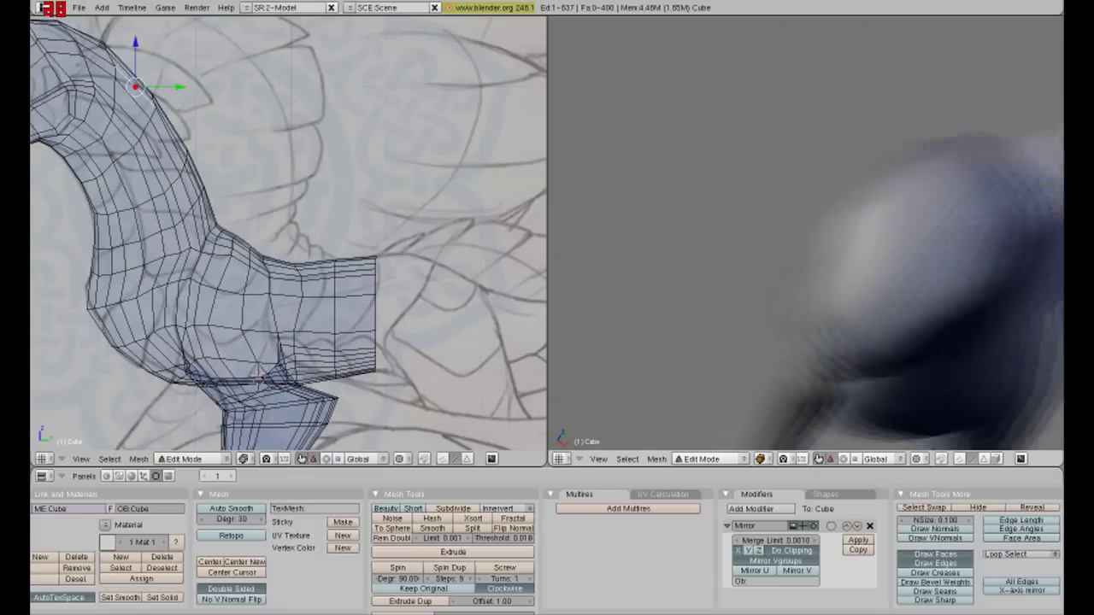
{"action": "mouse_move", "coordinate": [727, 291]}
{"action": "middle_mouse_down"}
{"action": "mouse_move", "coordinate": [750, 301]}
{"action": "mouse_move", "coordinate": [728, 198]}
{"action": "mouse_move", "coordinate": [736, 309]}
{"action": "middle_mouse_up"}
{"action": "left_click", "coordinate": [749, 301]}
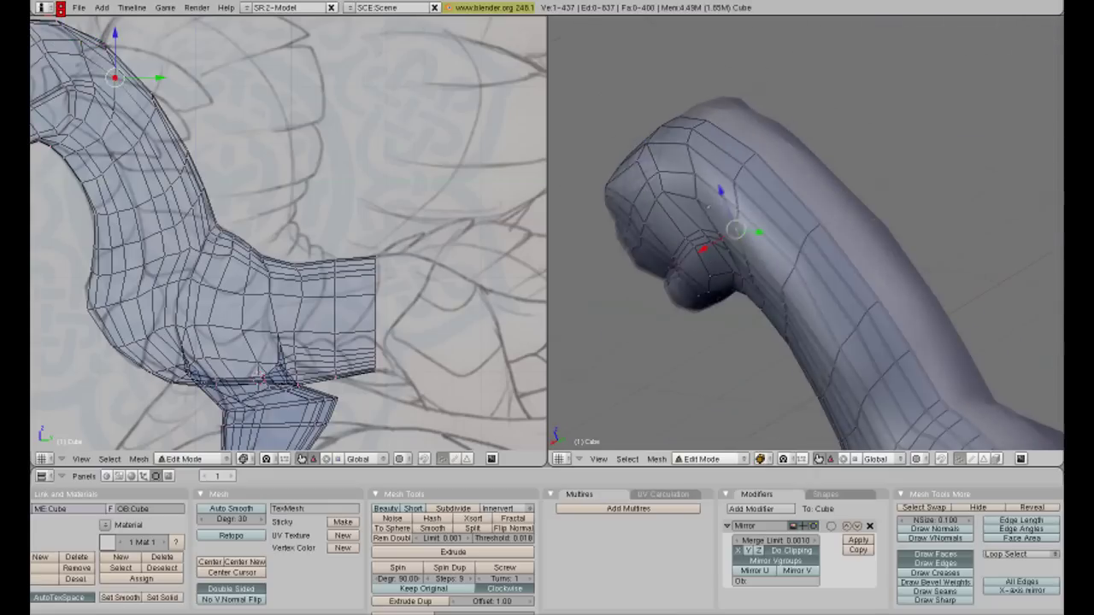
{"action": "key", "text": "g"}
{"action": "key", "text": "x"}
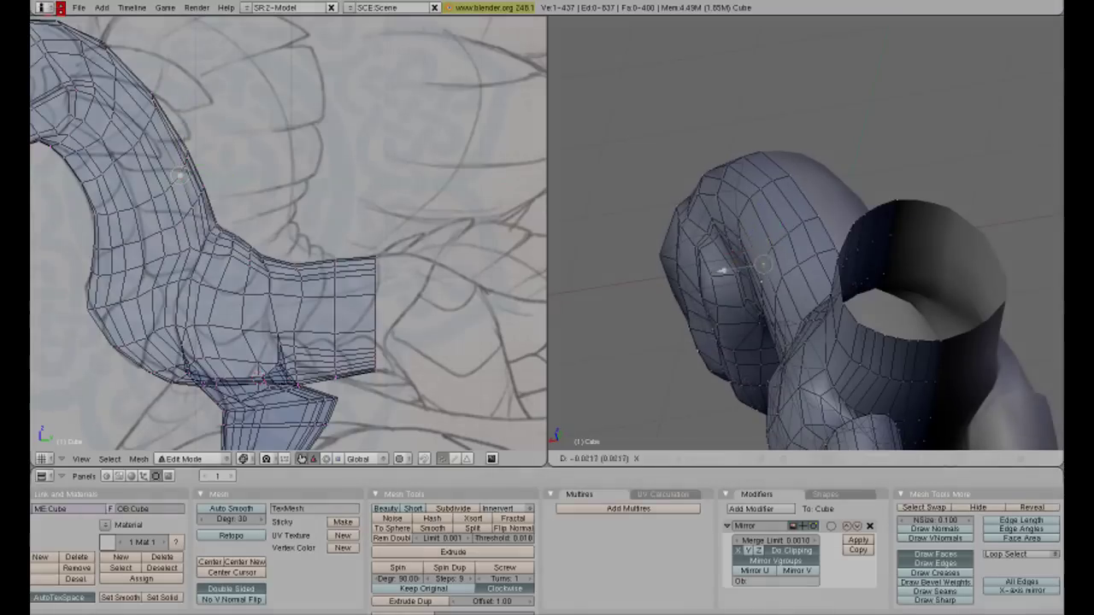